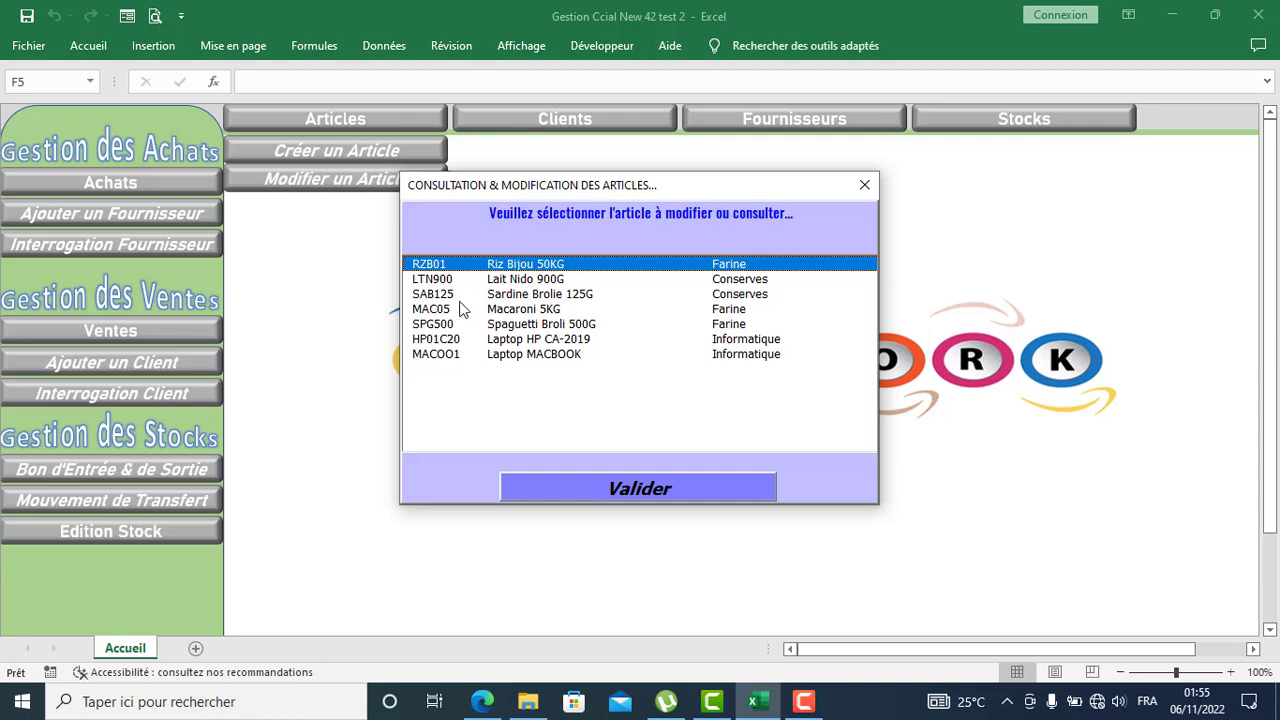
Step: Review the Riz Bijou 50KG (RZB01) record's Descriptif tab, then close it
left_click(627, 489)
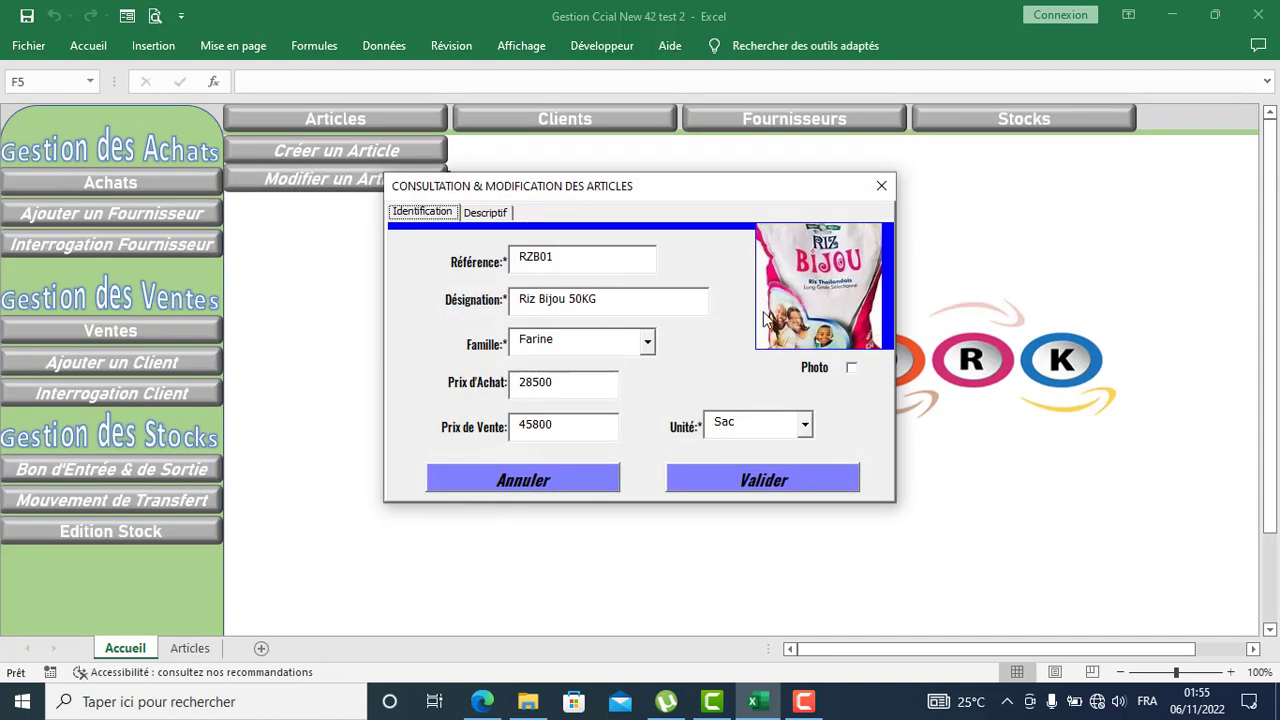
left_click(486, 212)
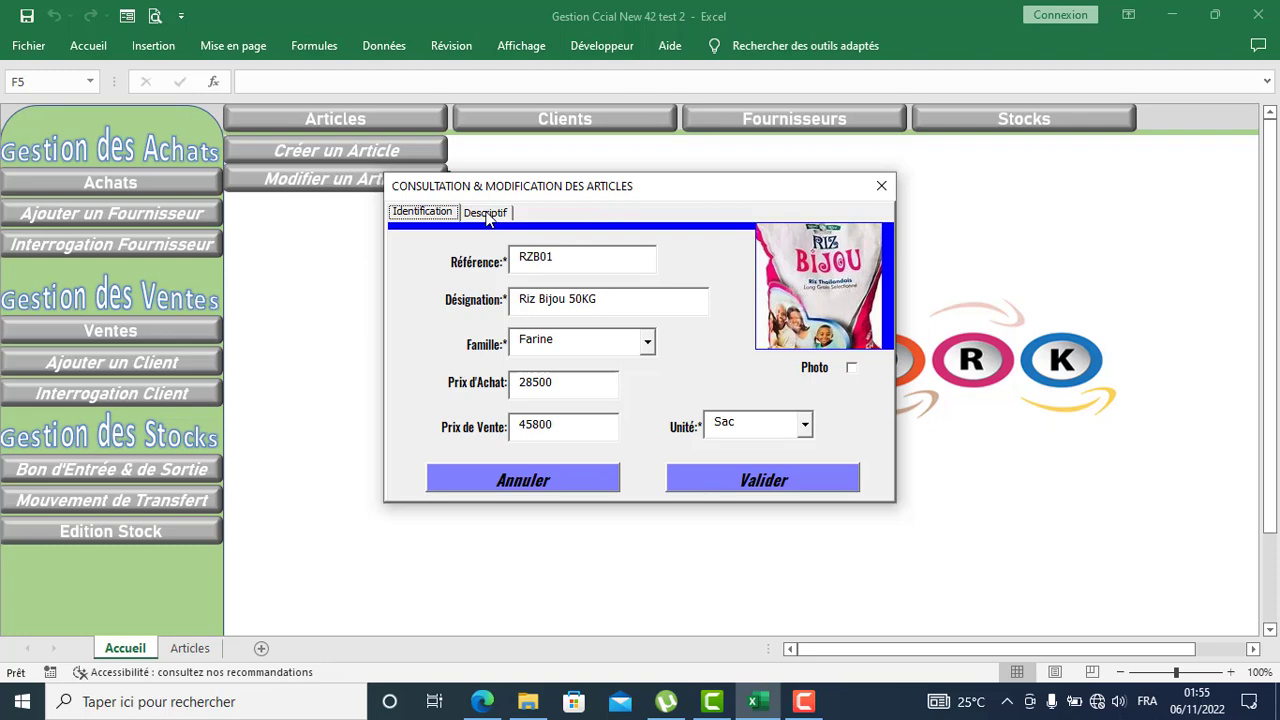
left_click(881, 186)
Step: Open the Laptop MACBOOK (MACOO1) record, check its Descriptif tab, and close it
left_click(357, 179)
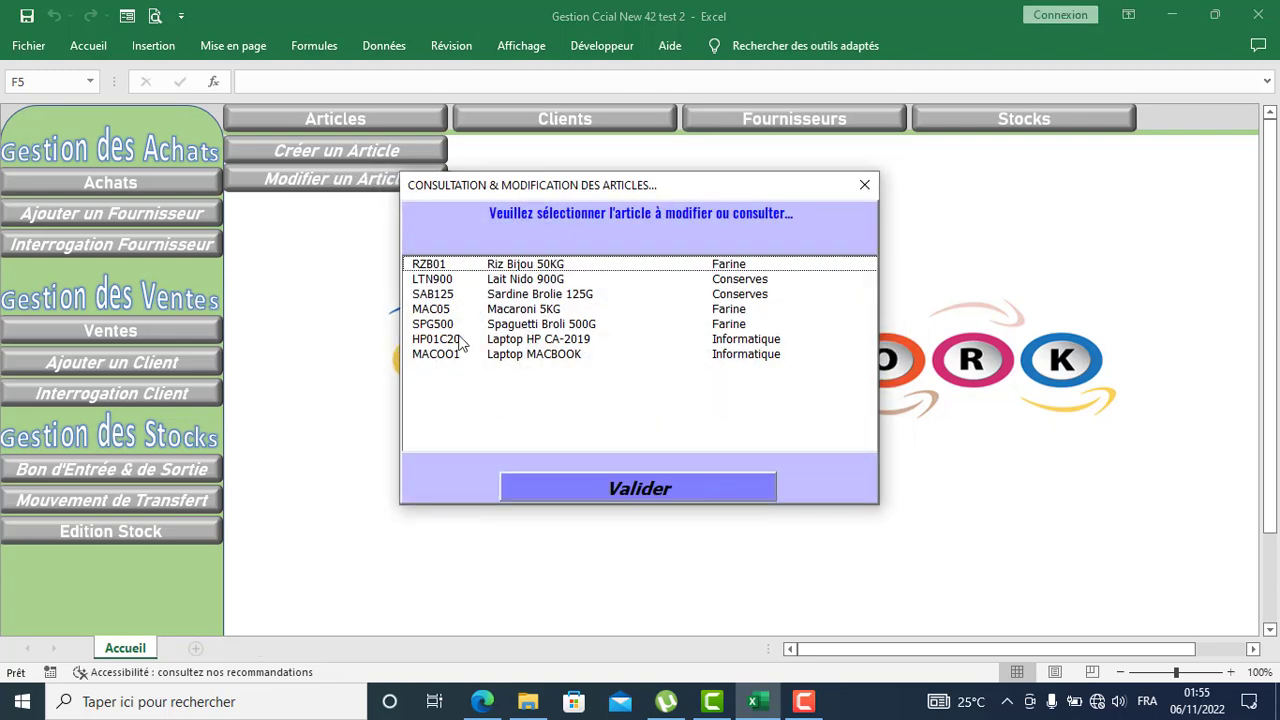
left_click(530, 356)
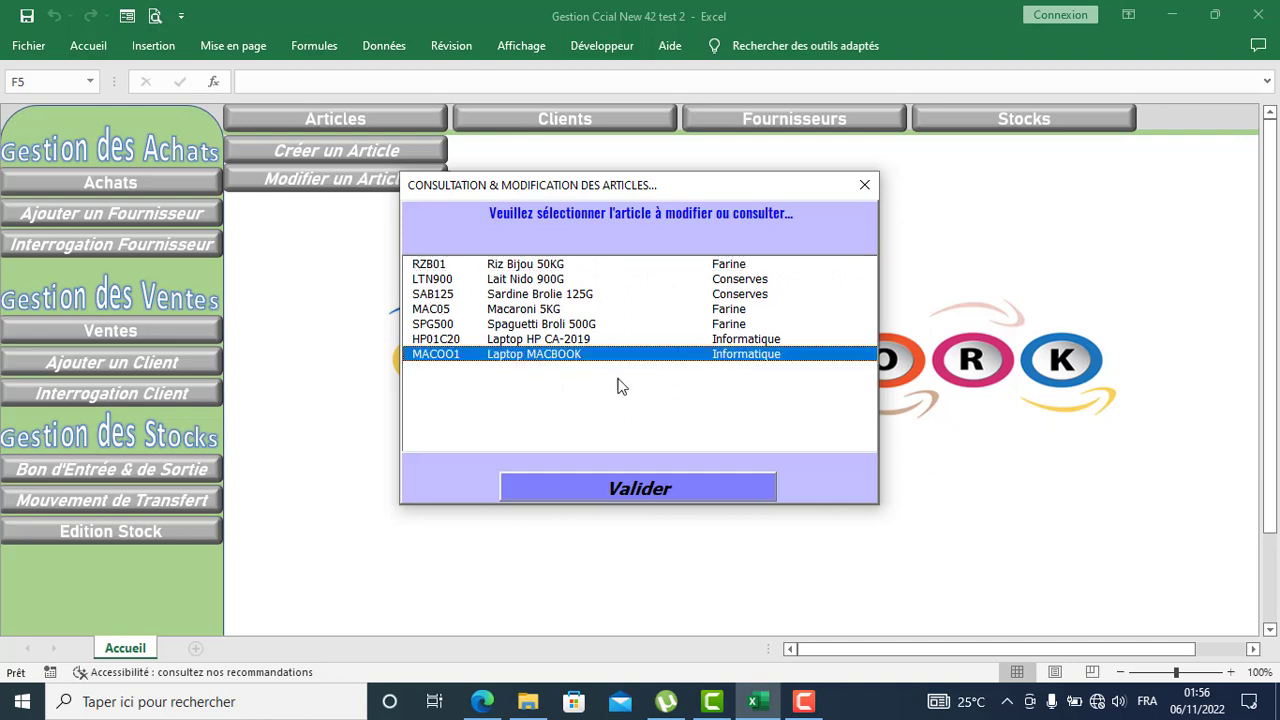
left_click(617, 488)
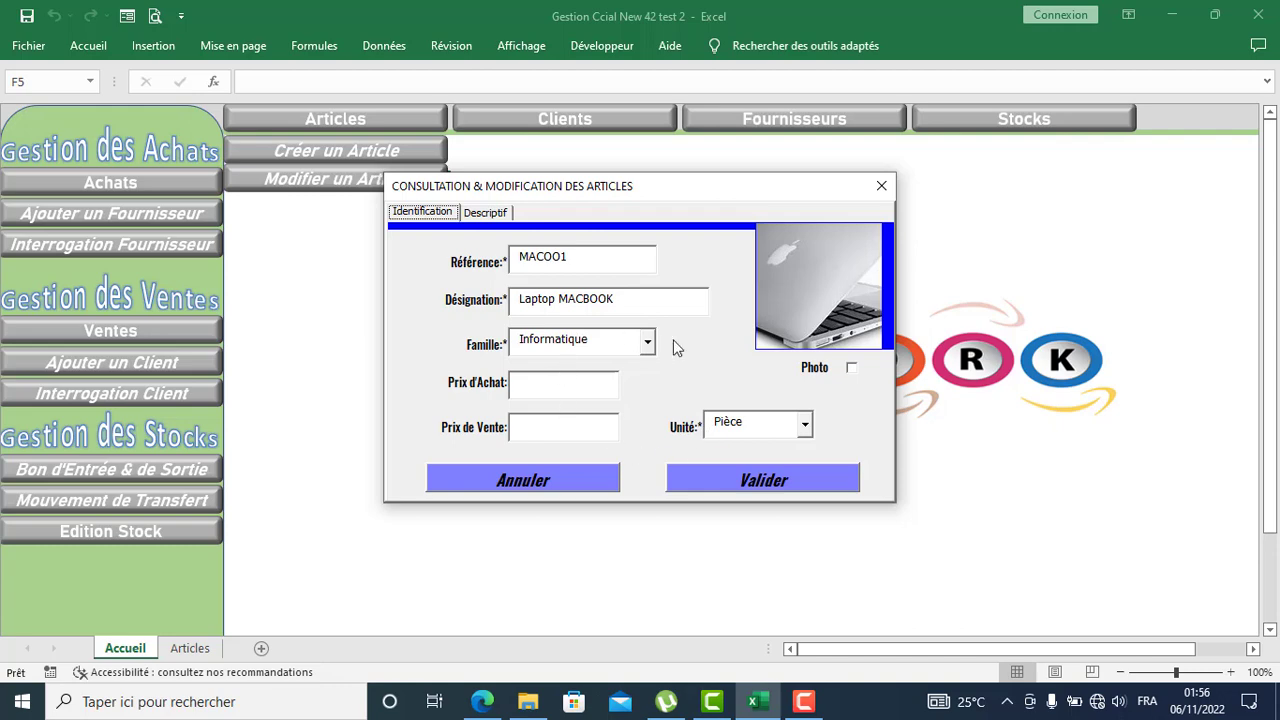
left_click(490, 216)
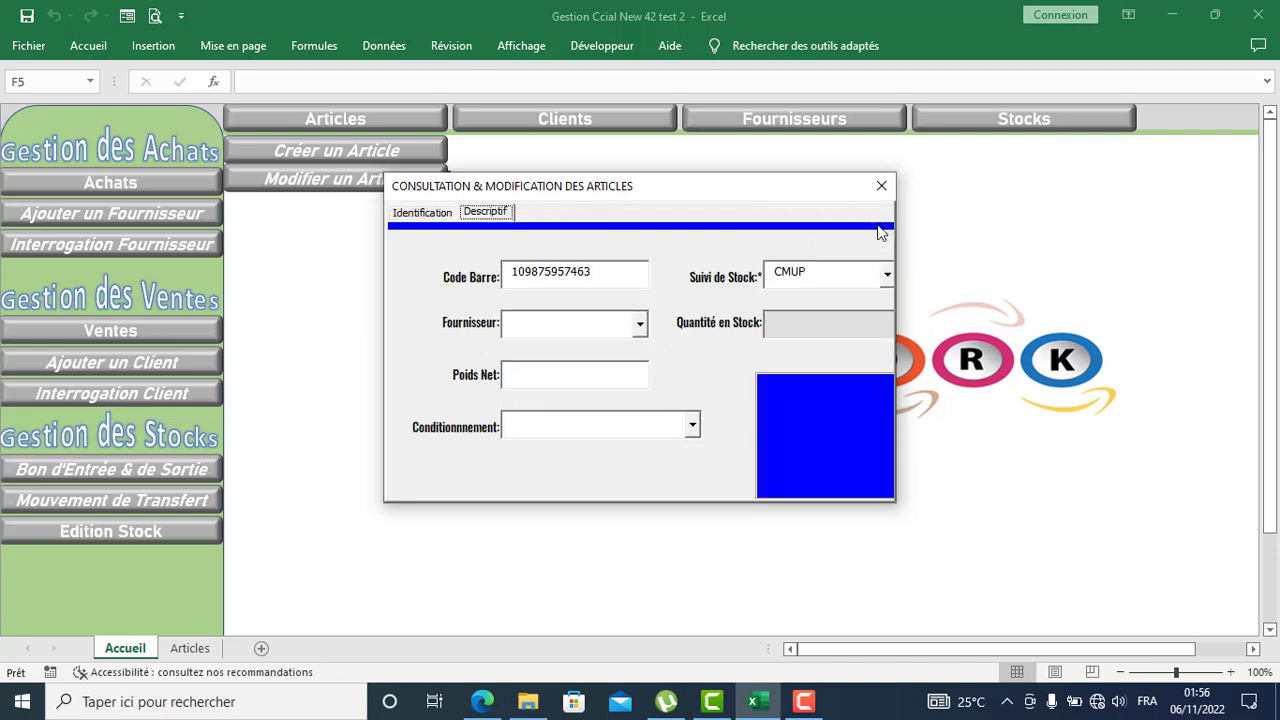
left_click(881, 187)
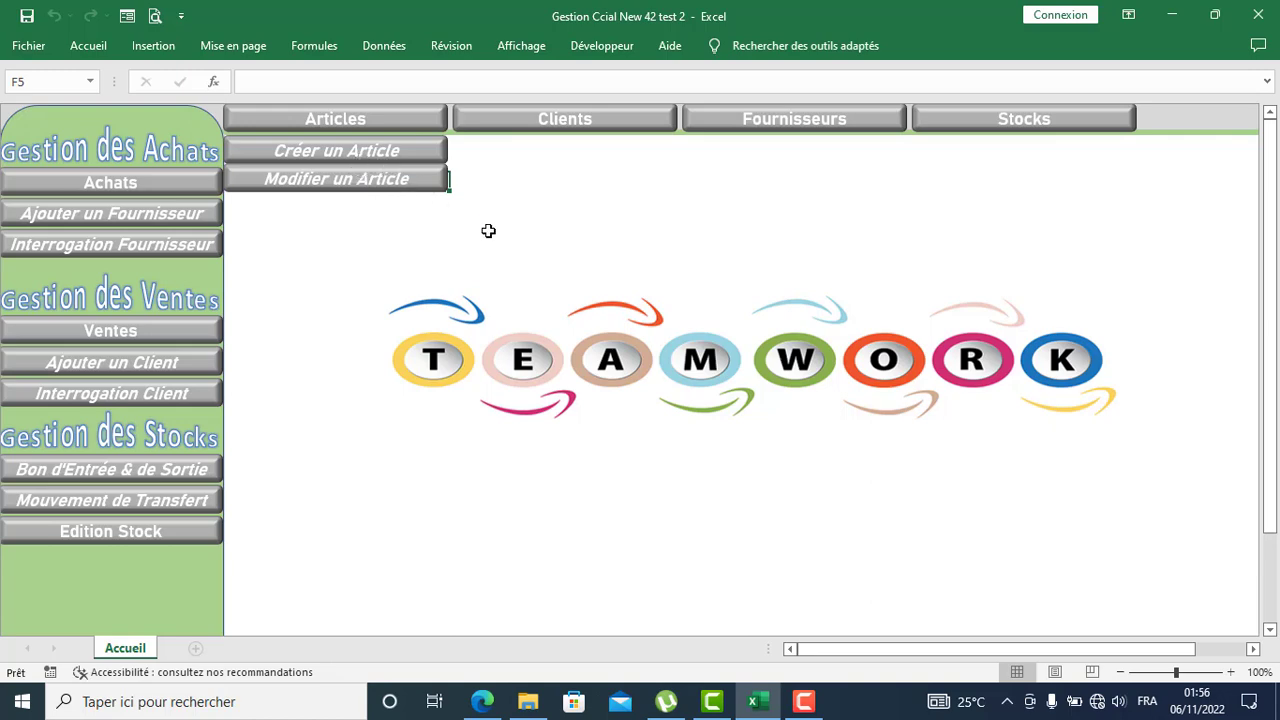
Step: Create article LC002 'Lecteur Code barre ZA' with family Informatique and unit Pièce
left_click(356, 153)
left_click(423, 211)
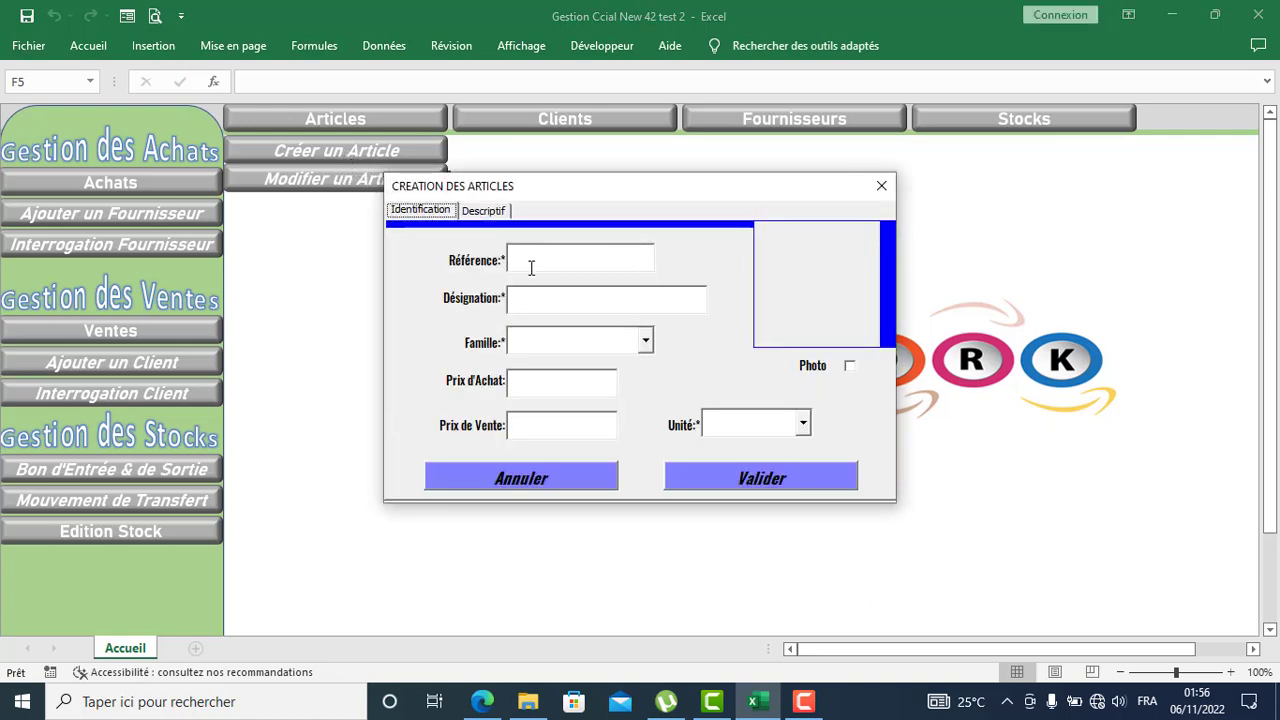
left_click(557, 259)
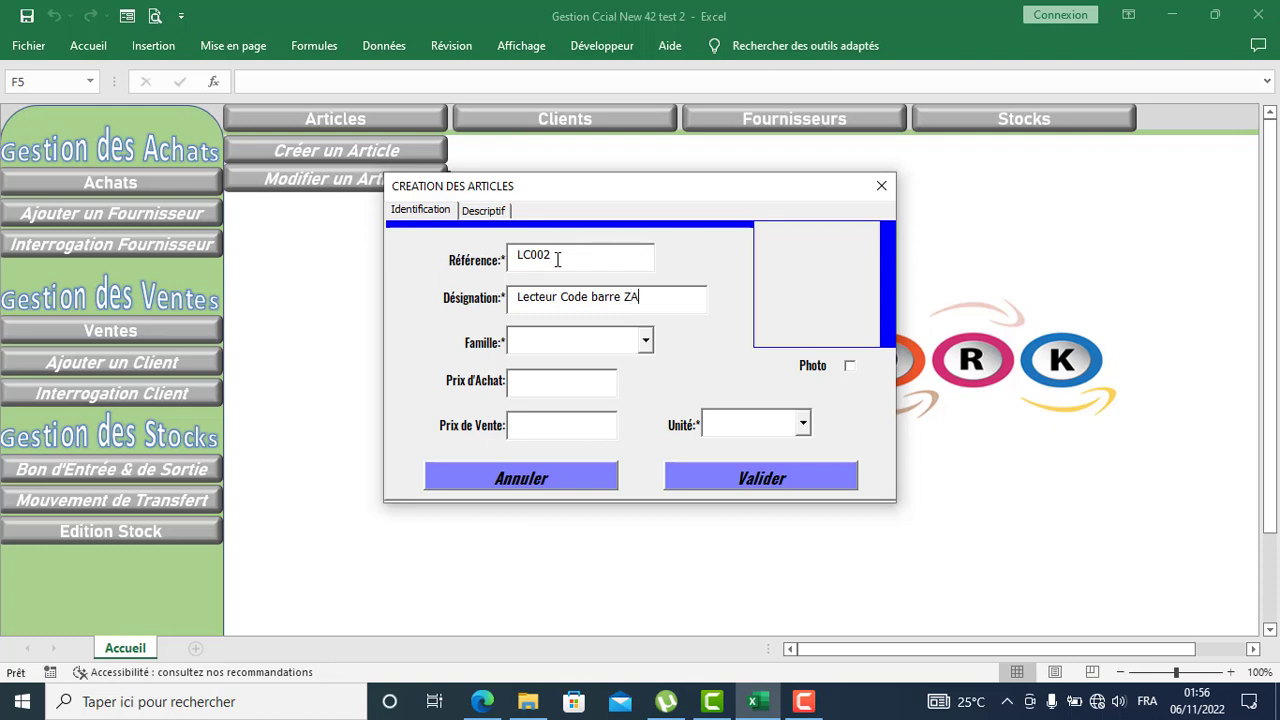
left_click(645, 341)
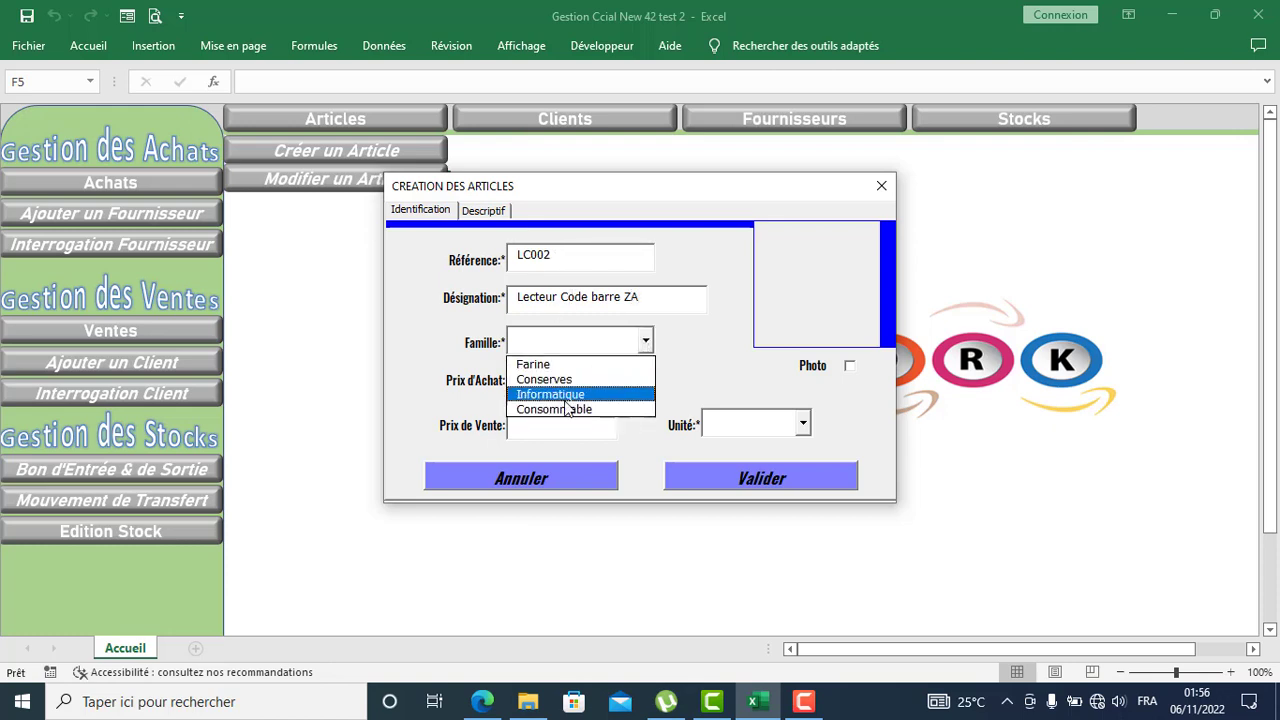
left_click(560, 394)
left_click(542, 383)
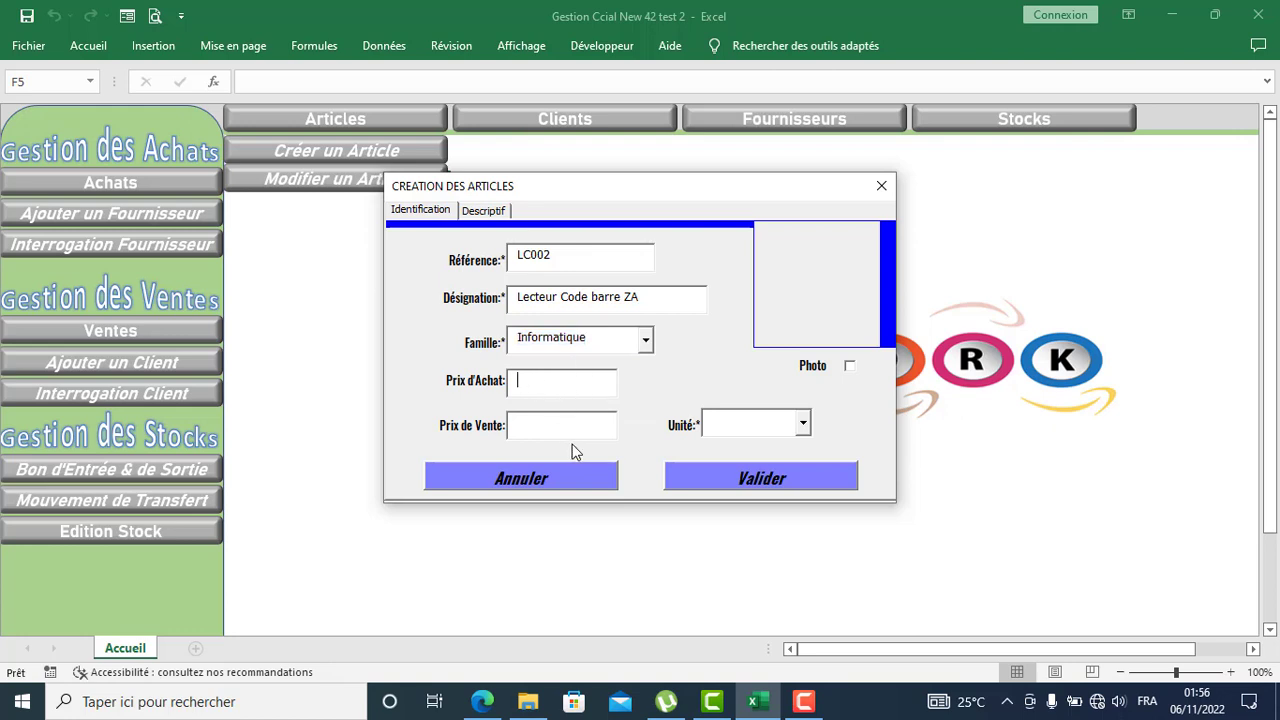
left_click(552, 428)
left_click(801, 425)
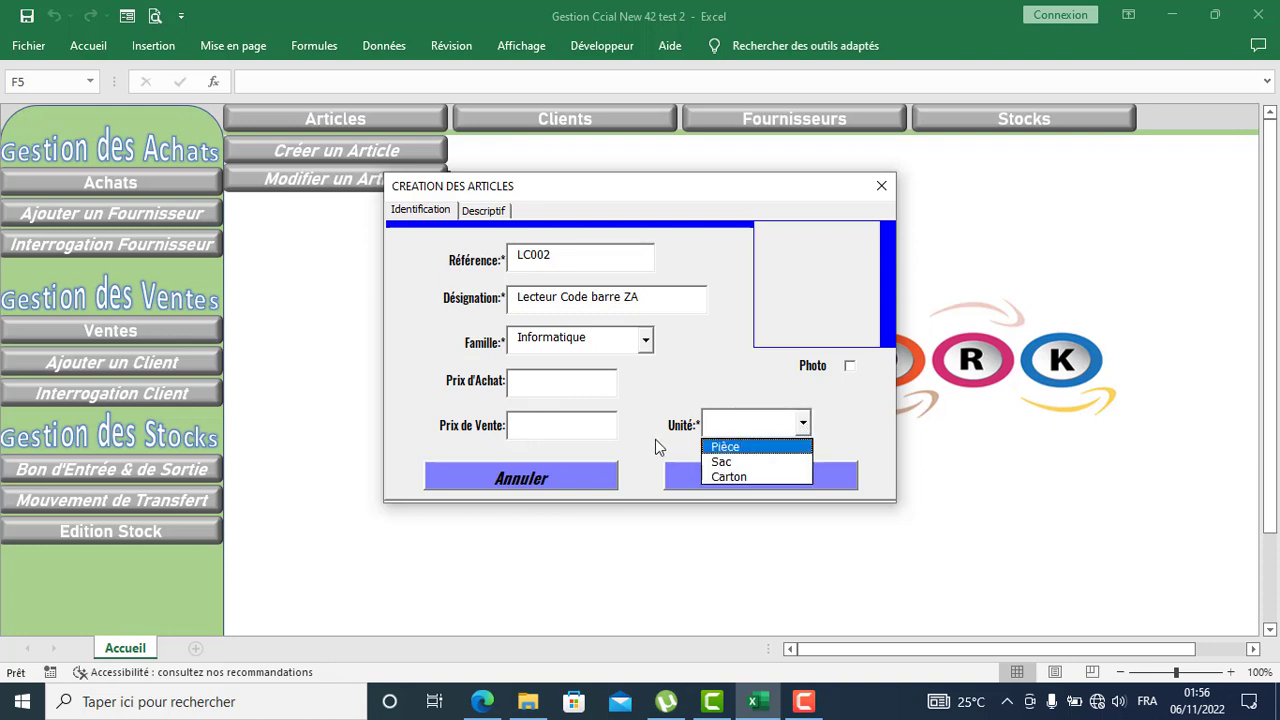
left_click(745, 447)
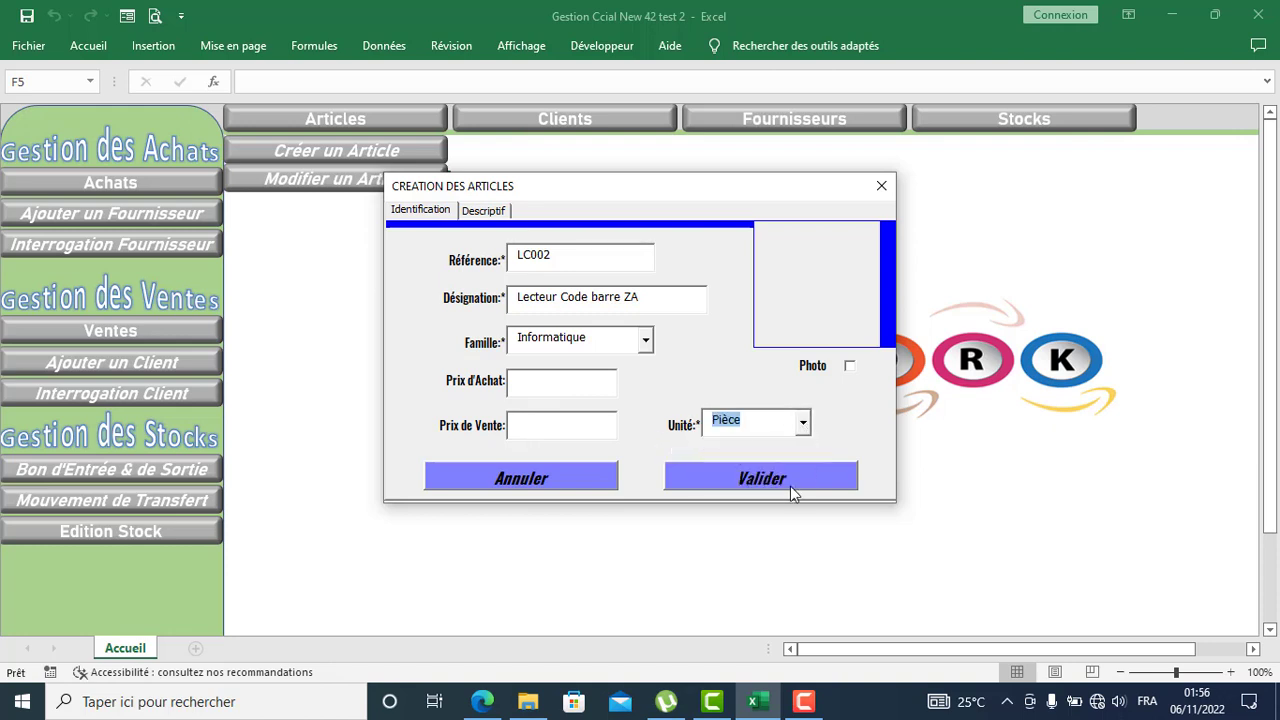
Step: Attach the Lecteur Code Barres image from Téléchargements as the article's photo
left_click(849, 367)
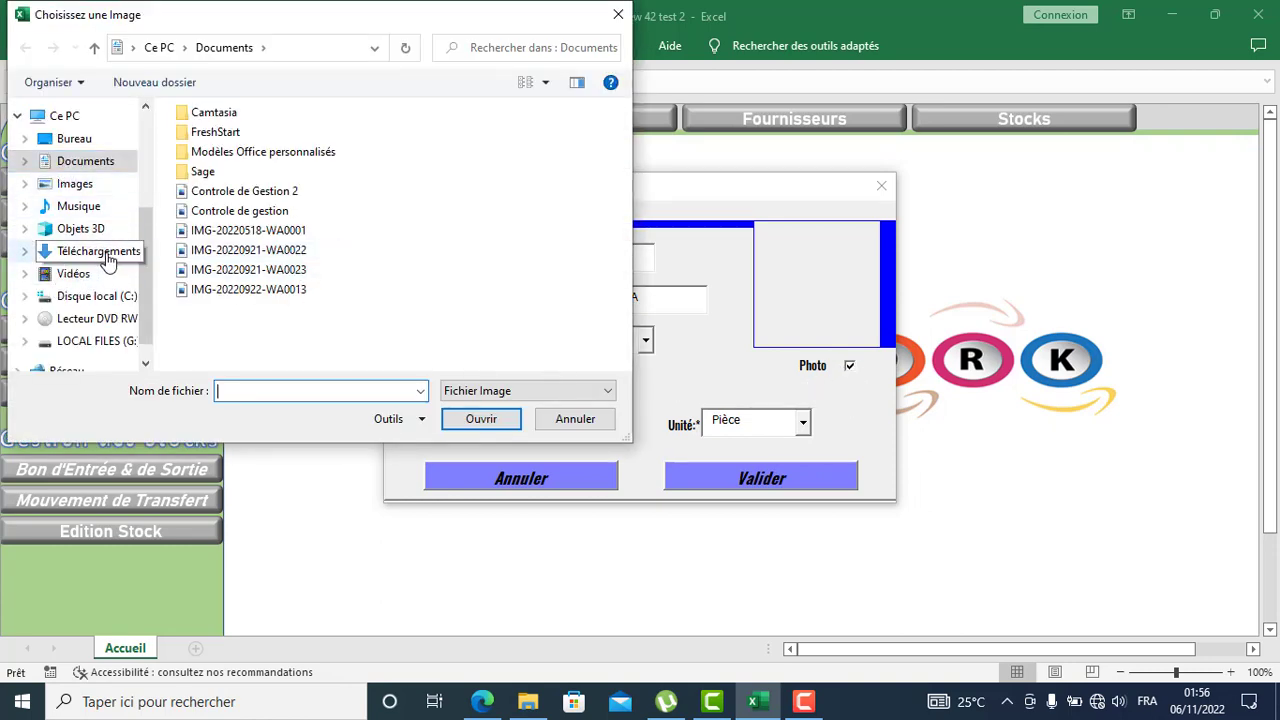
left_click(66, 252)
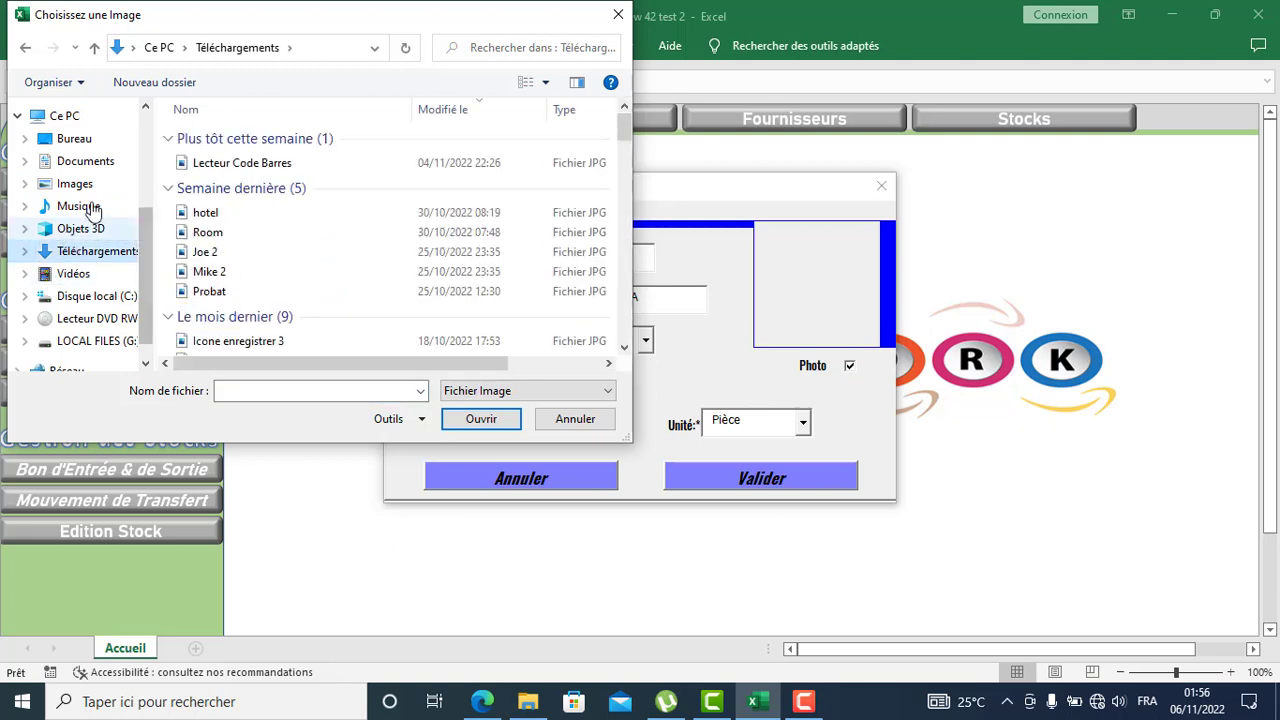
left_click(235, 164)
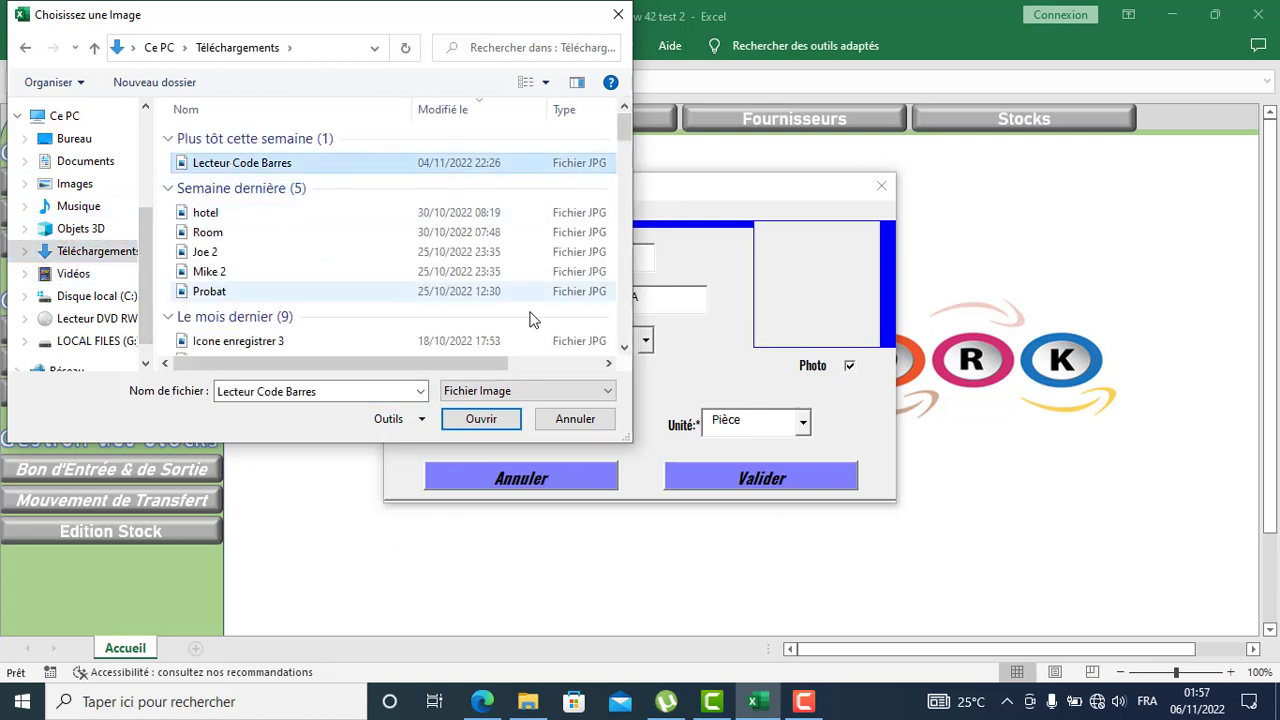
left_click(488, 427)
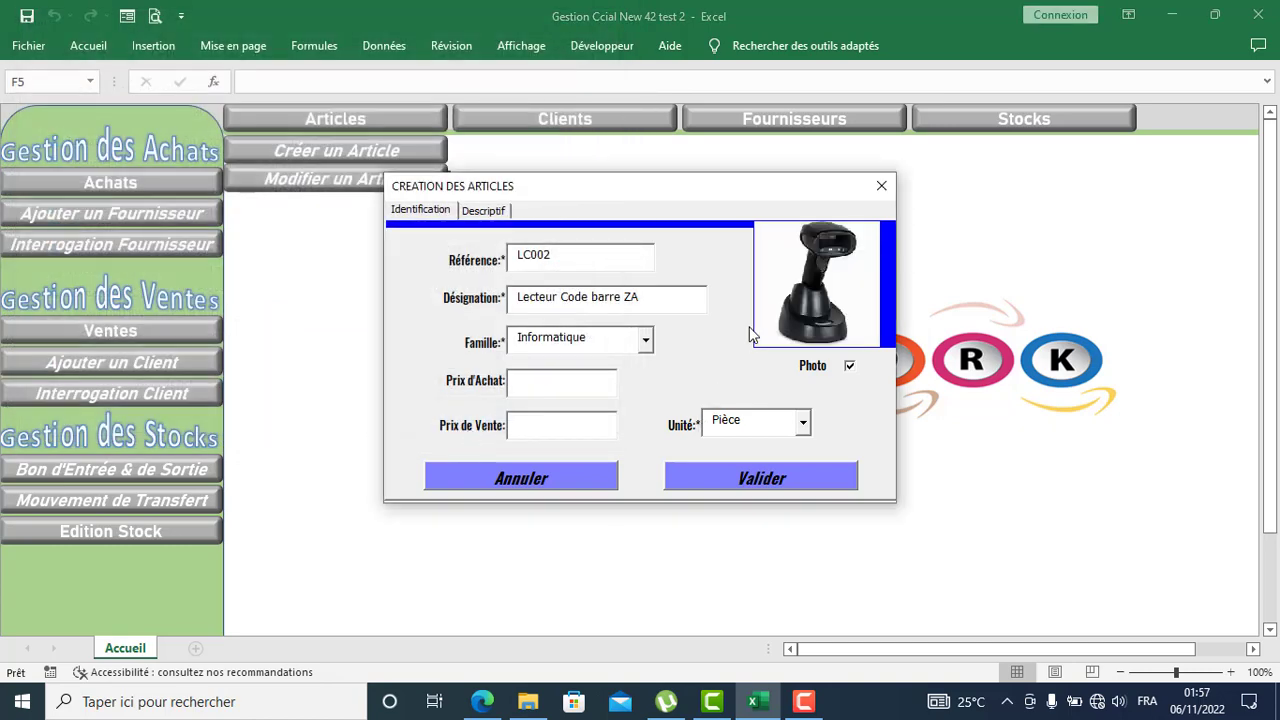
Step: Set stock tracking to CMUP on the Descriptif tab, then save and close the form
left_click(482, 214)
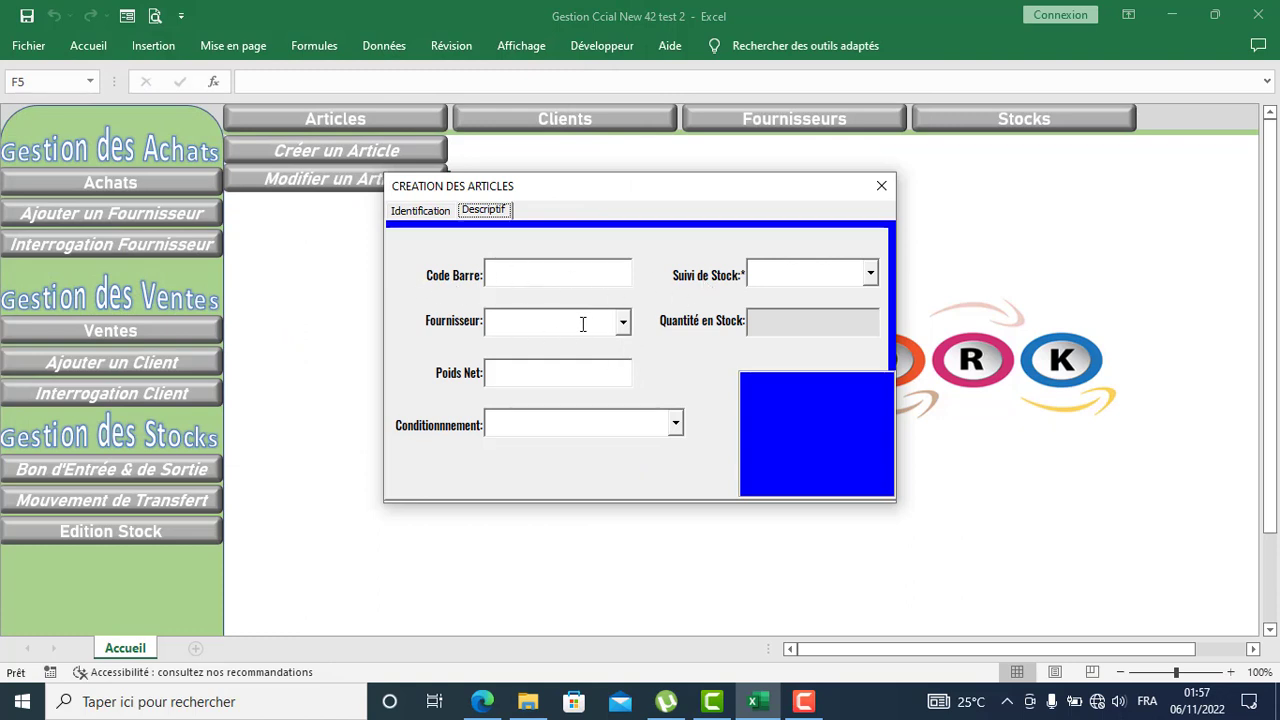
left_click(870, 273)
left_click(772, 297)
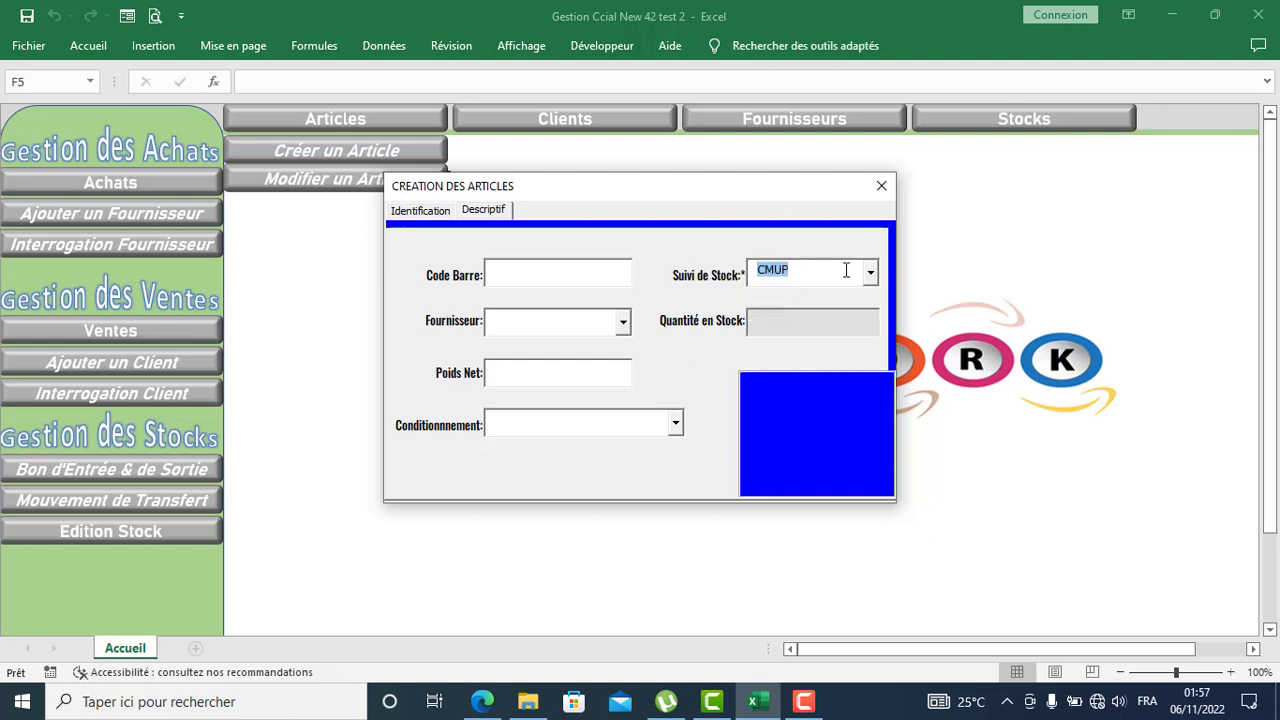
left_click(418, 211)
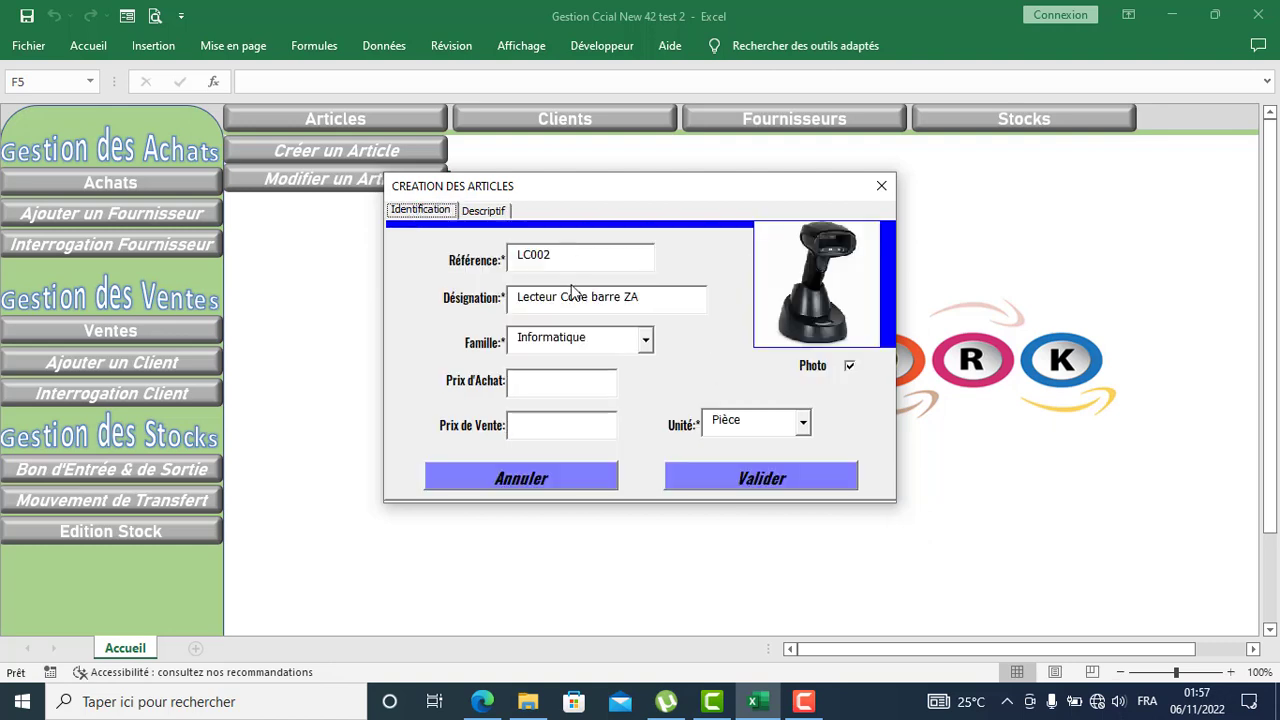
left_click(746, 480)
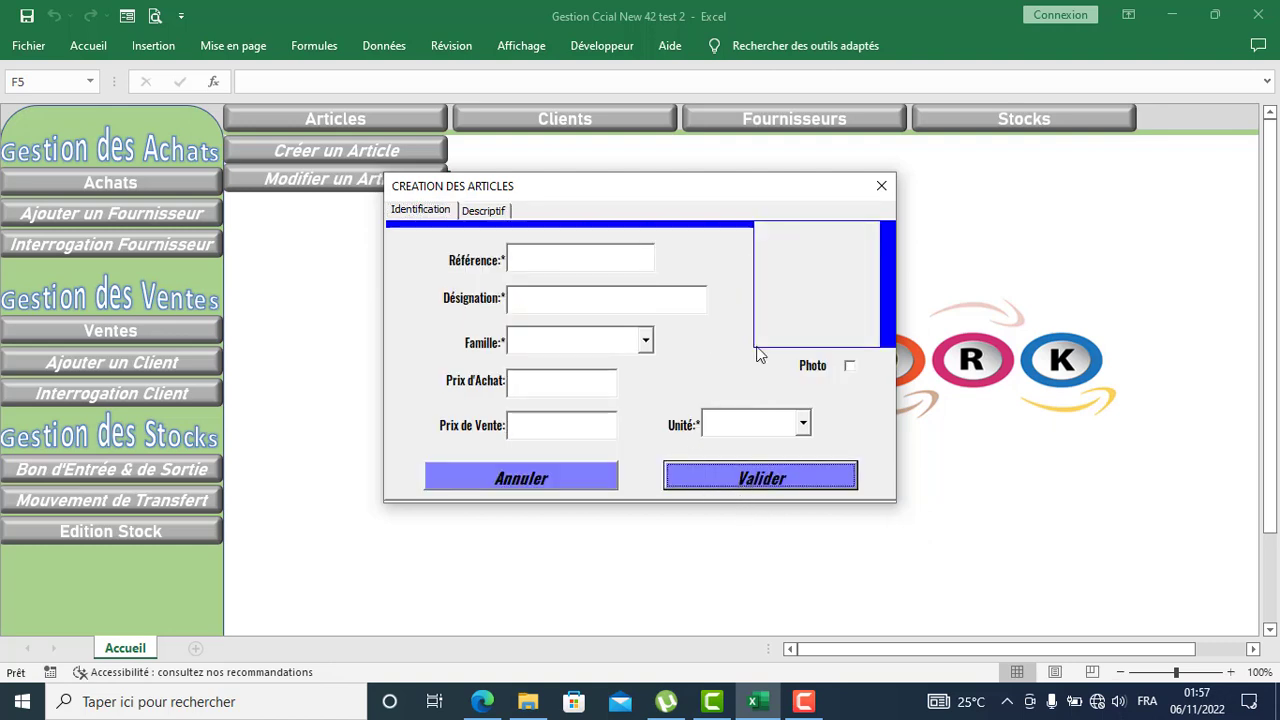
left_click(881, 187)
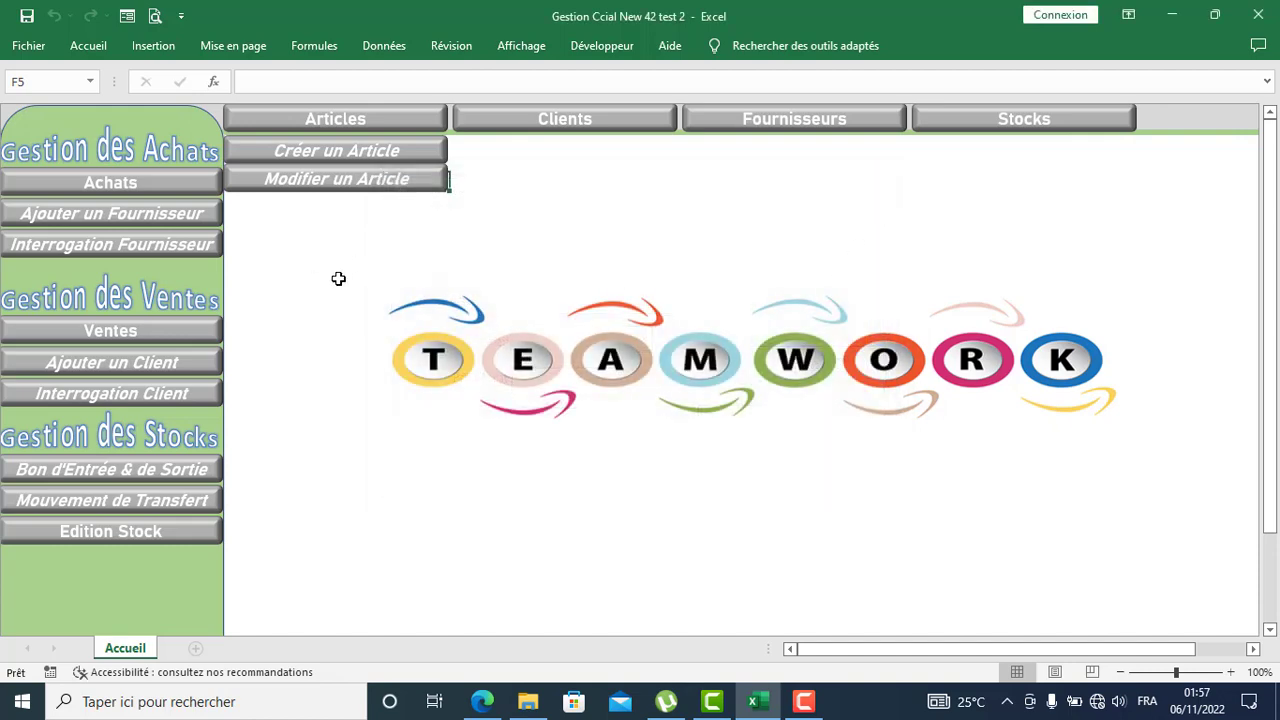
Step: Open LC002 and update its purchase price to 45000, then save
left_click(316, 181)
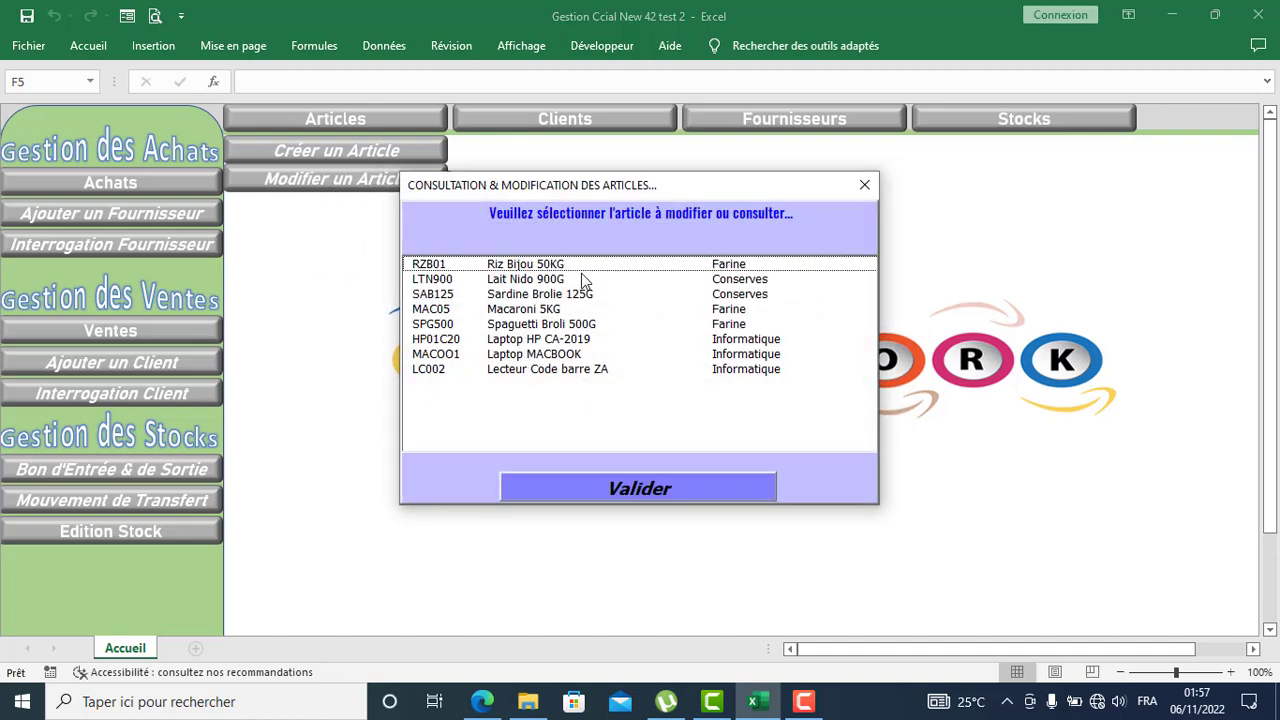
left_click(522, 372)
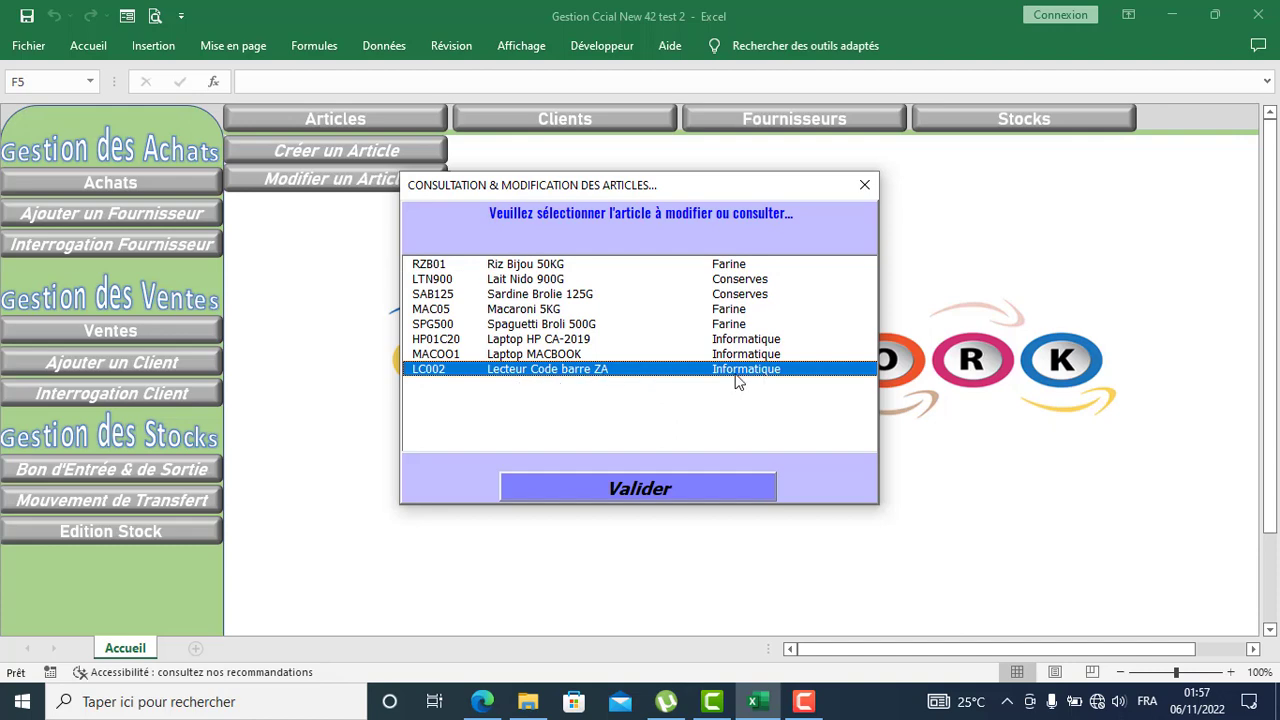
left_click(622, 488)
left_click(561, 390)
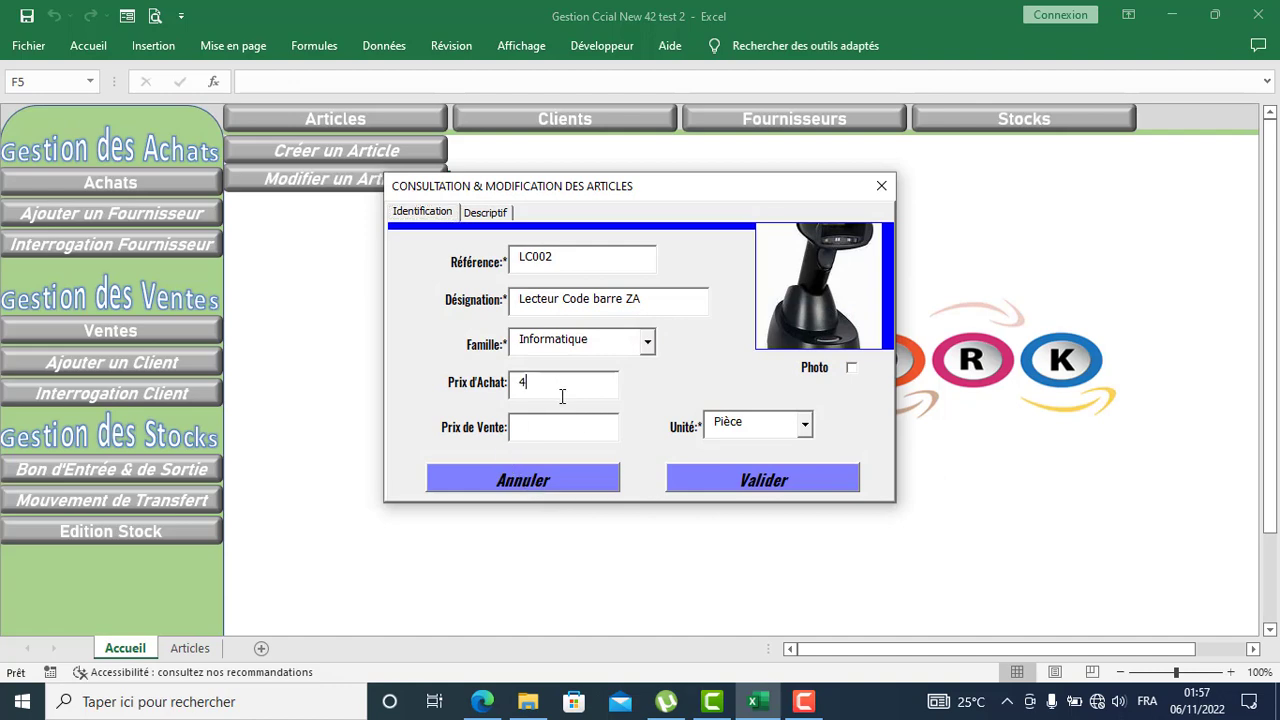
type("45000")
left_click(785, 488)
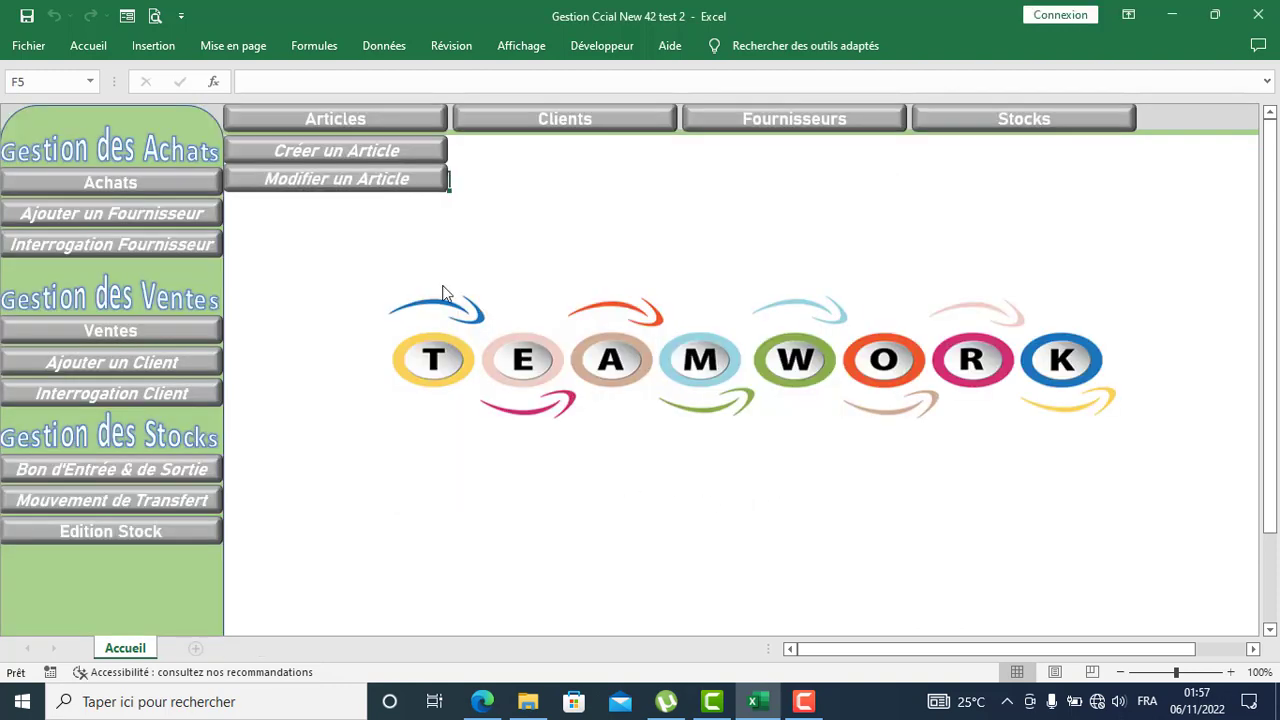
Step: Reopen the LC002 record to check it, then close it without changes
left_click(363, 190)
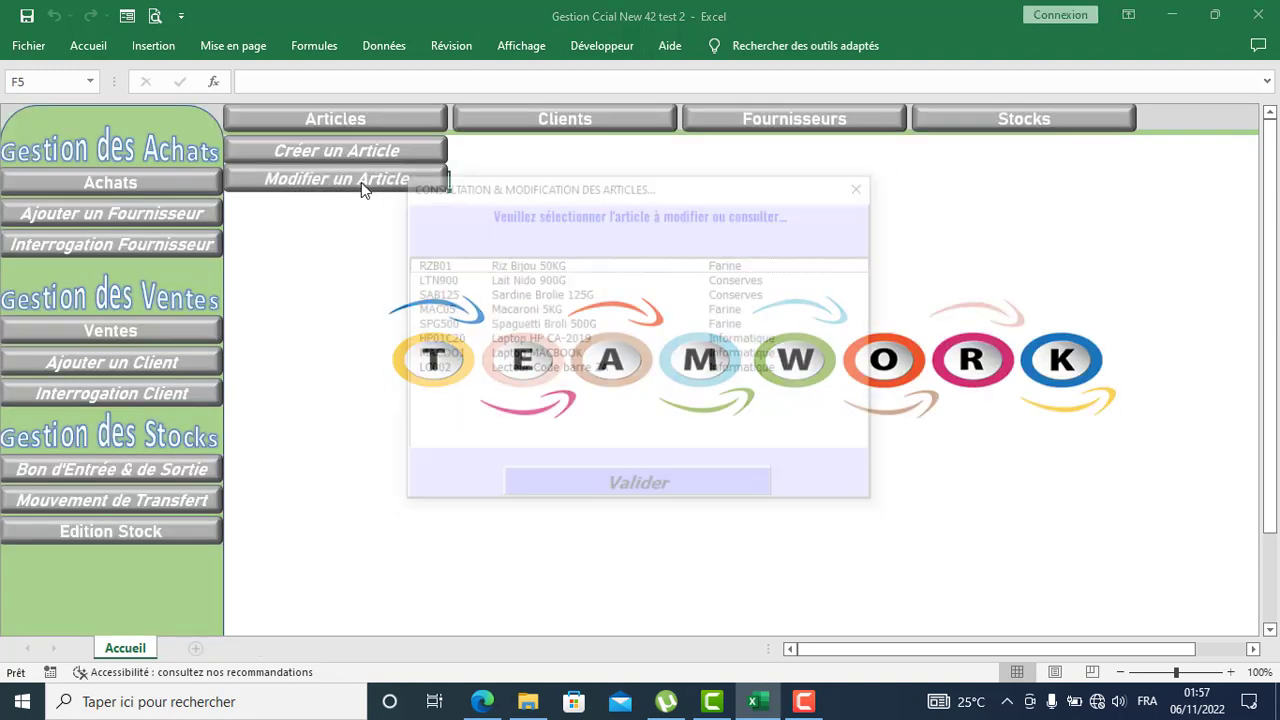
left_click(537, 370)
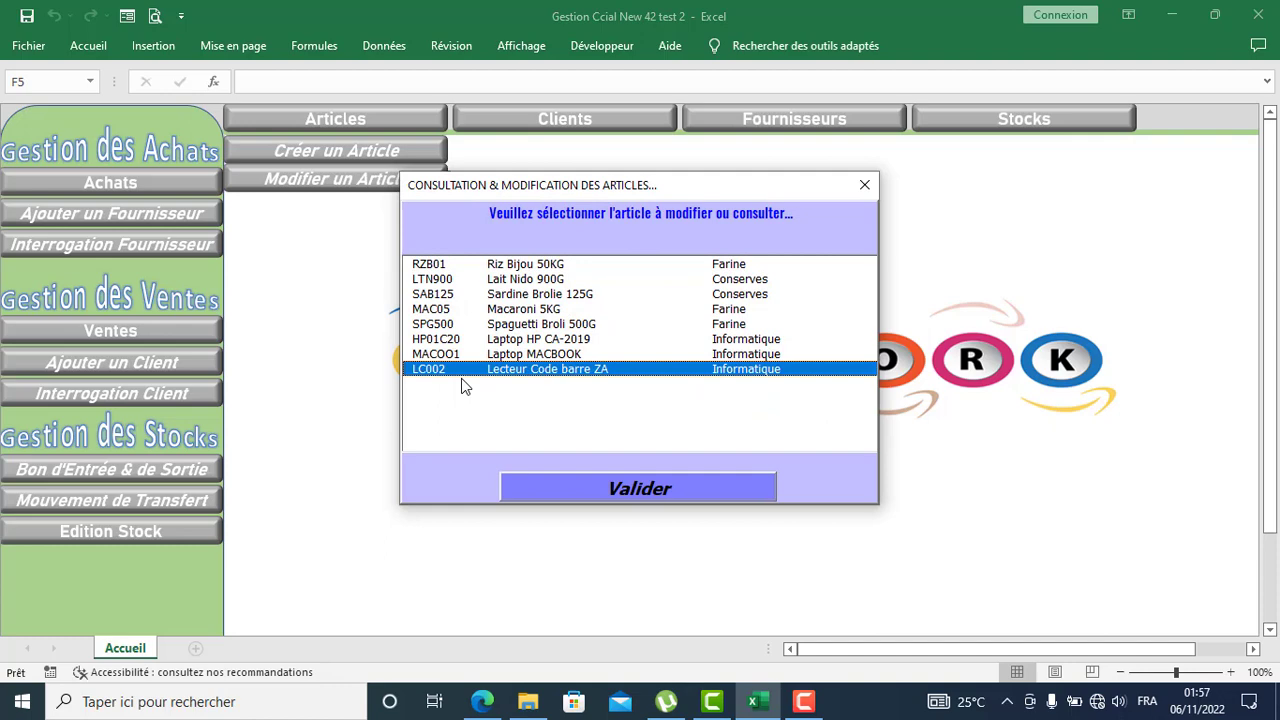
left_click(648, 490)
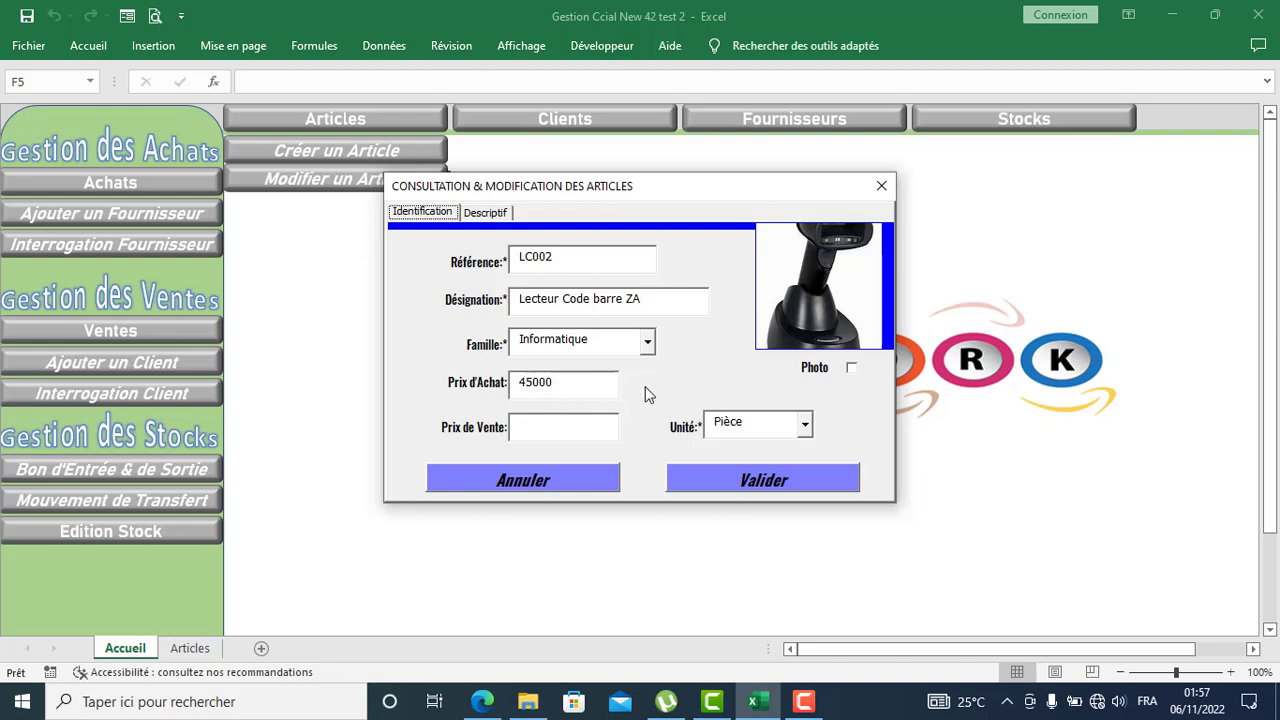
left_click(877, 192)
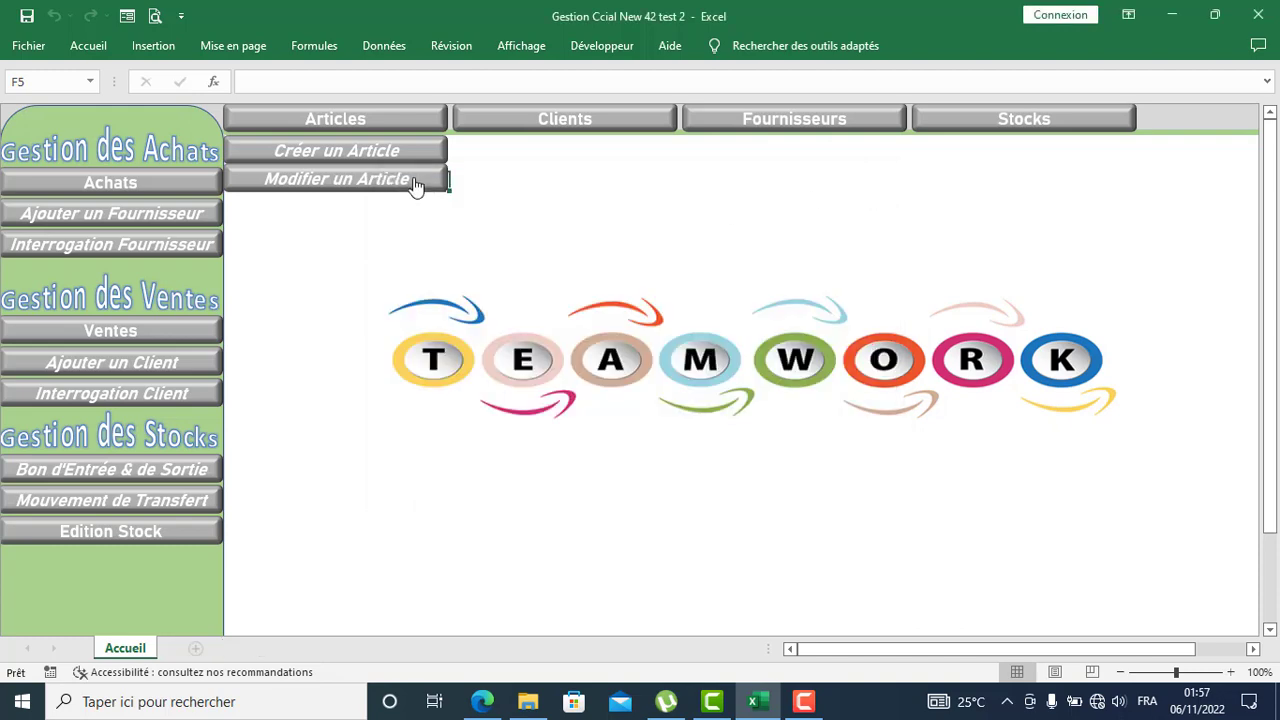
Step: Open the client enquiry list from the Clients menu, review it, and close it
left_click(518, 127)
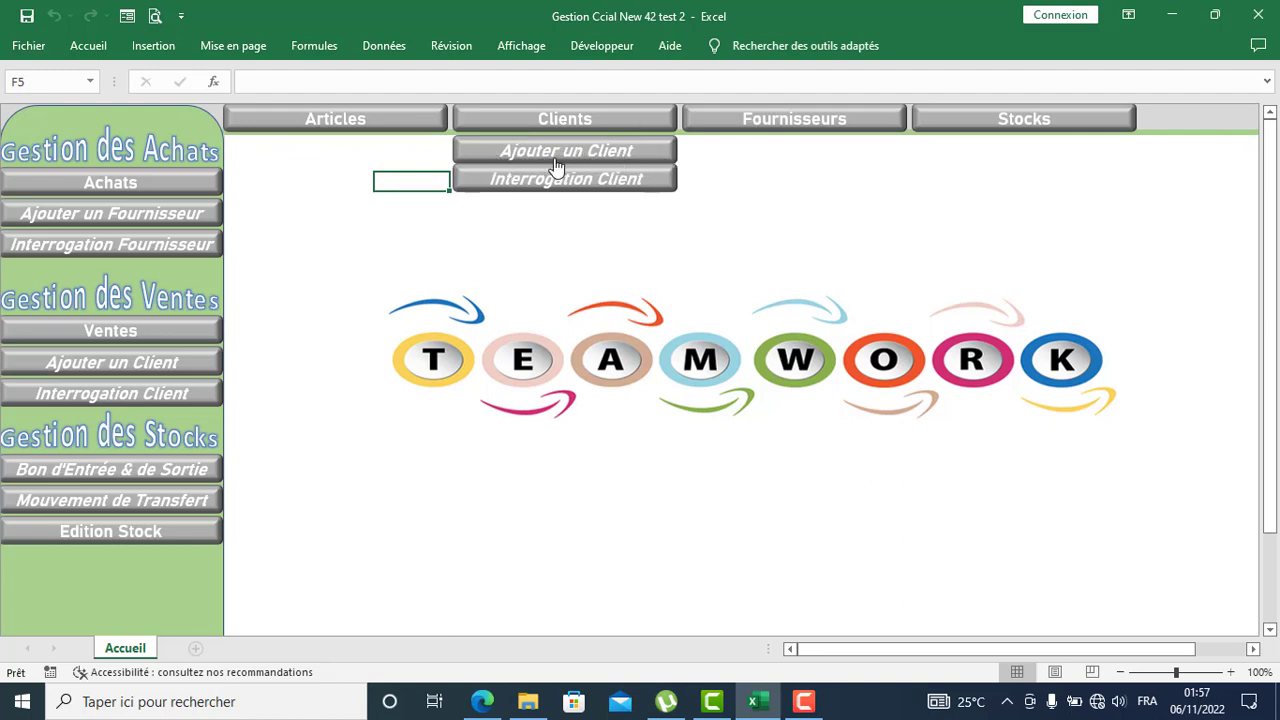
left_click(508, 186)
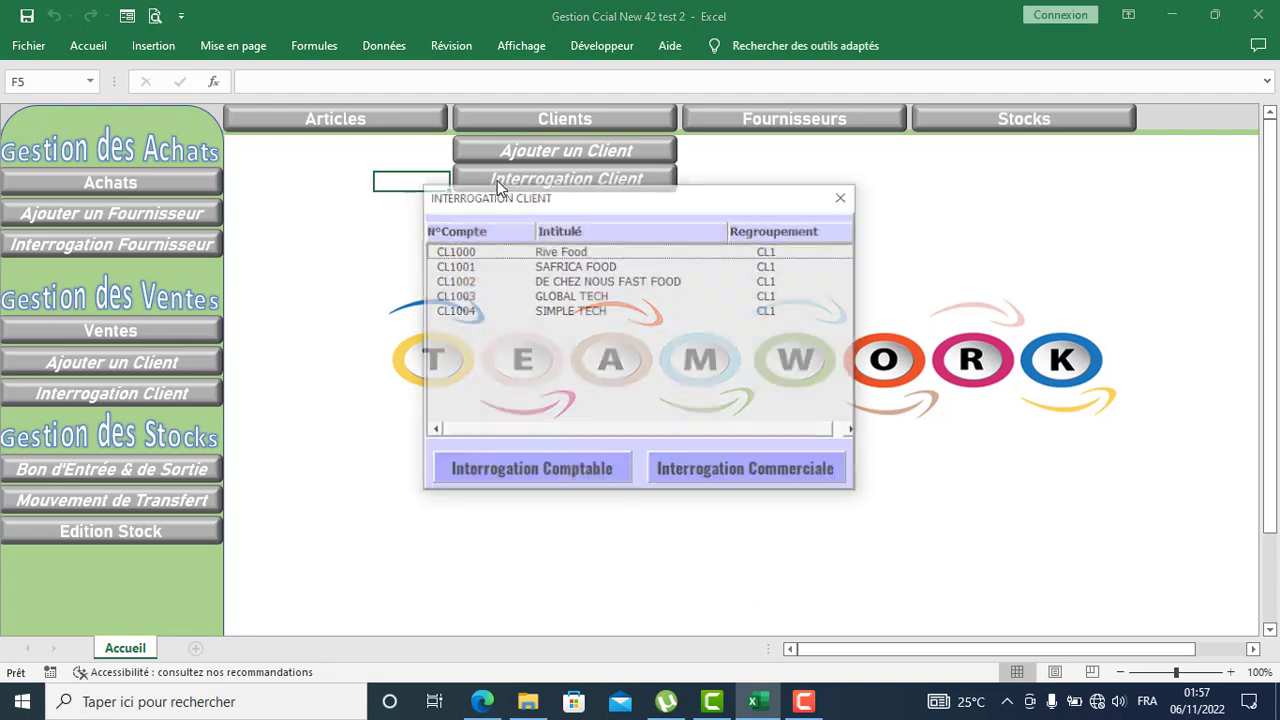
mouse_move(567, 208)
left_mouse_down()
mouse_move(591, 274)
mouse_move(581, 227)
left_mouse_up()
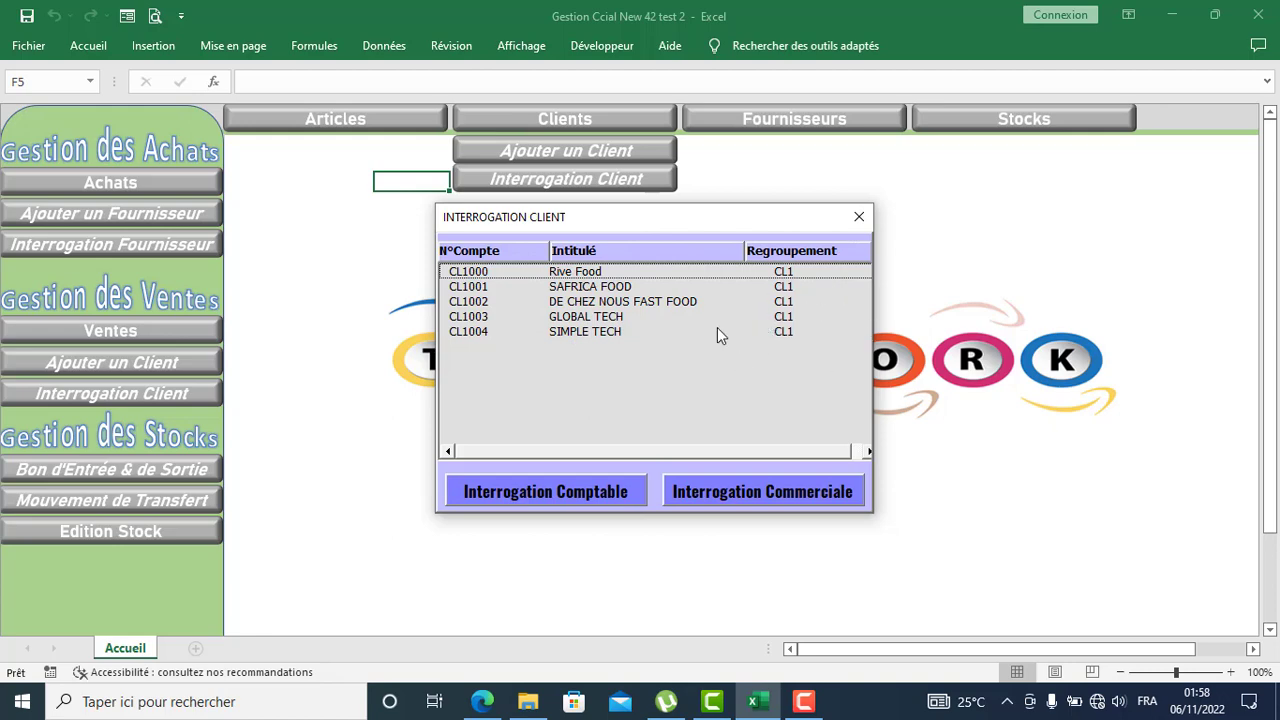
left_click(859, 216)
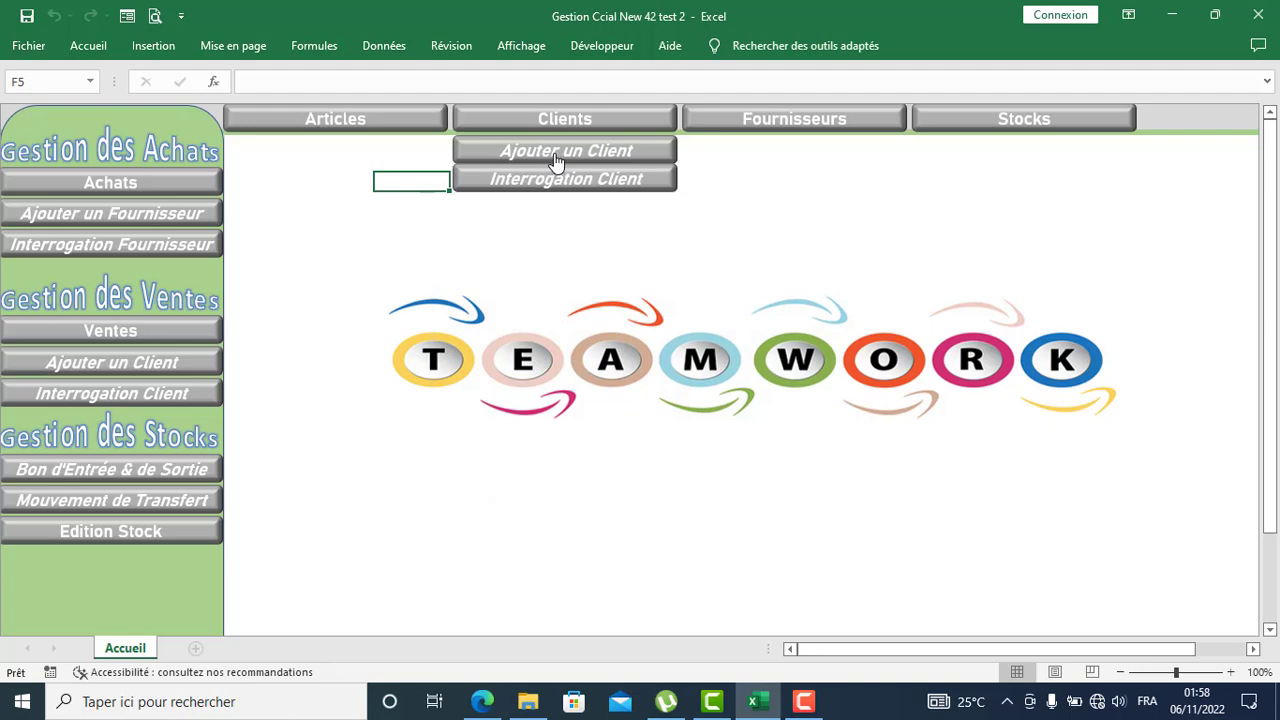
Step: Glance at the new-client form, recheck the enquiry list, then start adding a client
left_click(556, 160)
left_click(795, 134)
left_click(585, 185)
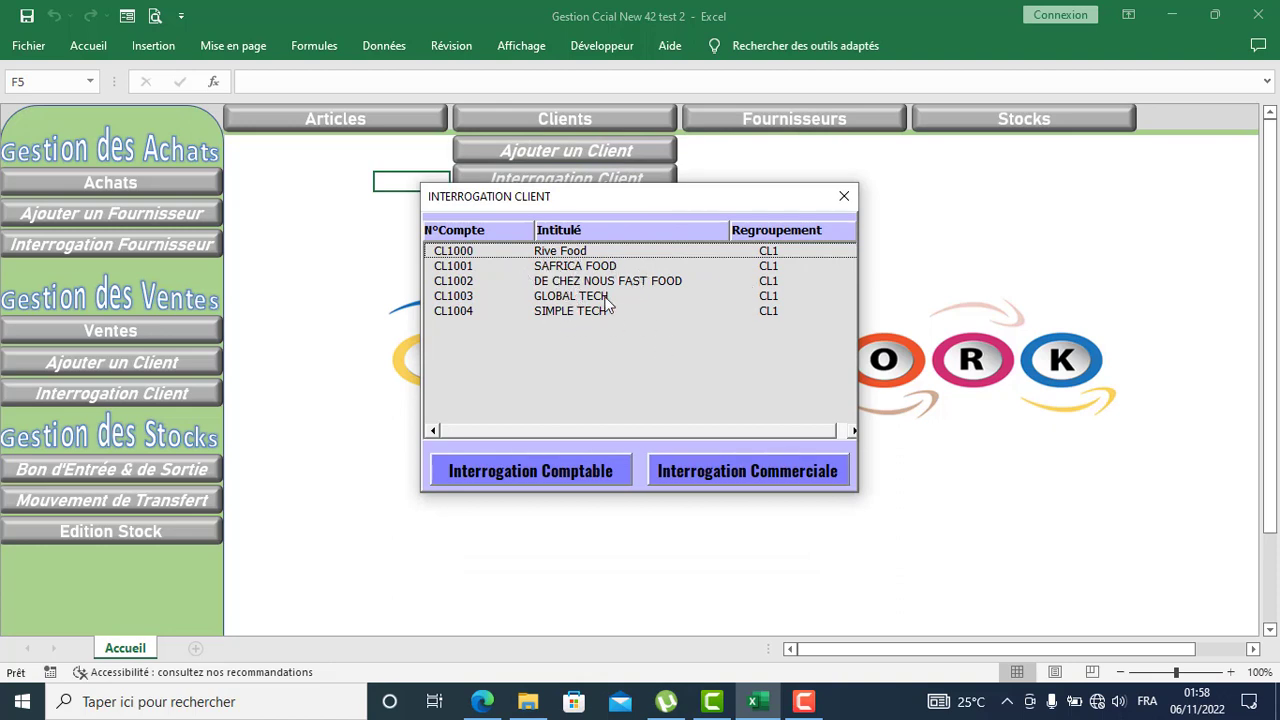
left_click(844, 196)
left_click(566, 151)
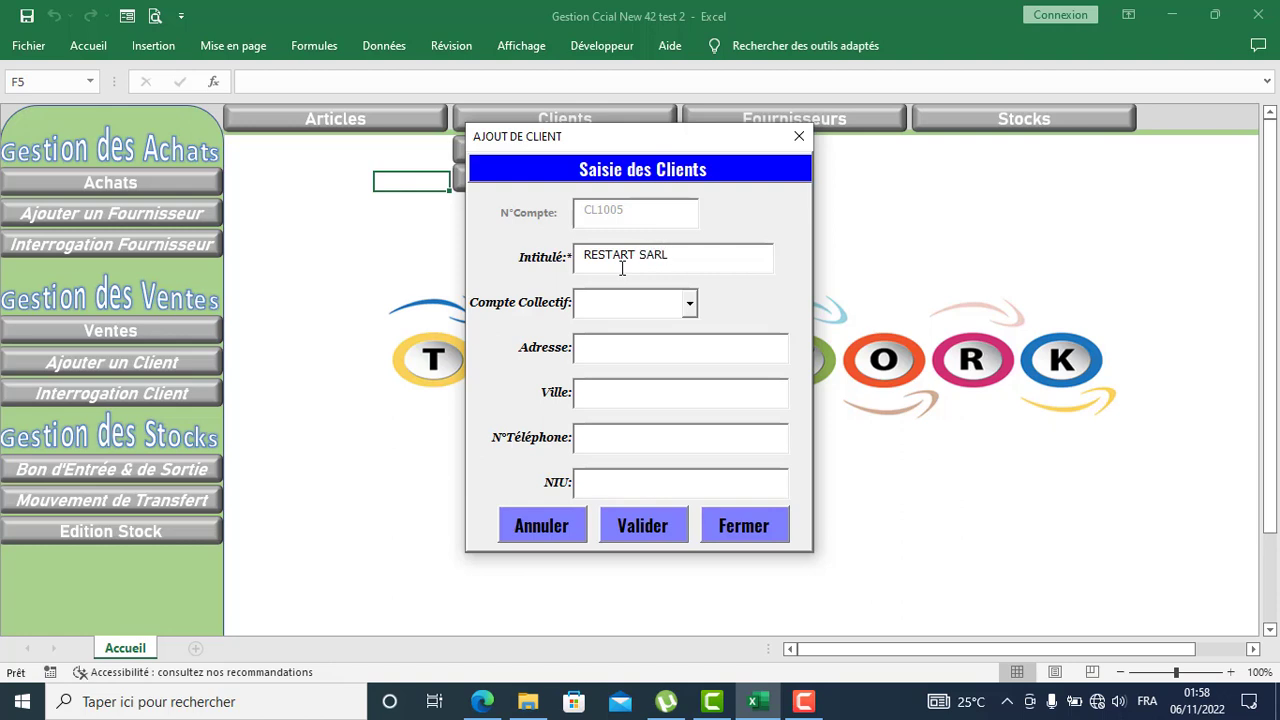
Step: Give RESTART SARL collective account CL1 and enter its address, city, phone number and tax ID
left_click(689, 303)
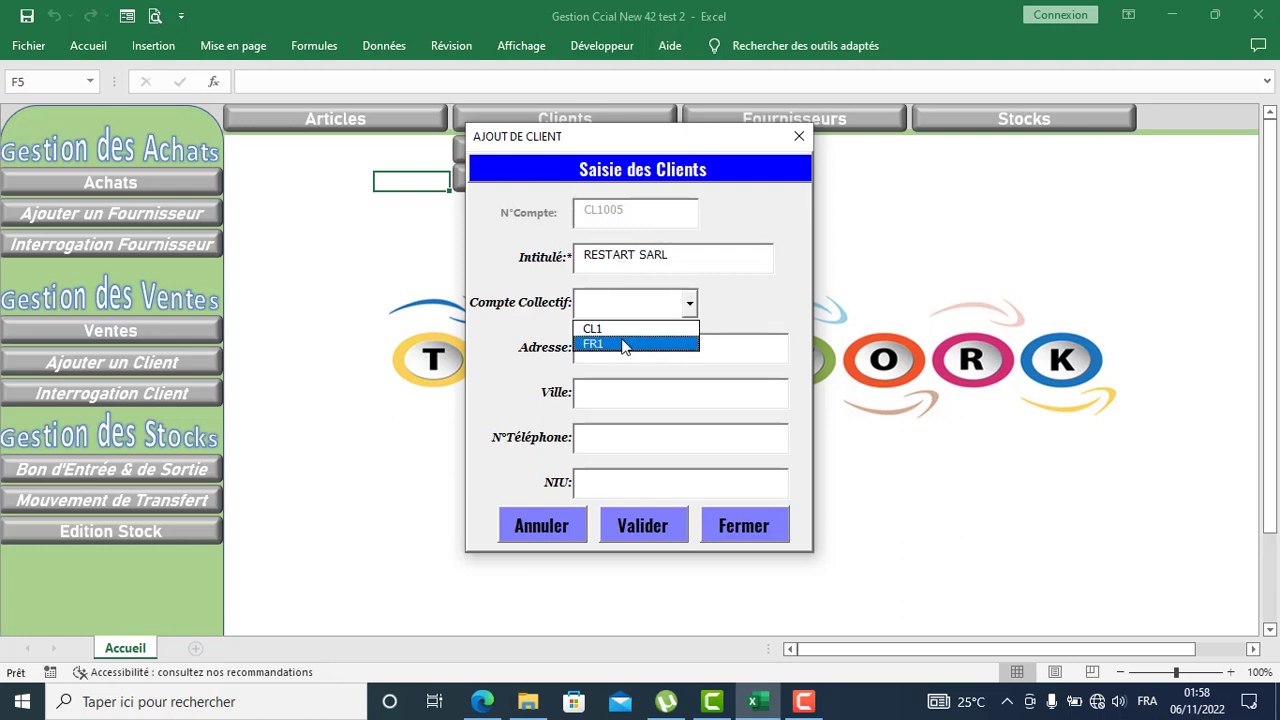
left_click(610, 329)
left_click(590, 350)
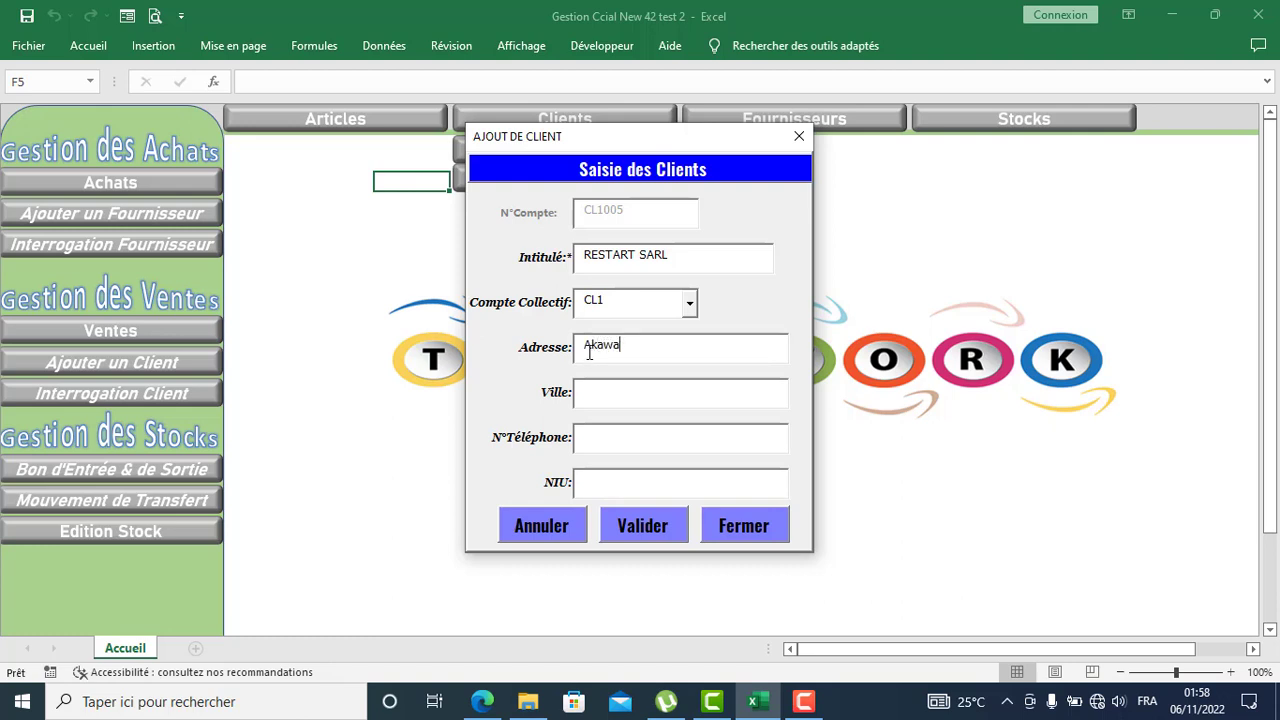
type("Akawa")
key("BackSpace")
key("BackSpace")
key("BackSpace")
left_click(599, 392)
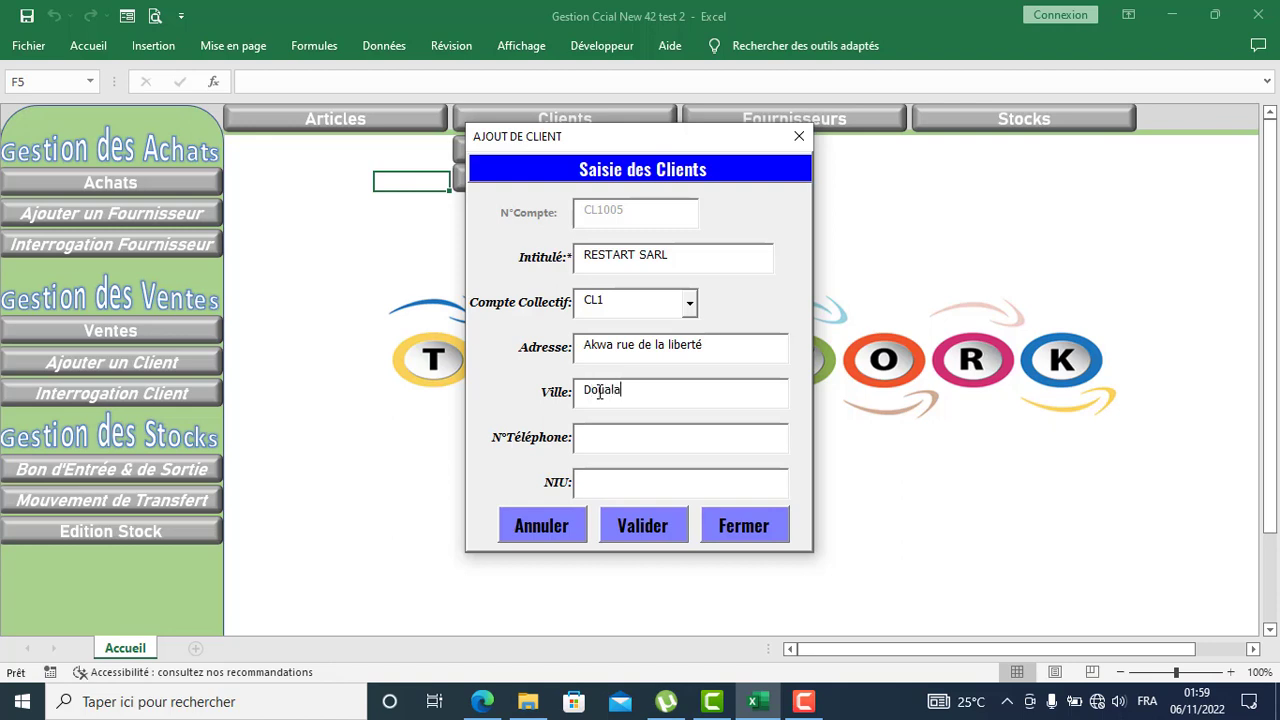
left_click(638, 427)
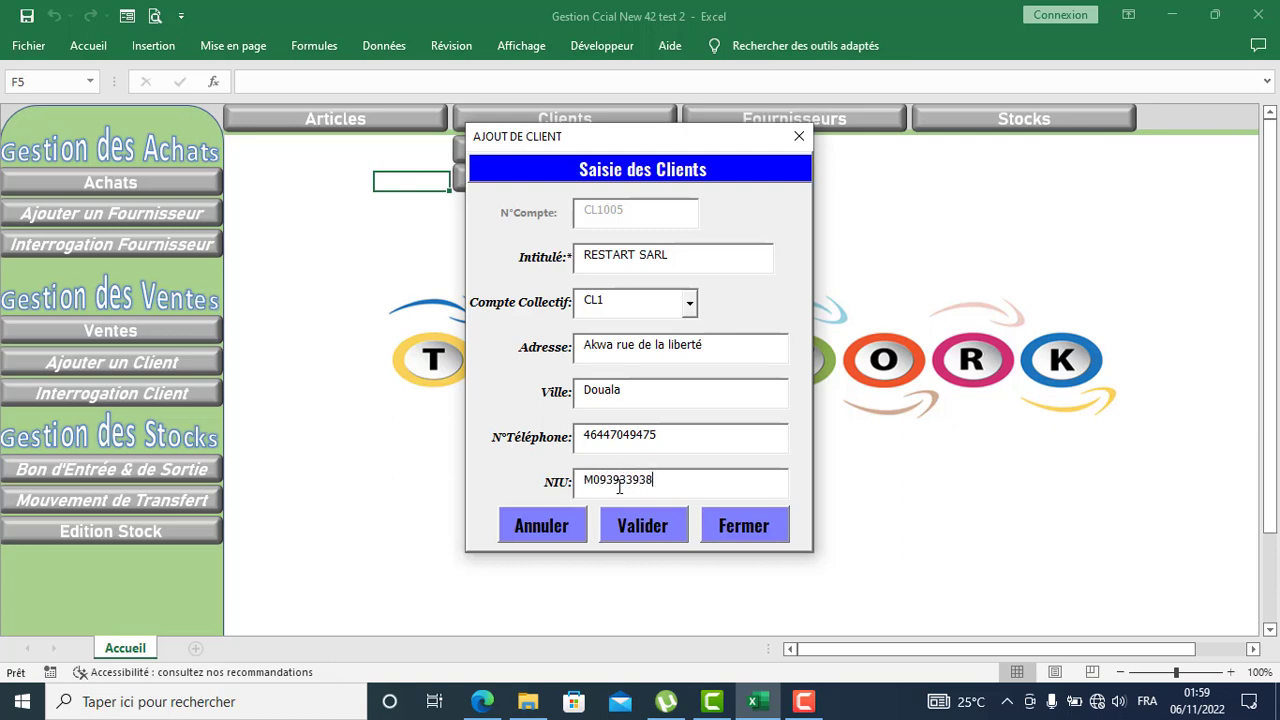
Step: Validate RESTART SARL and confirm it appears under CL1 in the client enquiry list
left_click(649, 526)
left_click(766, 532)
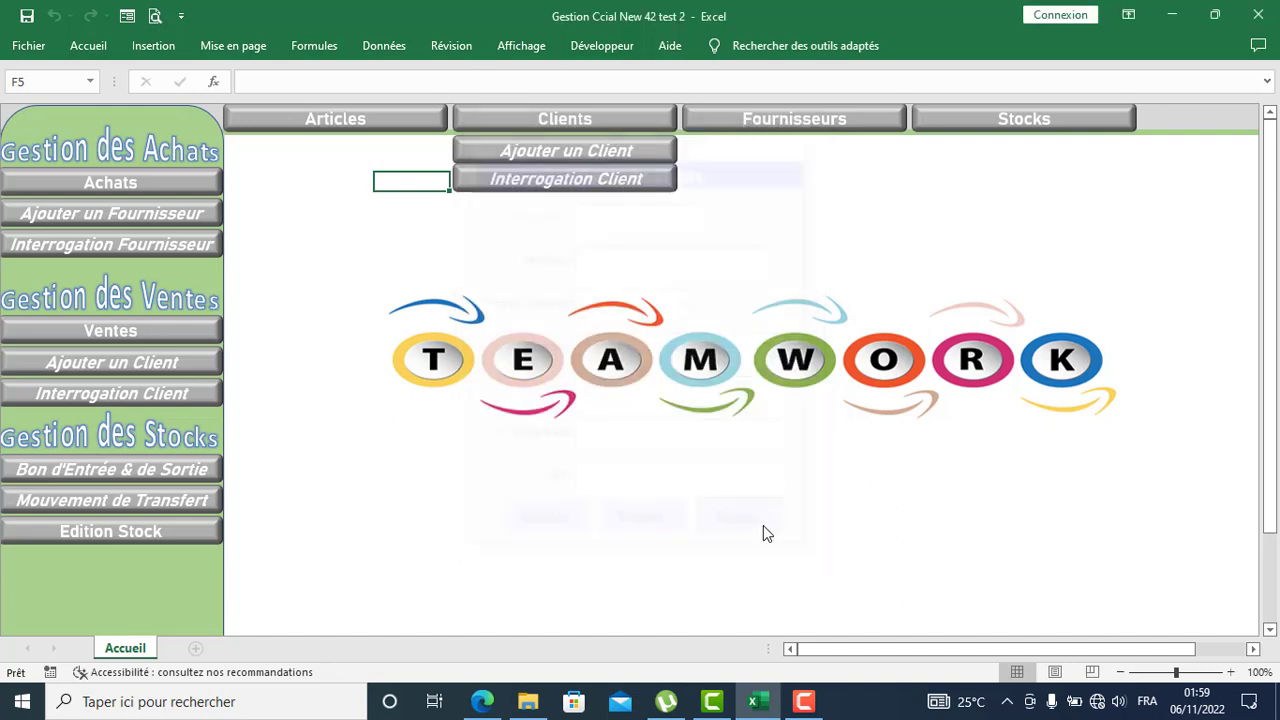
left_click(549, 181)
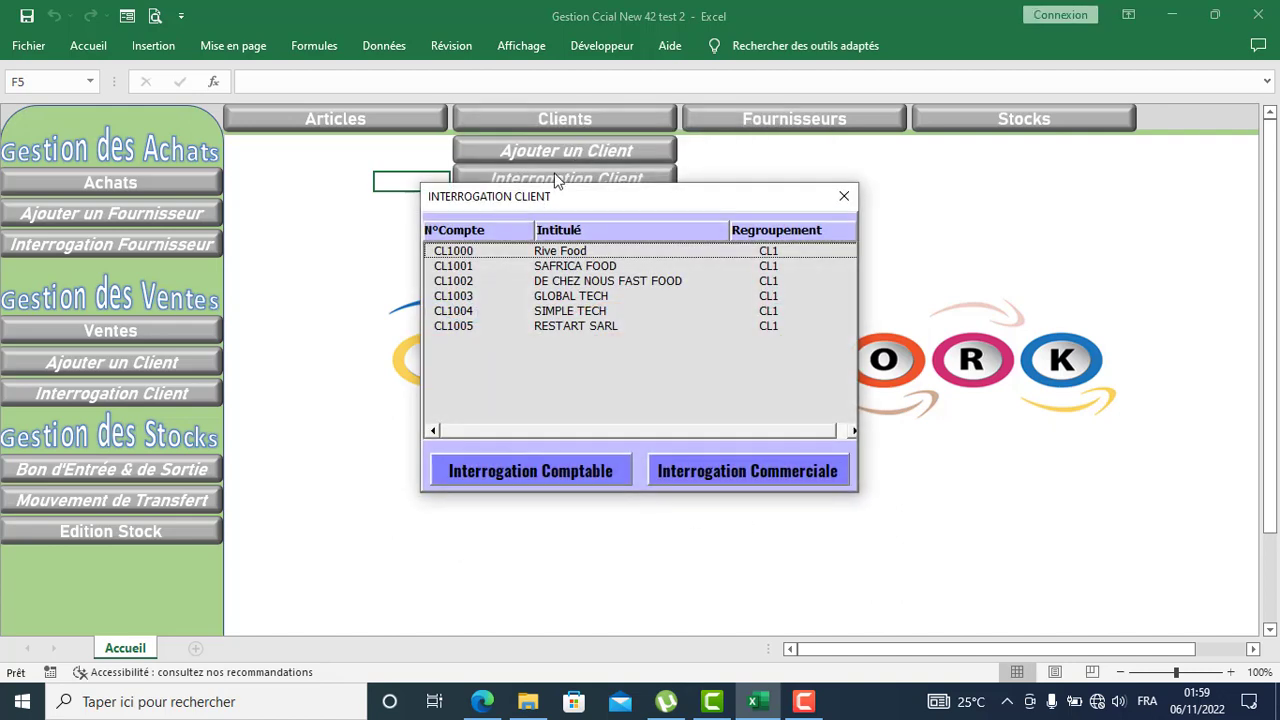
left_click(552, 326)
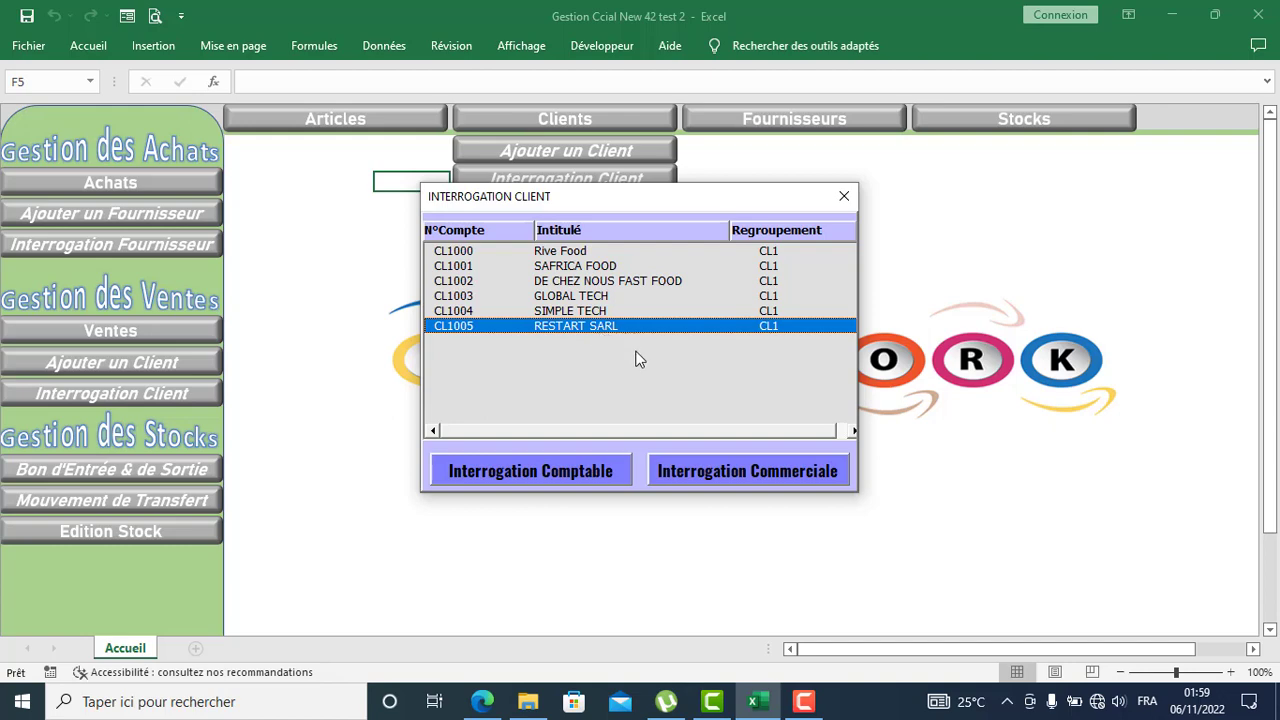
left_click(844, 196)
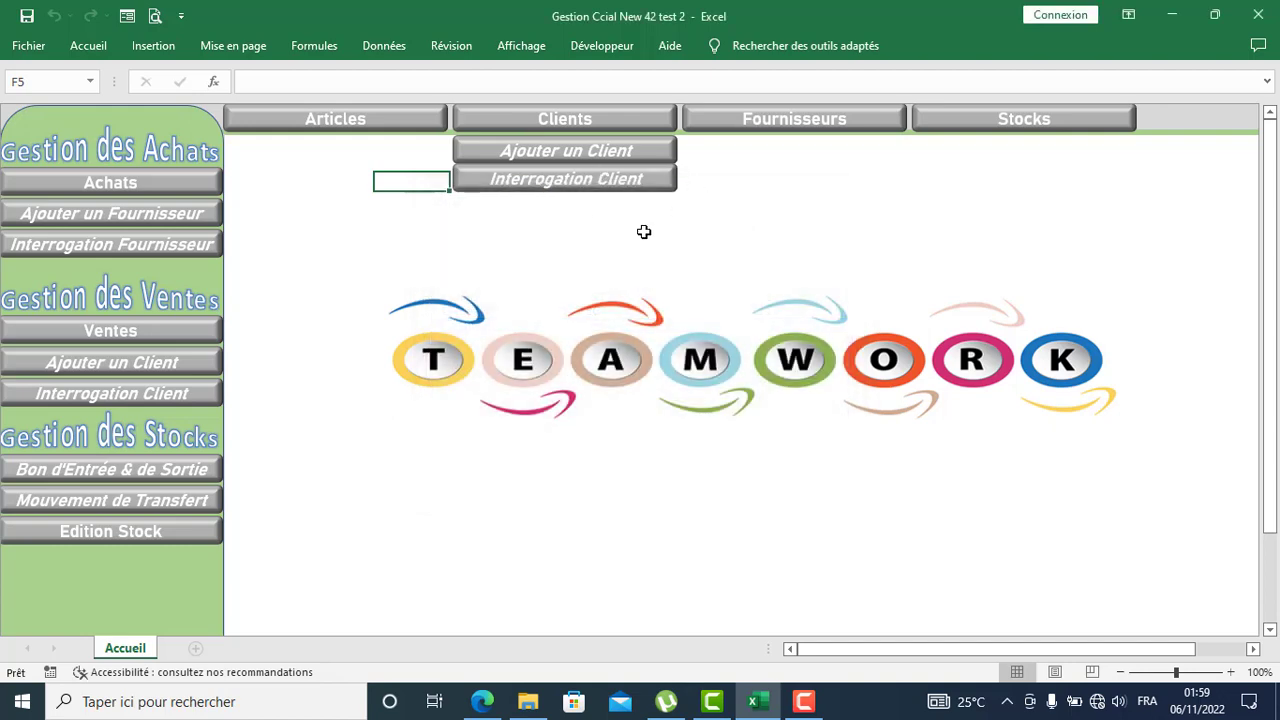
left_click(644, 232)
Step: Browse the supplier and stock menus and glance at the stock entry/exit voucher form
left_click(766, 126)
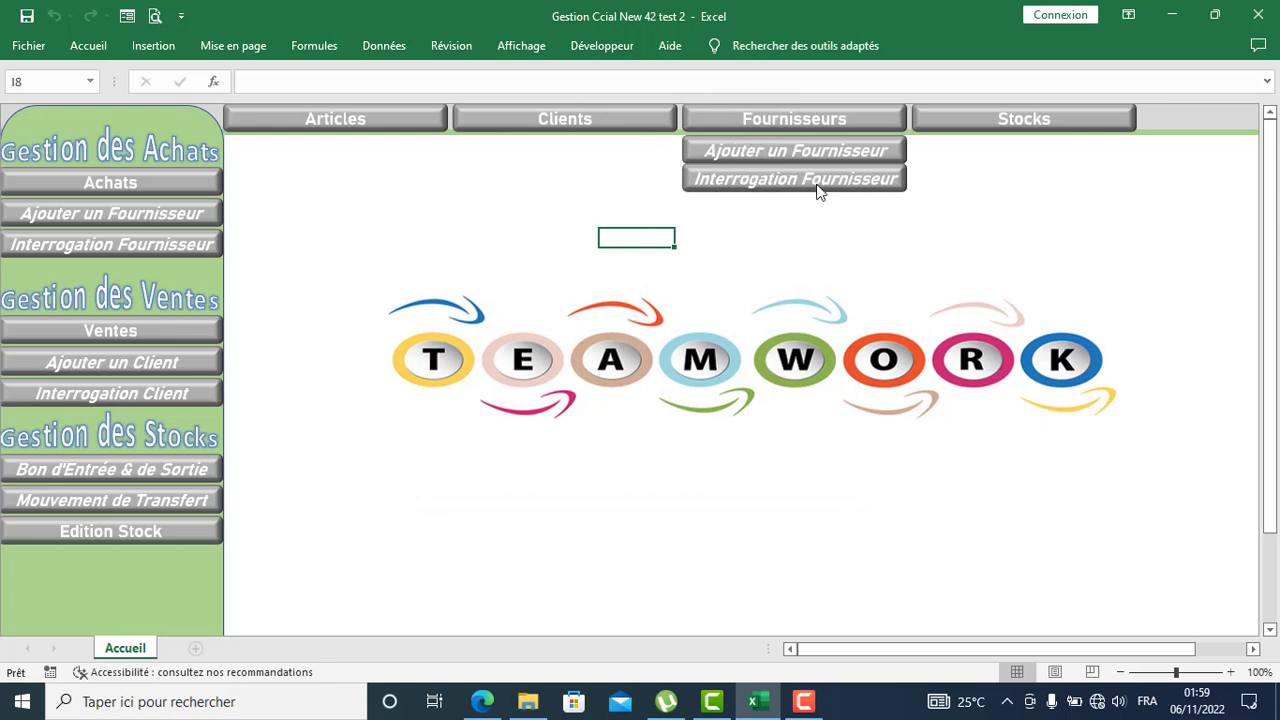
left_click(1025, 124)
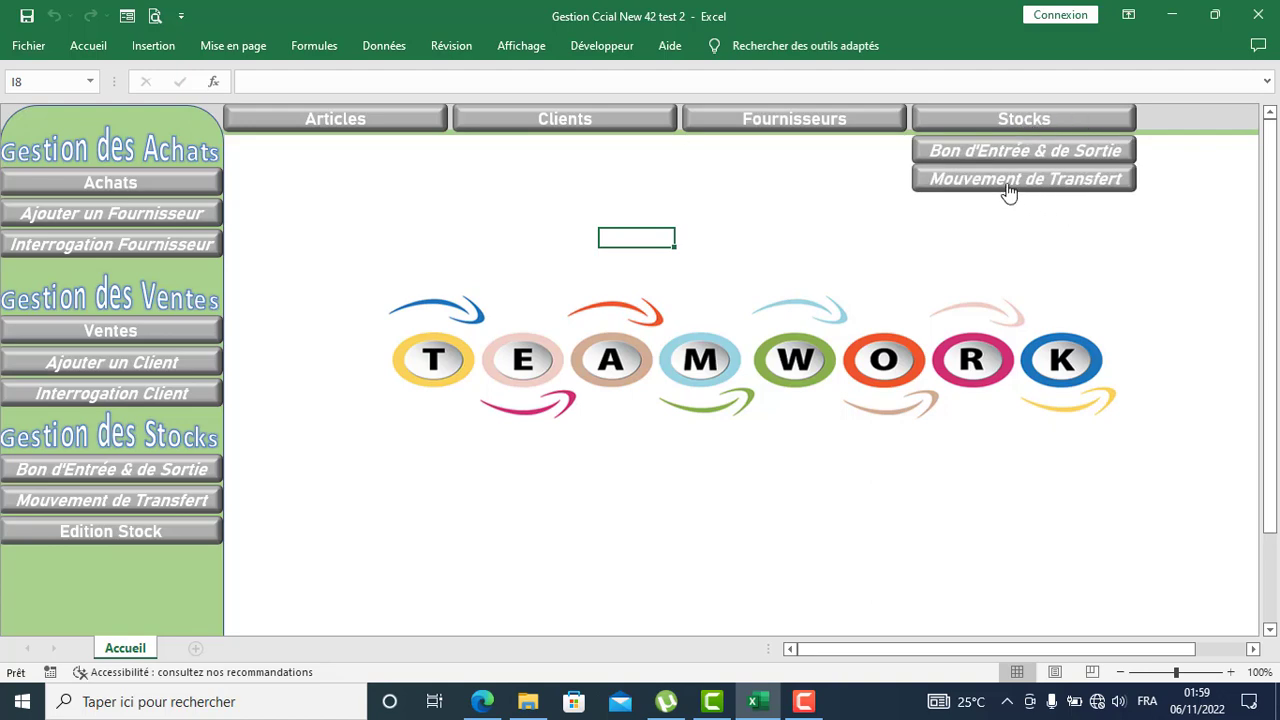
left_click(1035, 153)
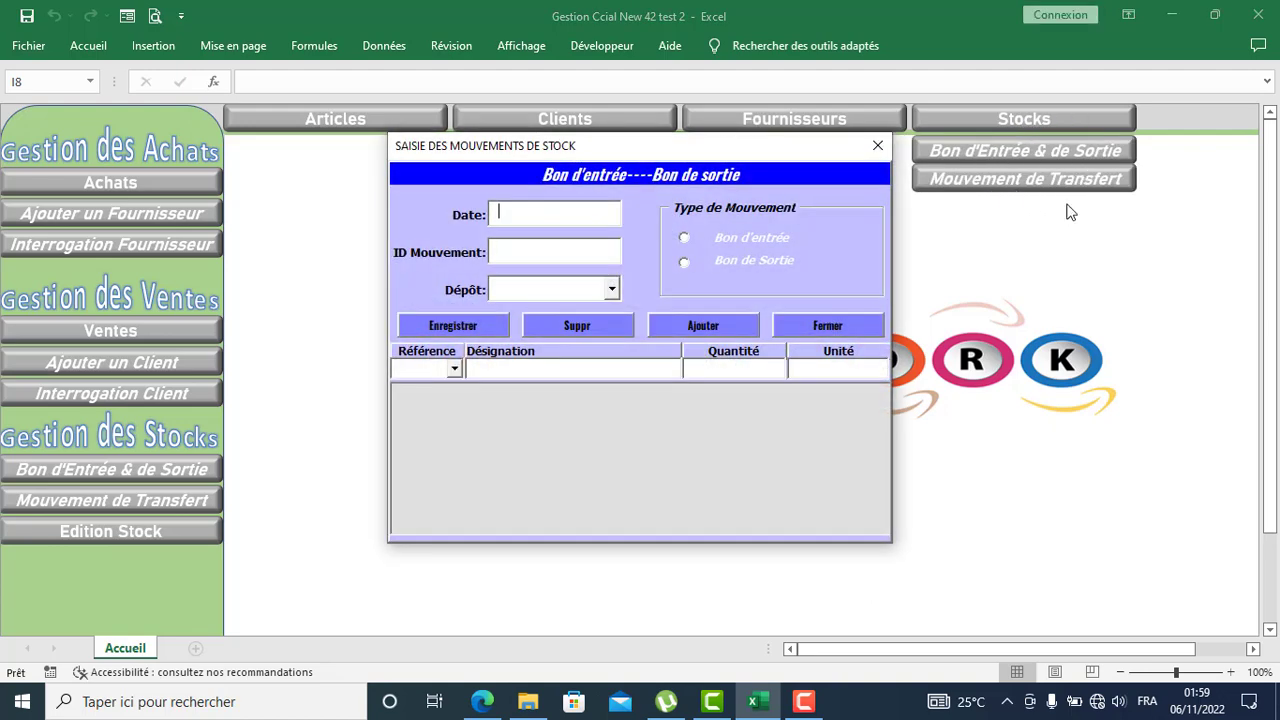
left_click_drag(657, 139, 627, 128)
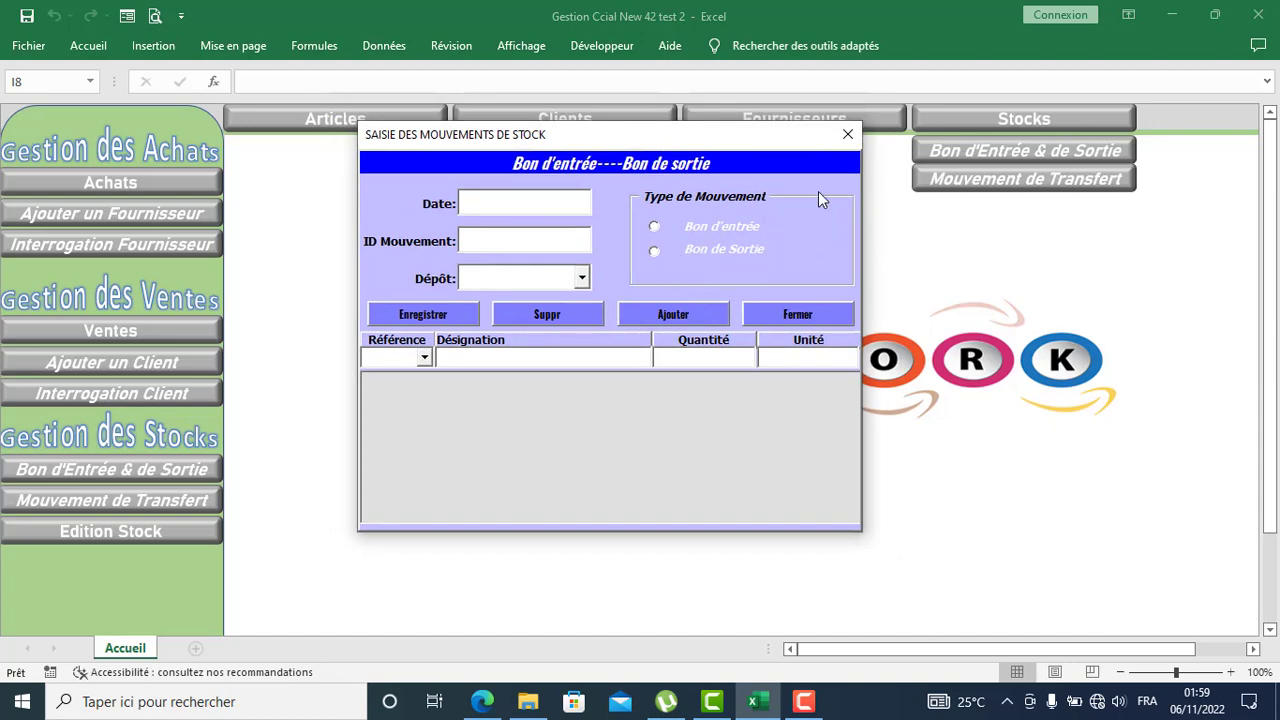
left_click(838, 139)
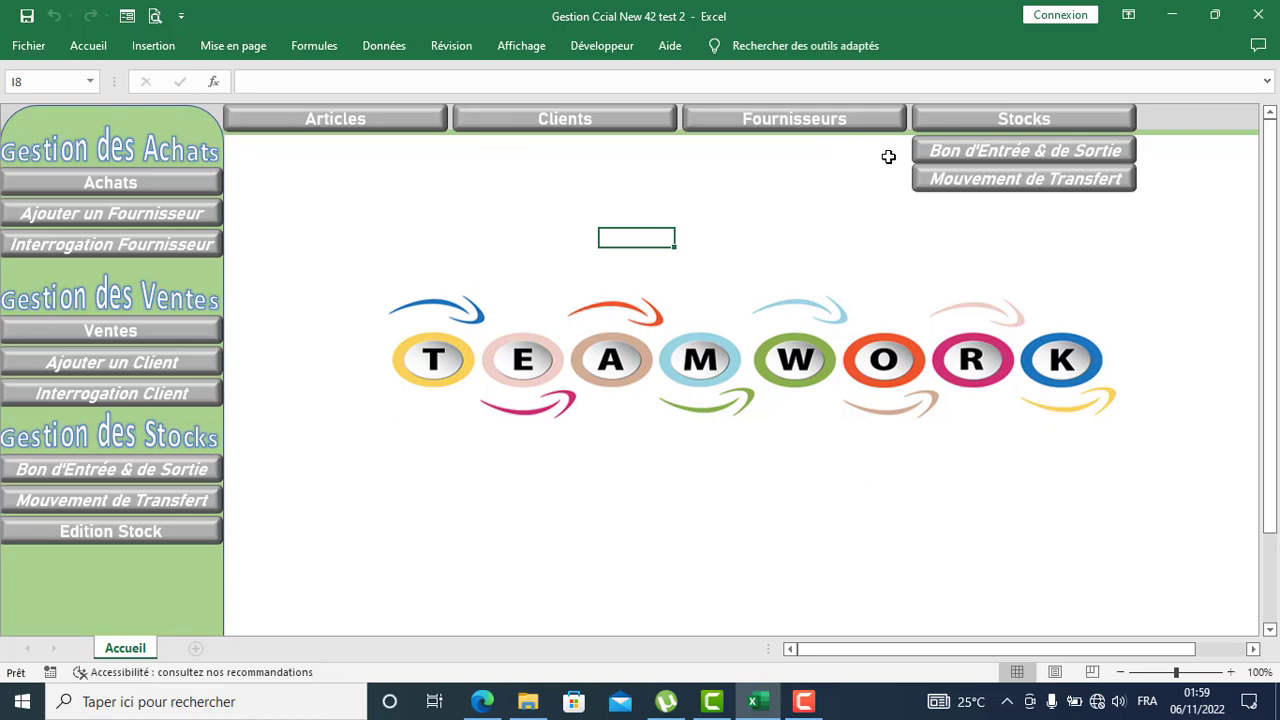
Step: Set up transfer MT1029 from Mag Light to Shop RIZE, then close the transfer form
left_click(1000, 187)
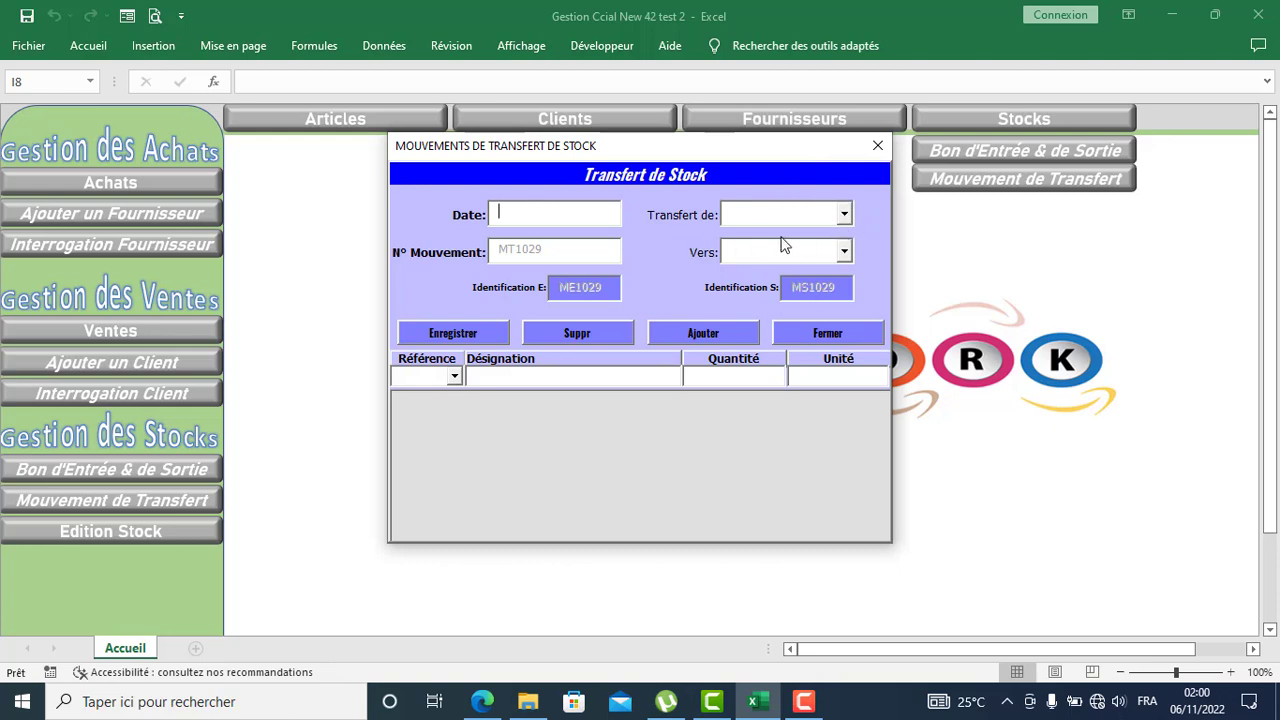
left_click(845, 216)
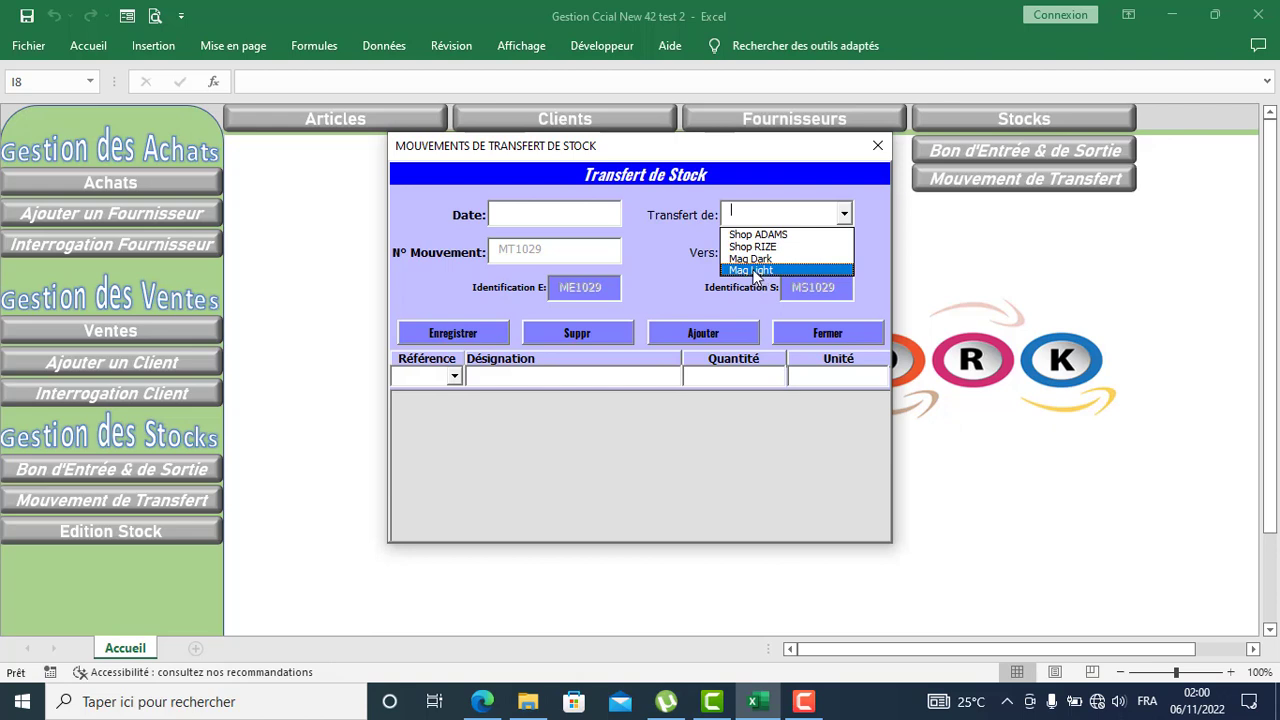
left_click(757, 271)
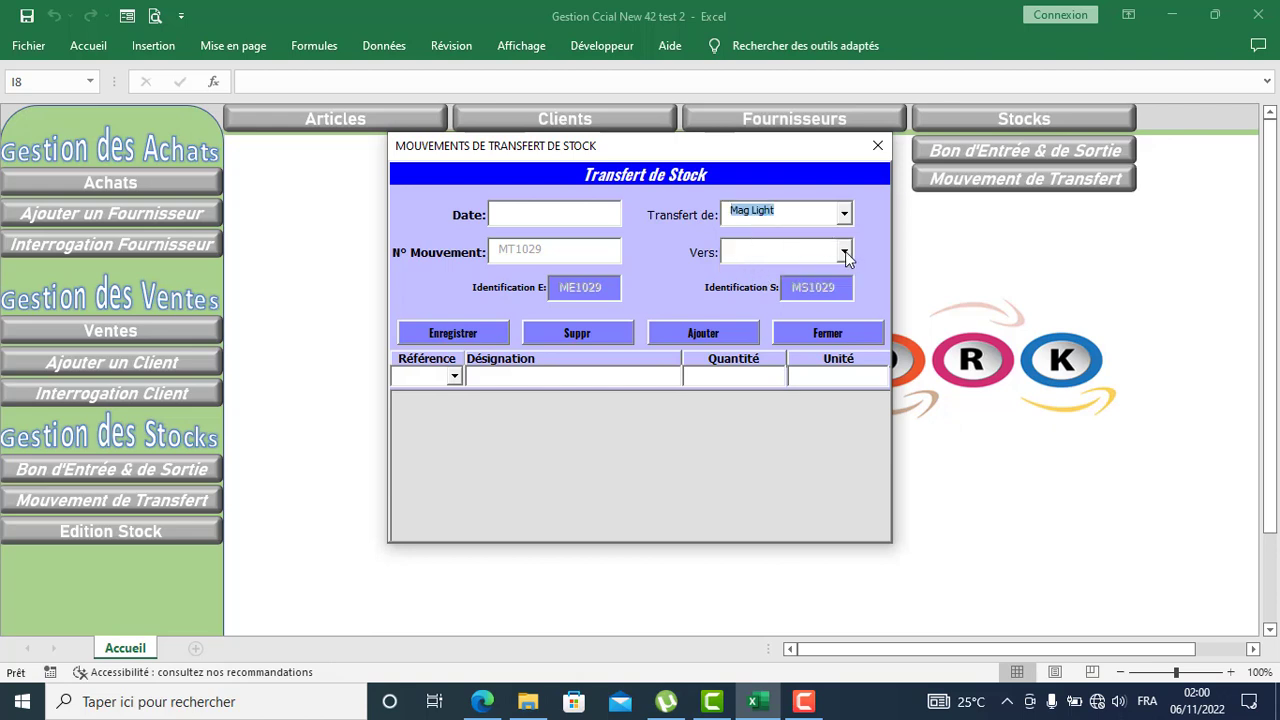
left_click(845, 253)
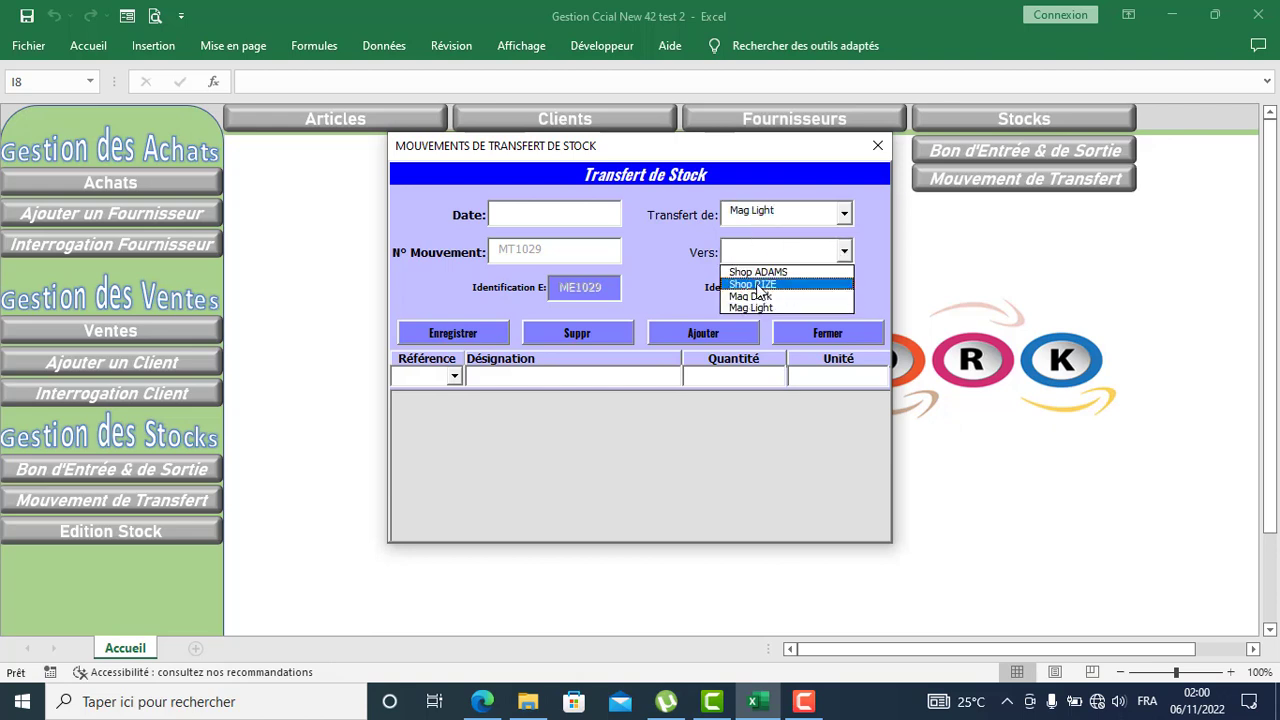
left_click(757, 284)
left_click(875, 149)
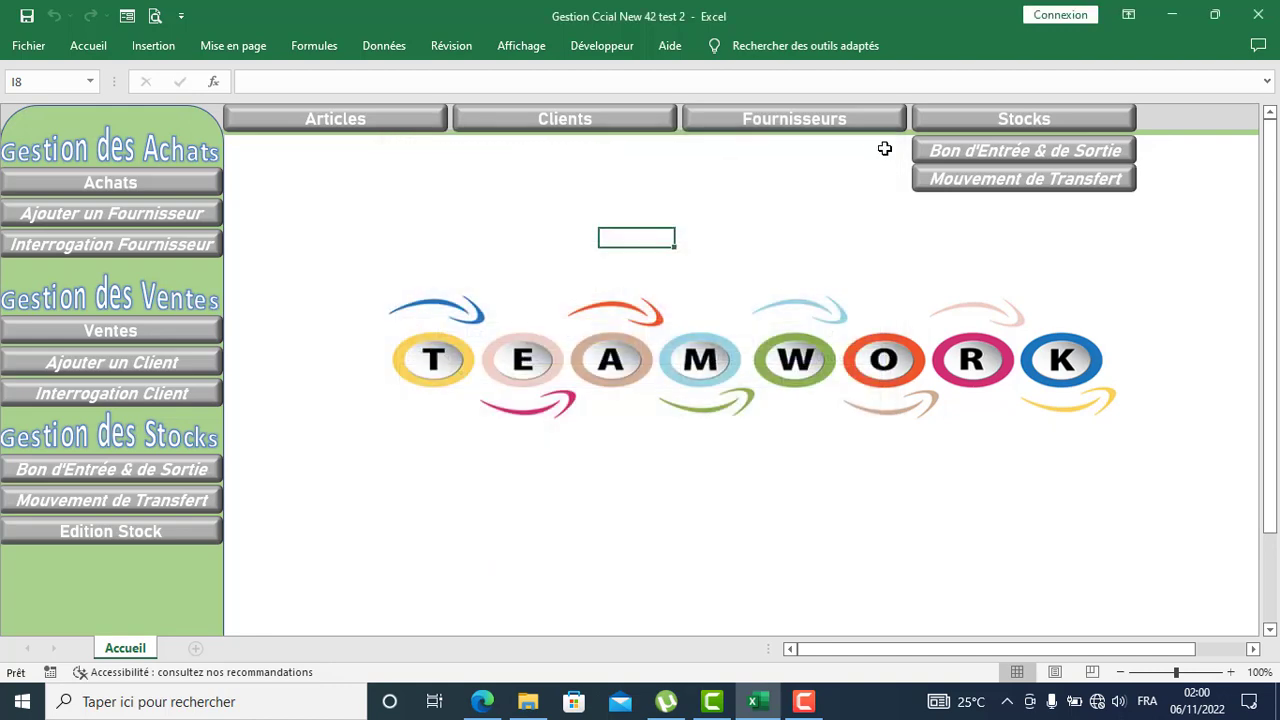
left_click(365, 206)
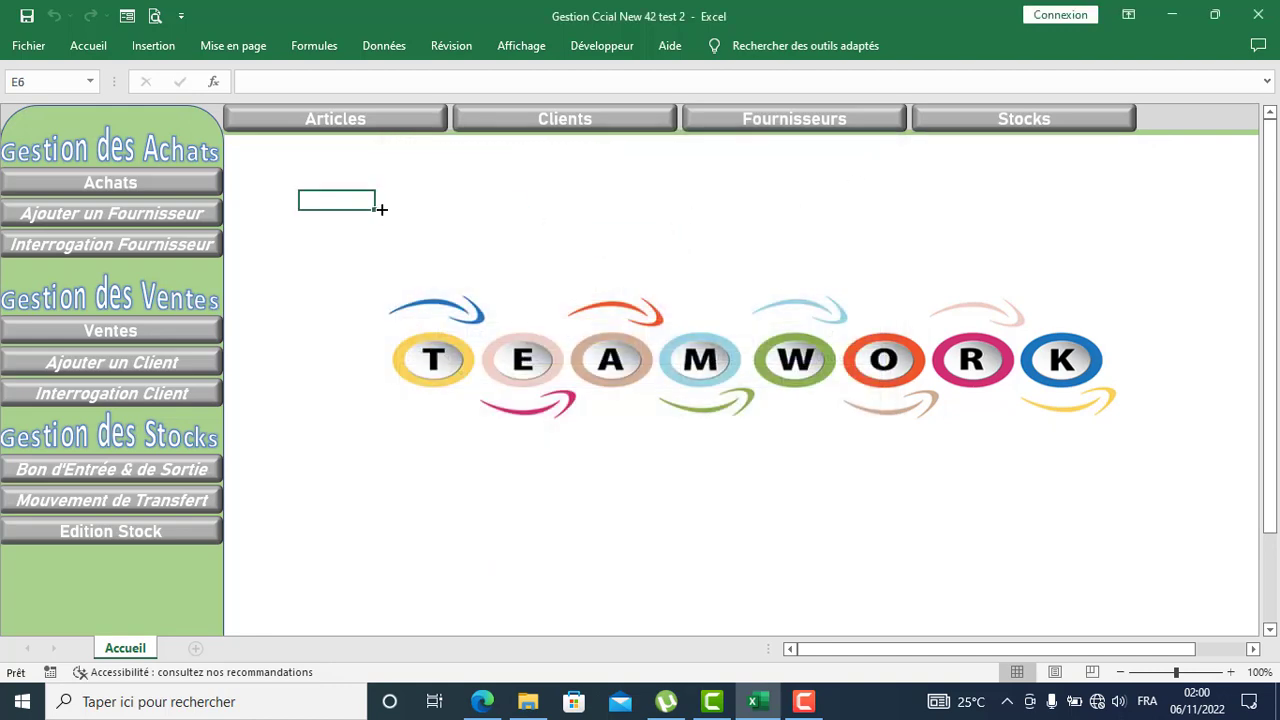
Step: Open and close the purchase invoice entry form
left_click(105, 186)
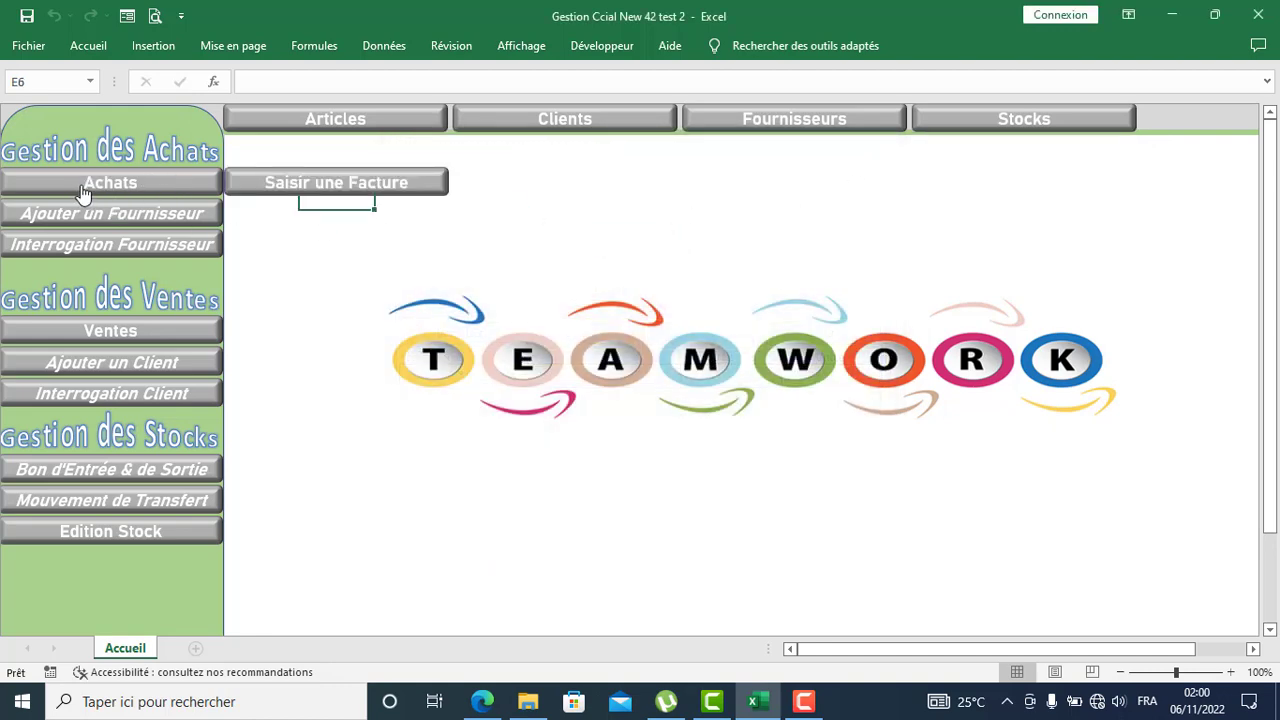
left_click(375, 184)
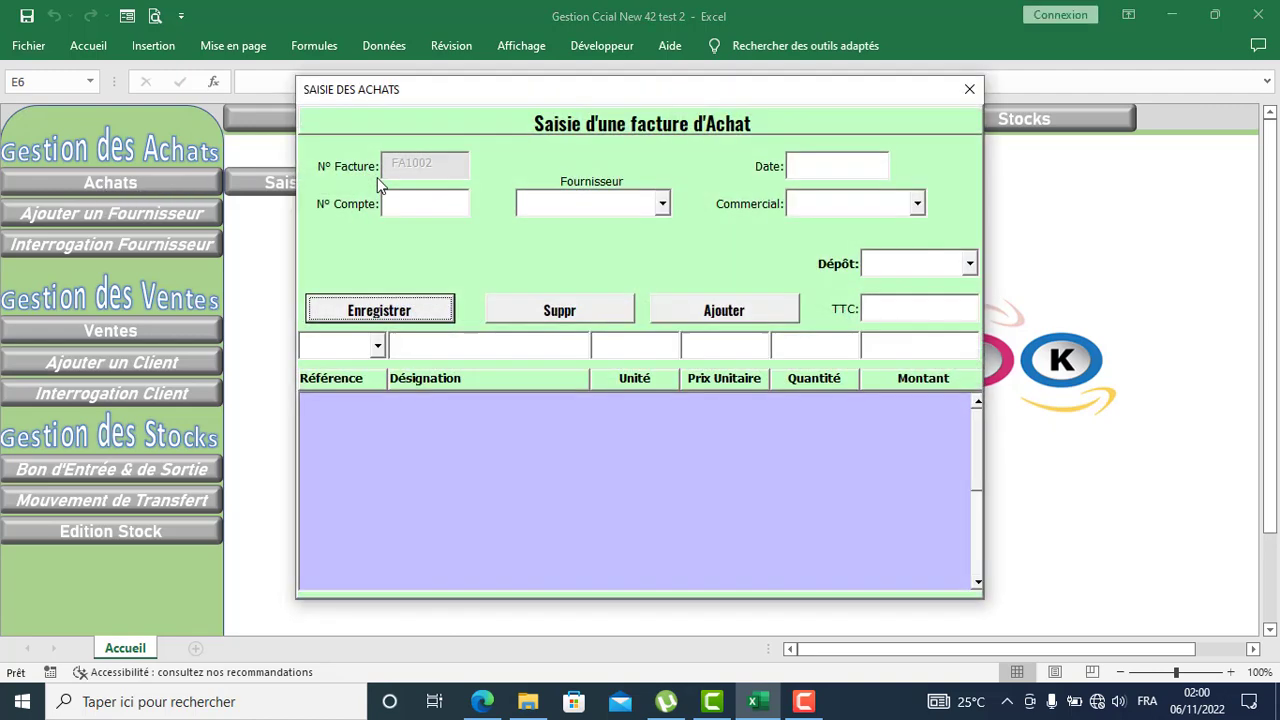
left_click(969, 92)
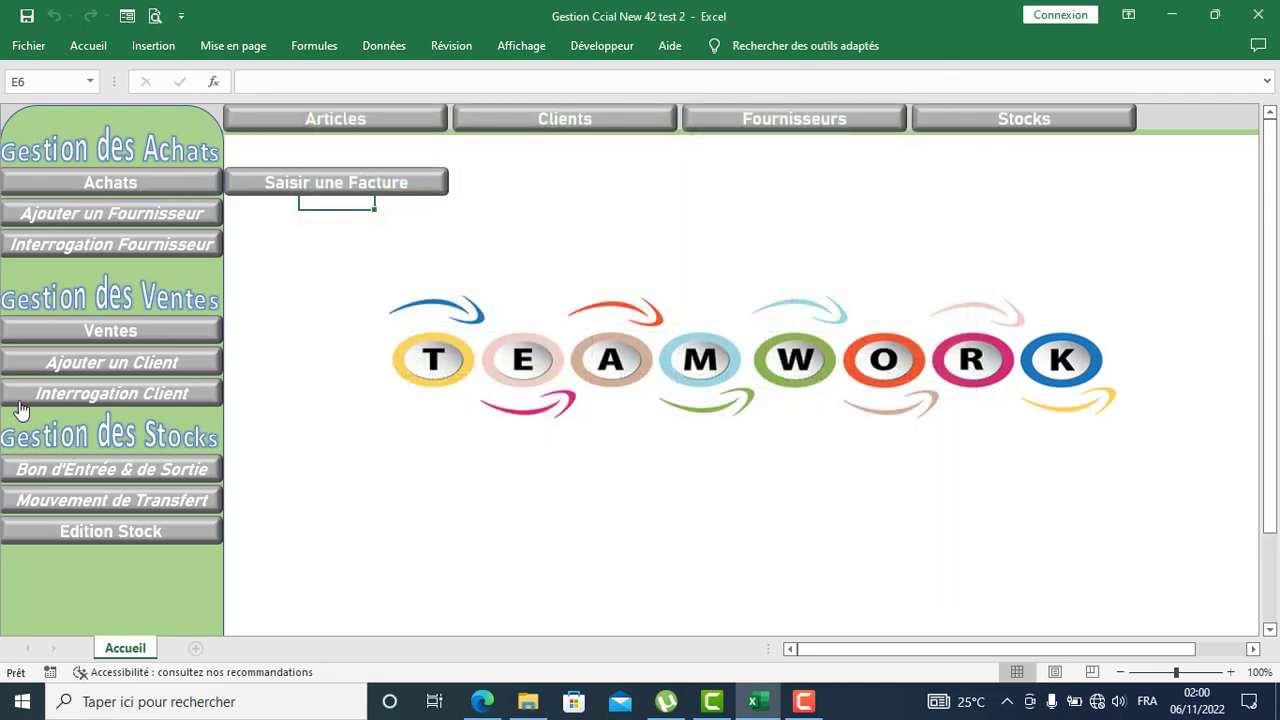
Step: Open and close the sales invoice entry form, then show the Edition Stock option
left_click(112, 338)
left_click(320, 340)
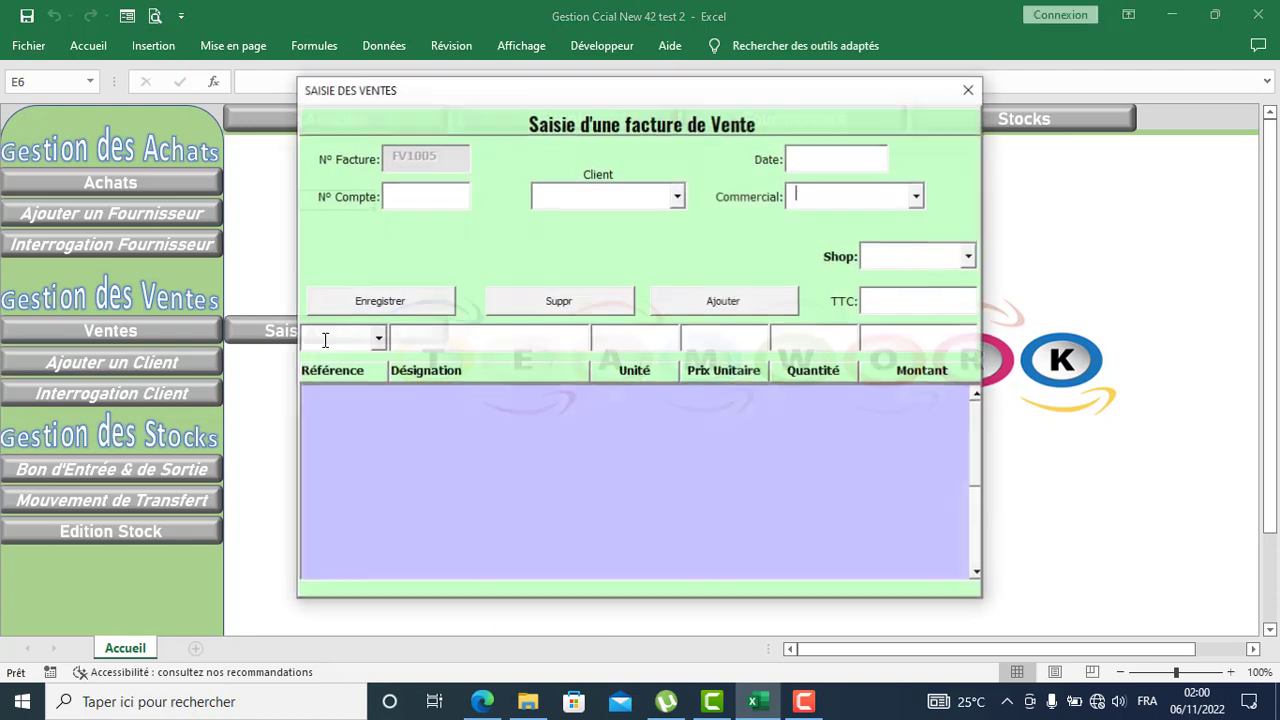
left_click(970, 92)
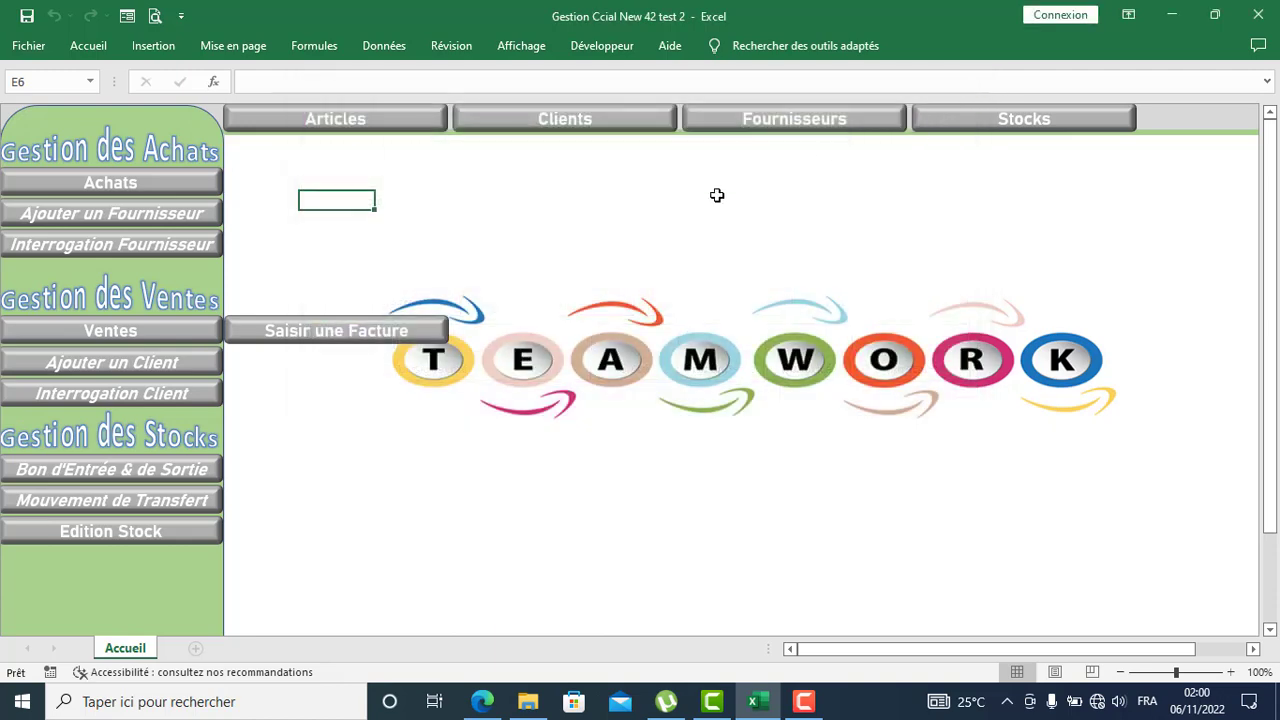
left_click(88, 540)
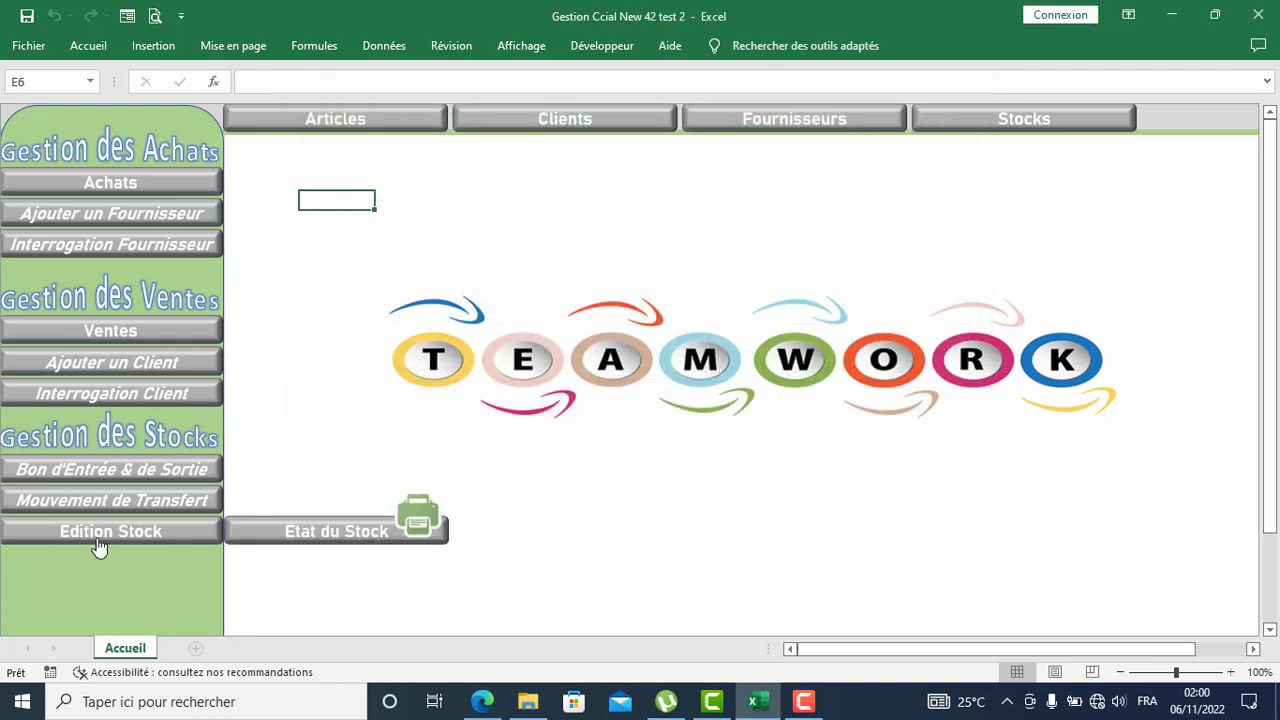
Step: Choose depot Shop ADAMS for the Etat du Stock report and generate its print preview
left_click(422, 534)
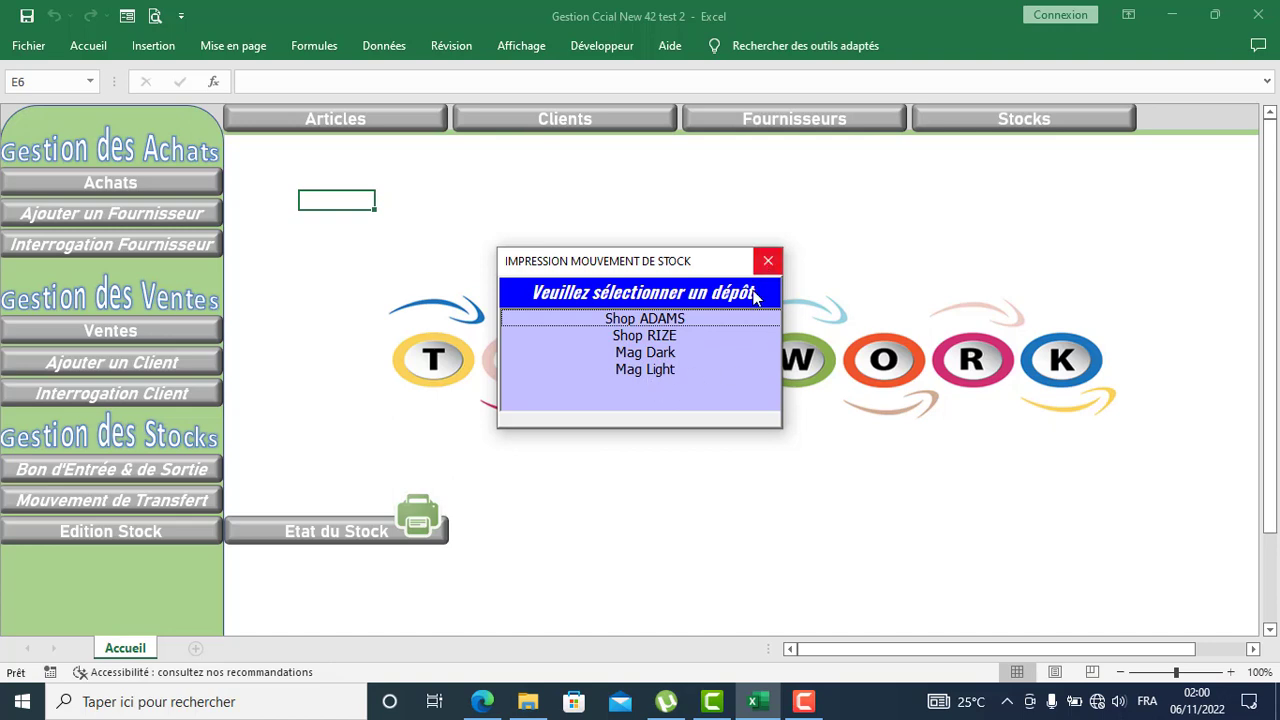
left_click(637, 324)
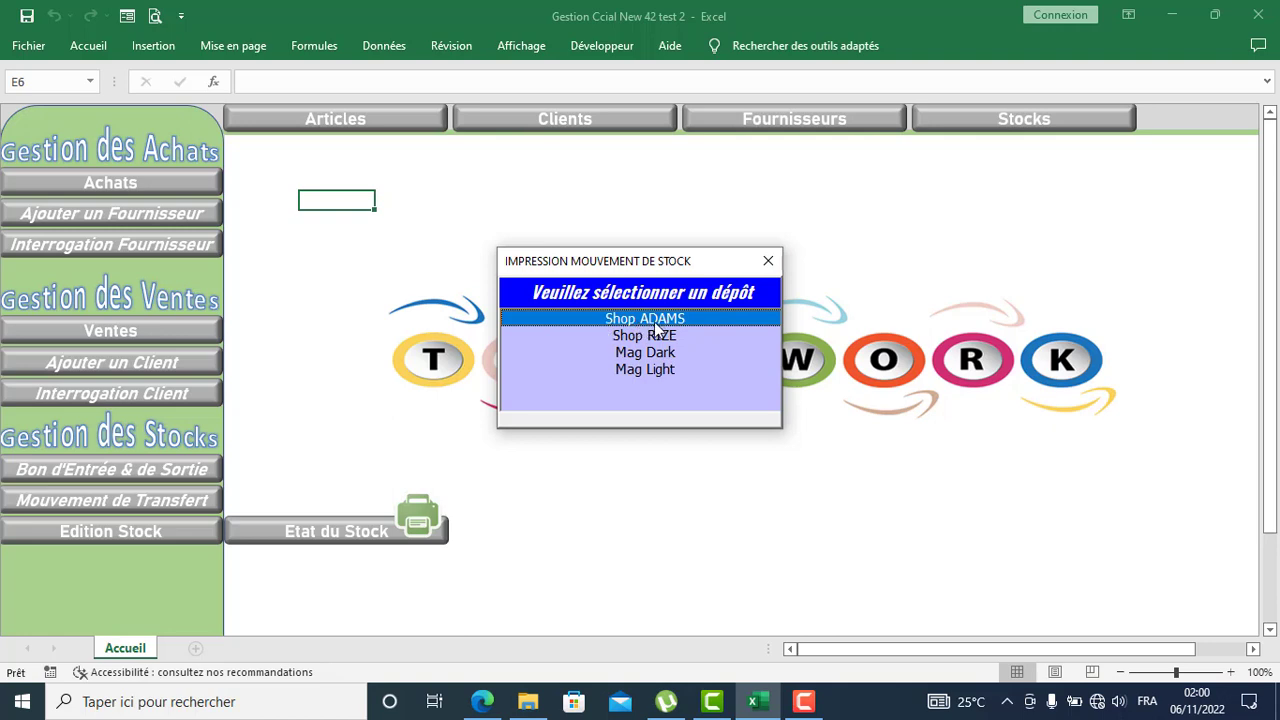
double_click(655, 321)
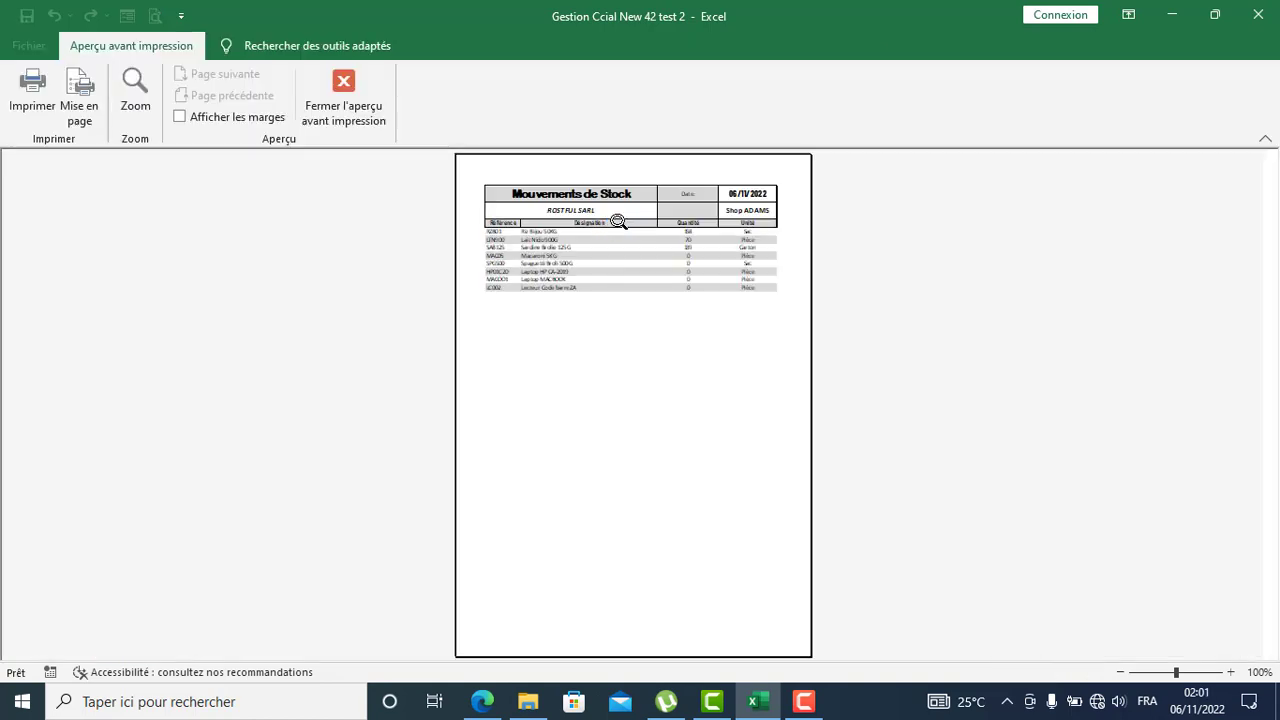
Step: Zoom in on the Shop ADAMS stock report preview to inspect it closely
left_click(625, 274)
scroll(659, 390, "up", 3)
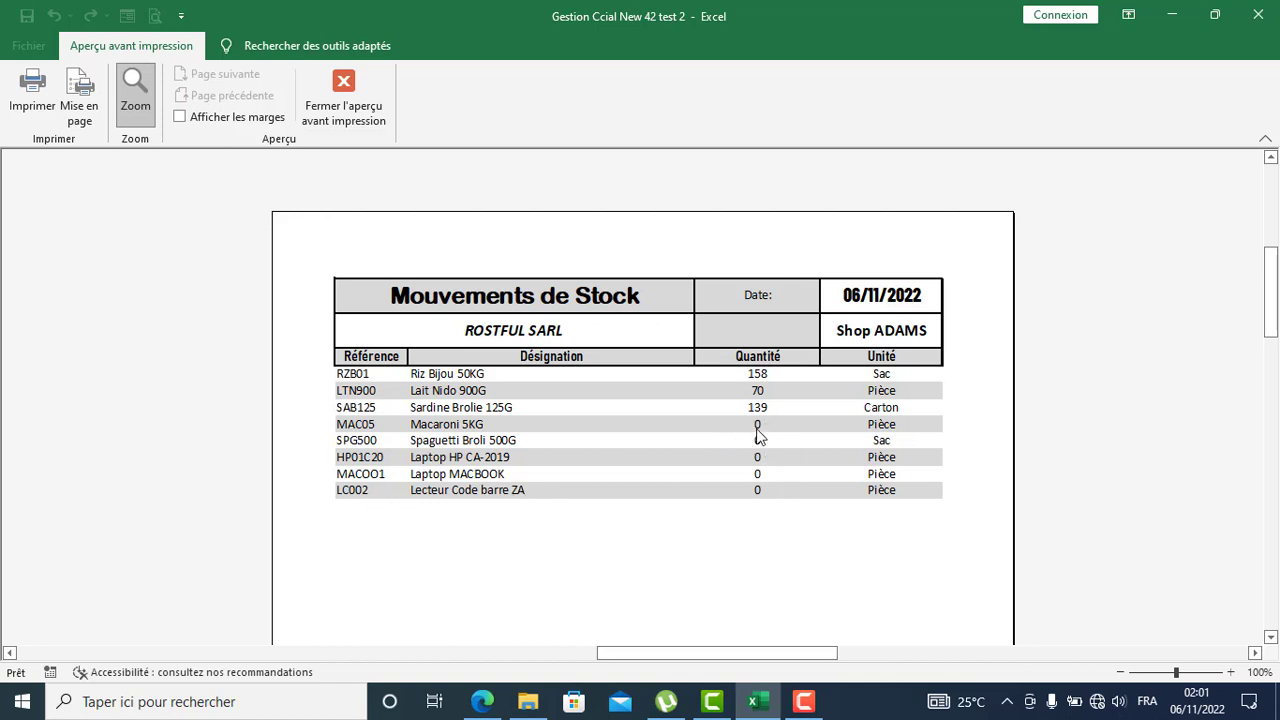
scroll(470, 411, "up", 2)
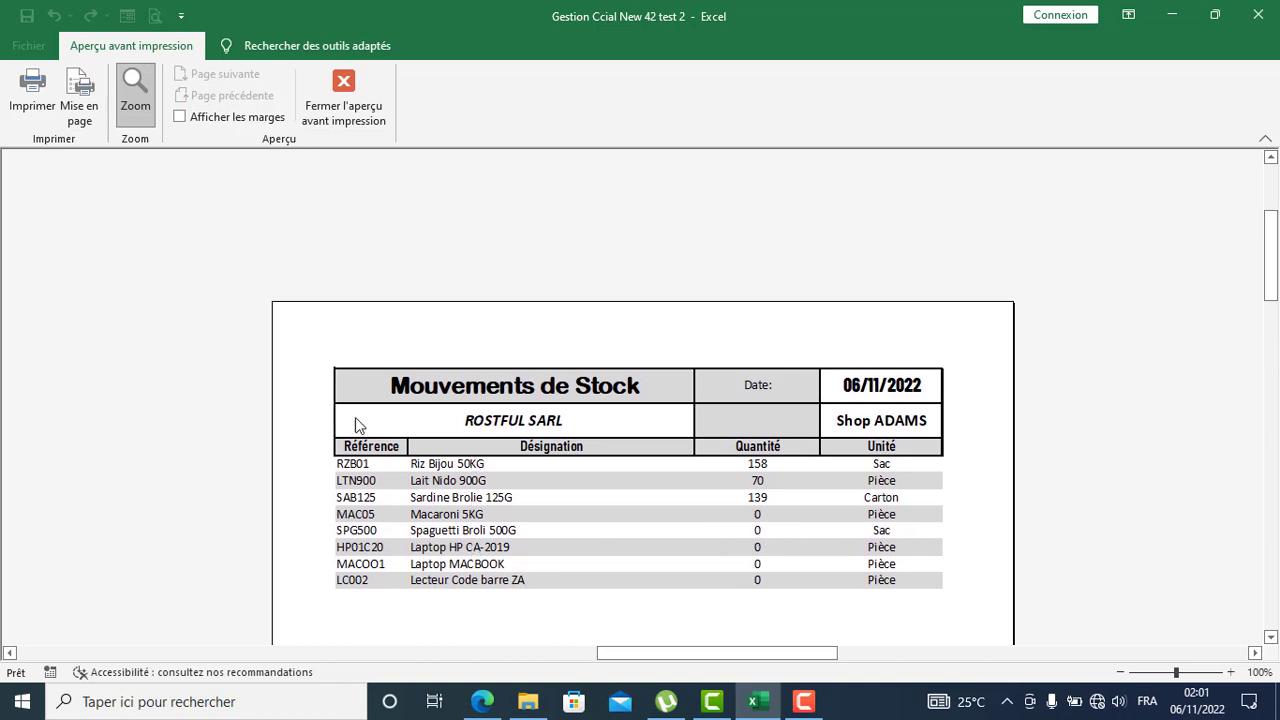
Step: Start printing, keep Imprimante PDF Sage v4.5 as the printer, then cancel the print
left_click(32, 95)
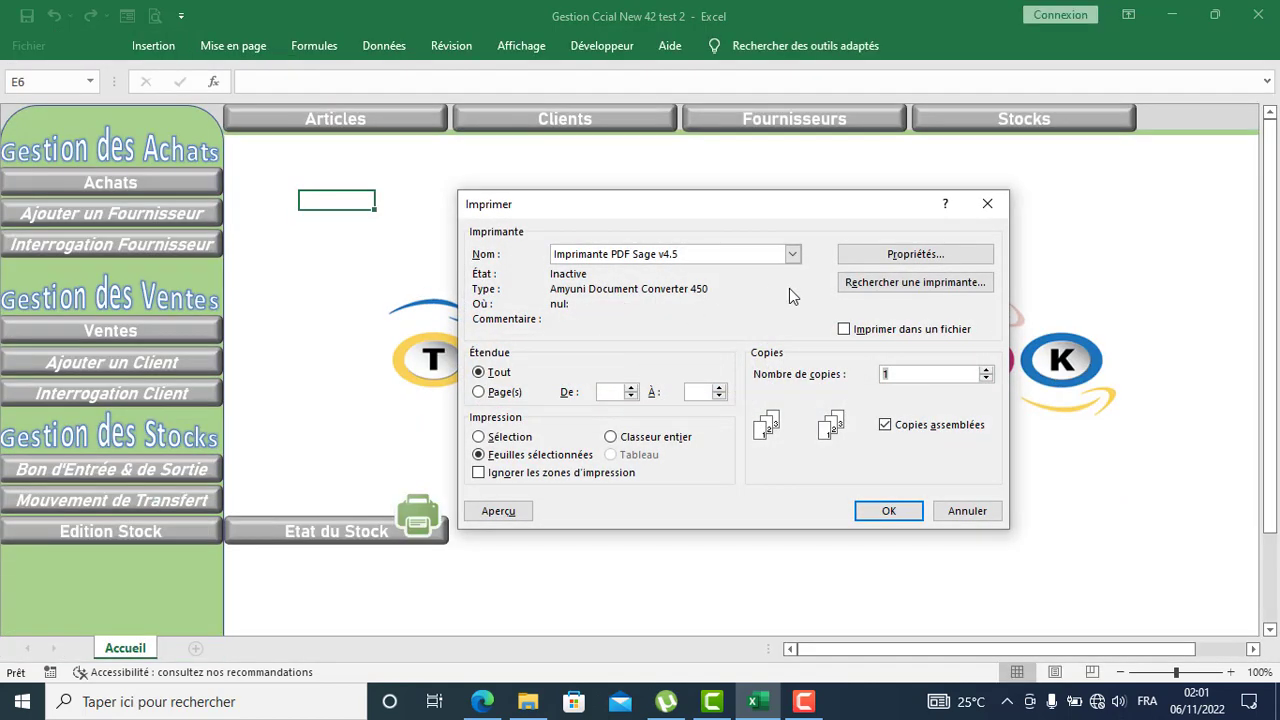
left_click(792, 256)
left_click(792, 256)
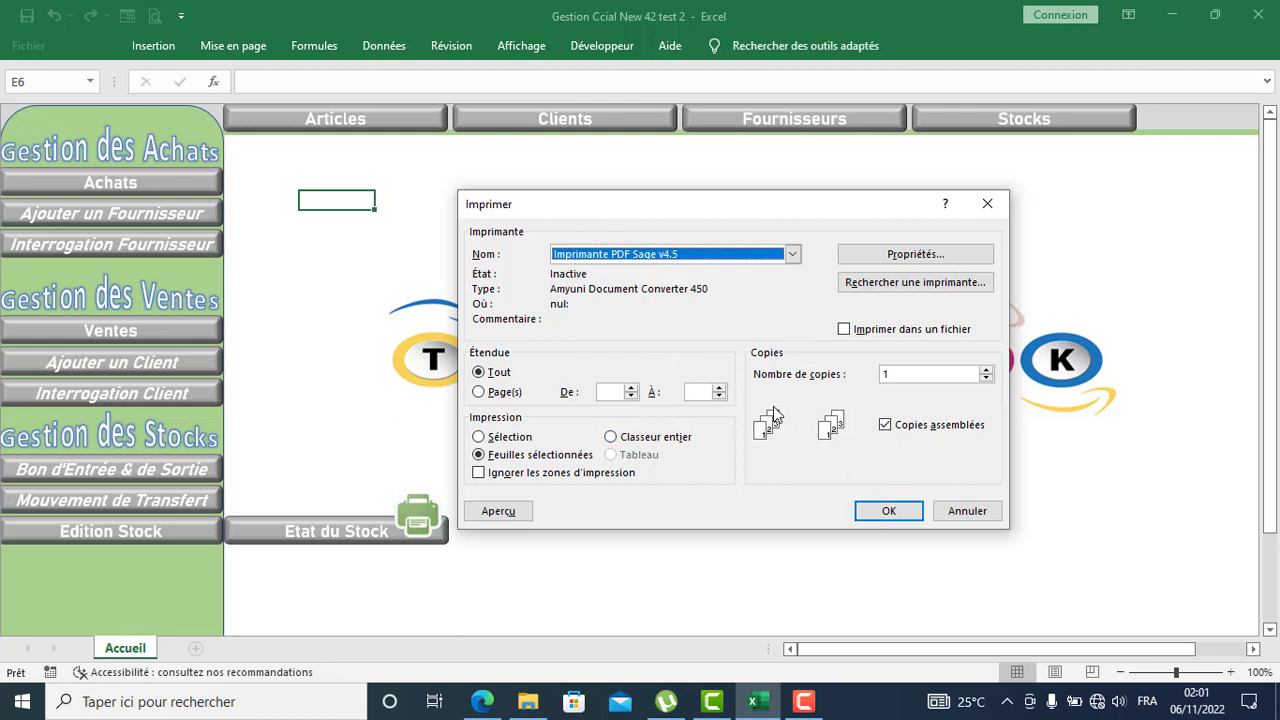
left_click(956, 512)
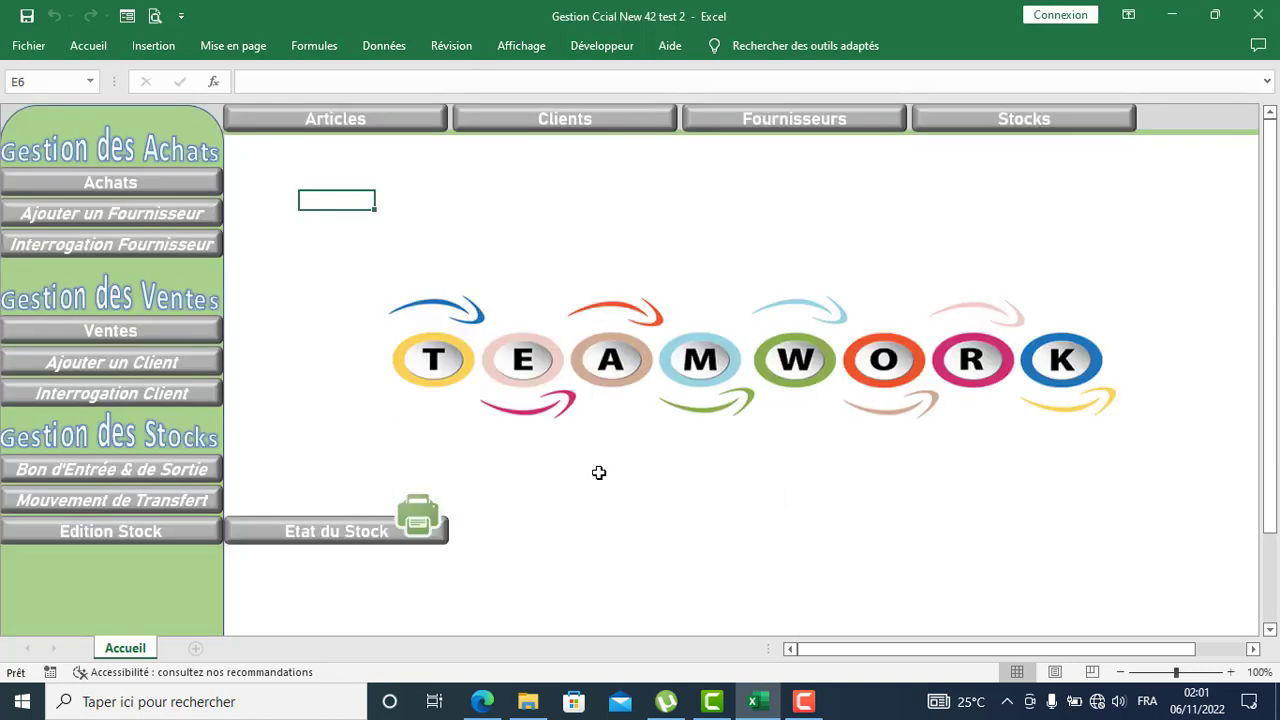
Step: Preview the Mag Light Mouvements de Stock report, with every quantity at 0, then close the preview
left_click(292, 427)
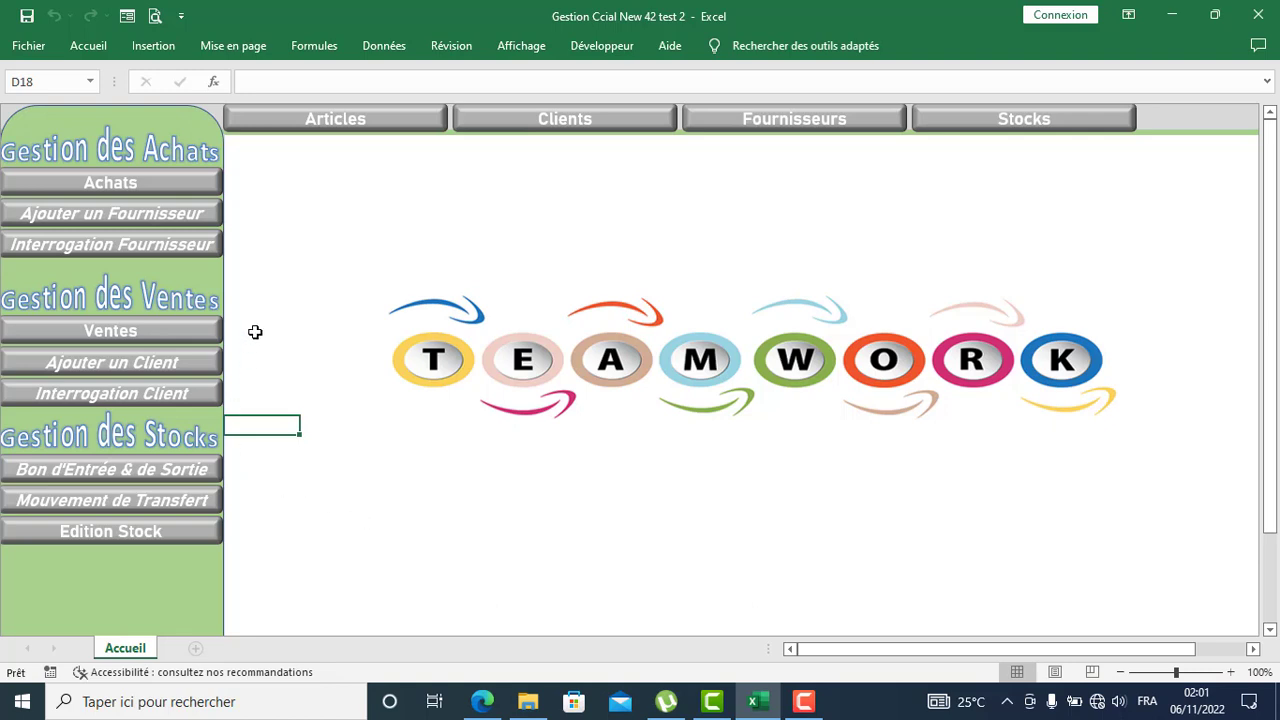
left_click(145, 543)
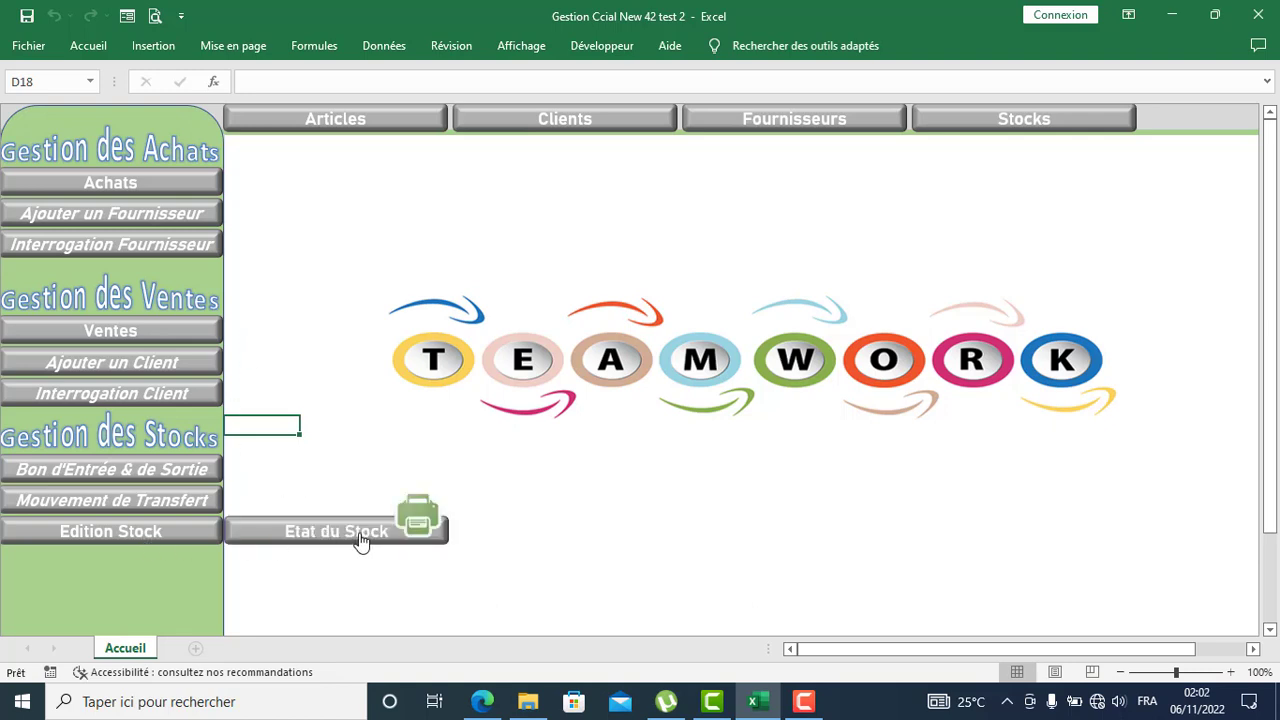
left_click(416, 538)
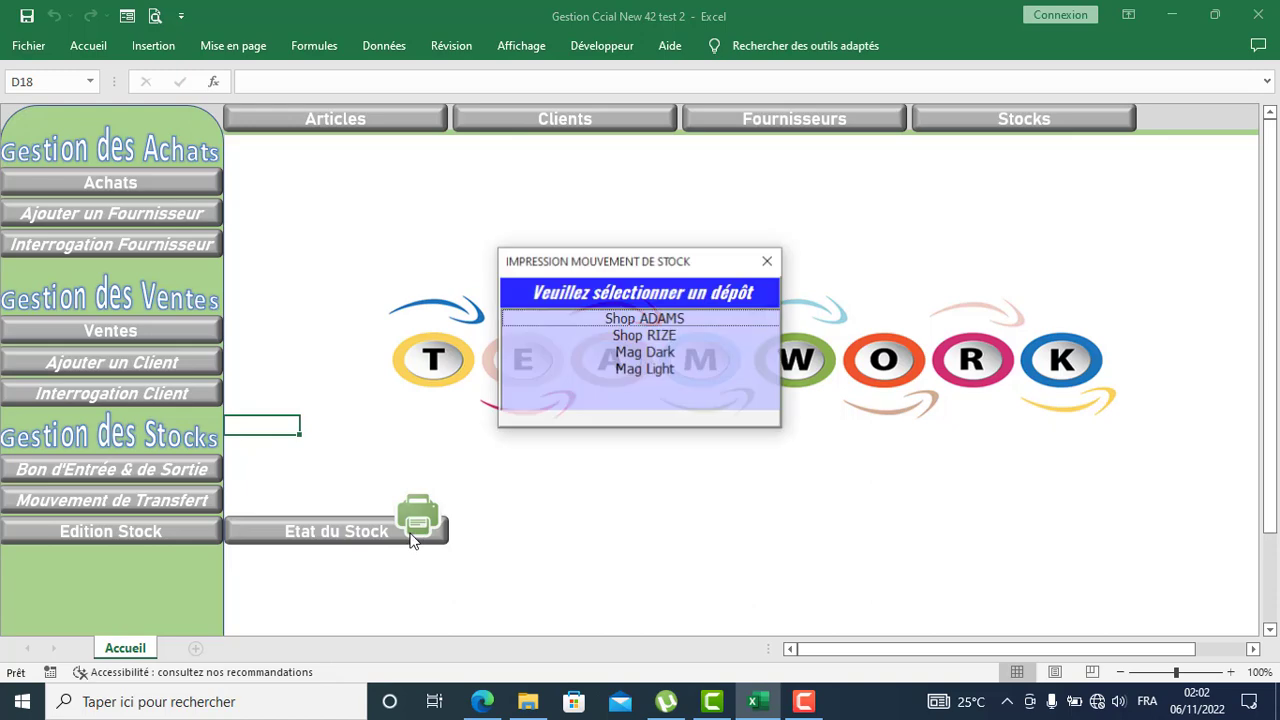
left_click(642, 369)
double_click(651, 371)
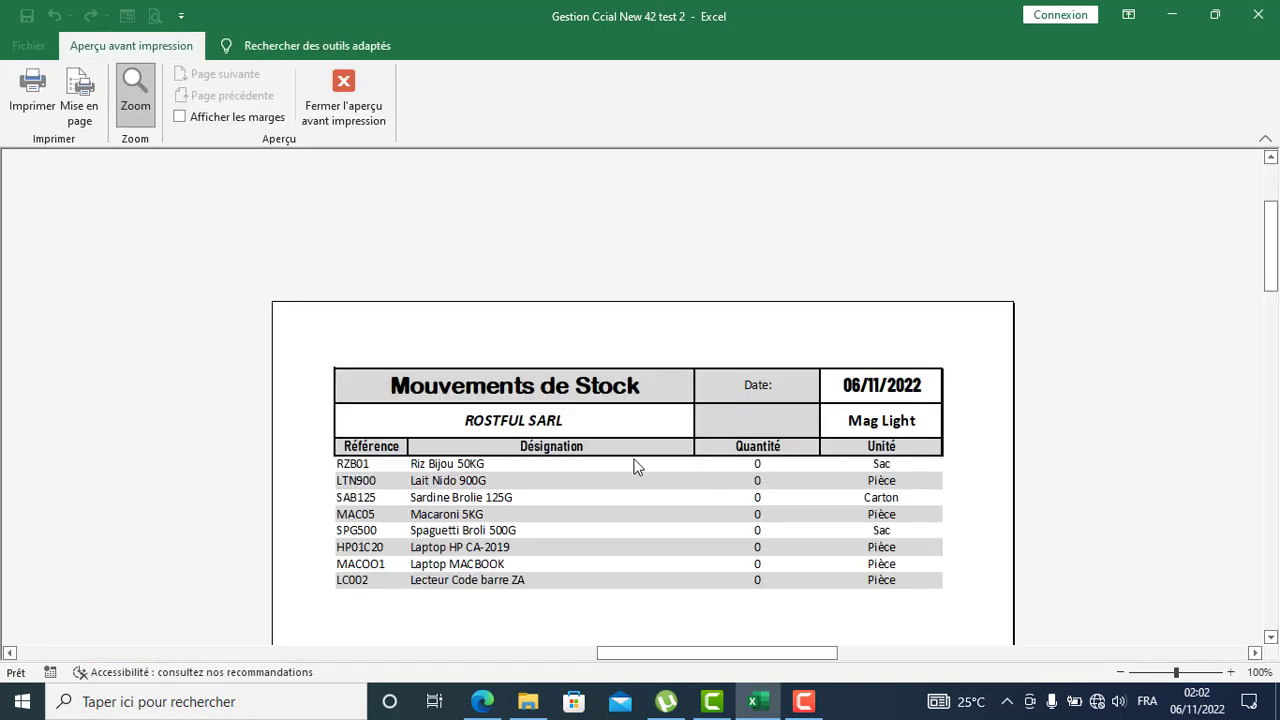
scroll(634, 460, "down", 3)
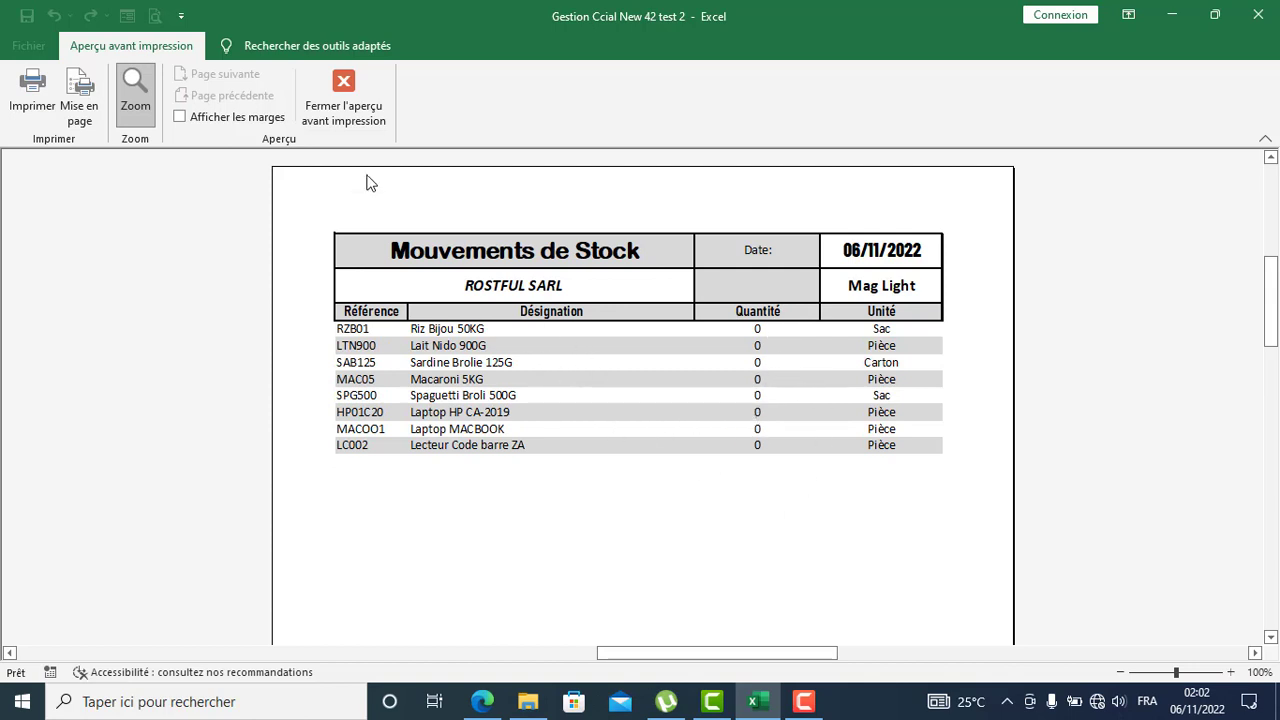
left_click(346, 99)
left_click(479, 213)
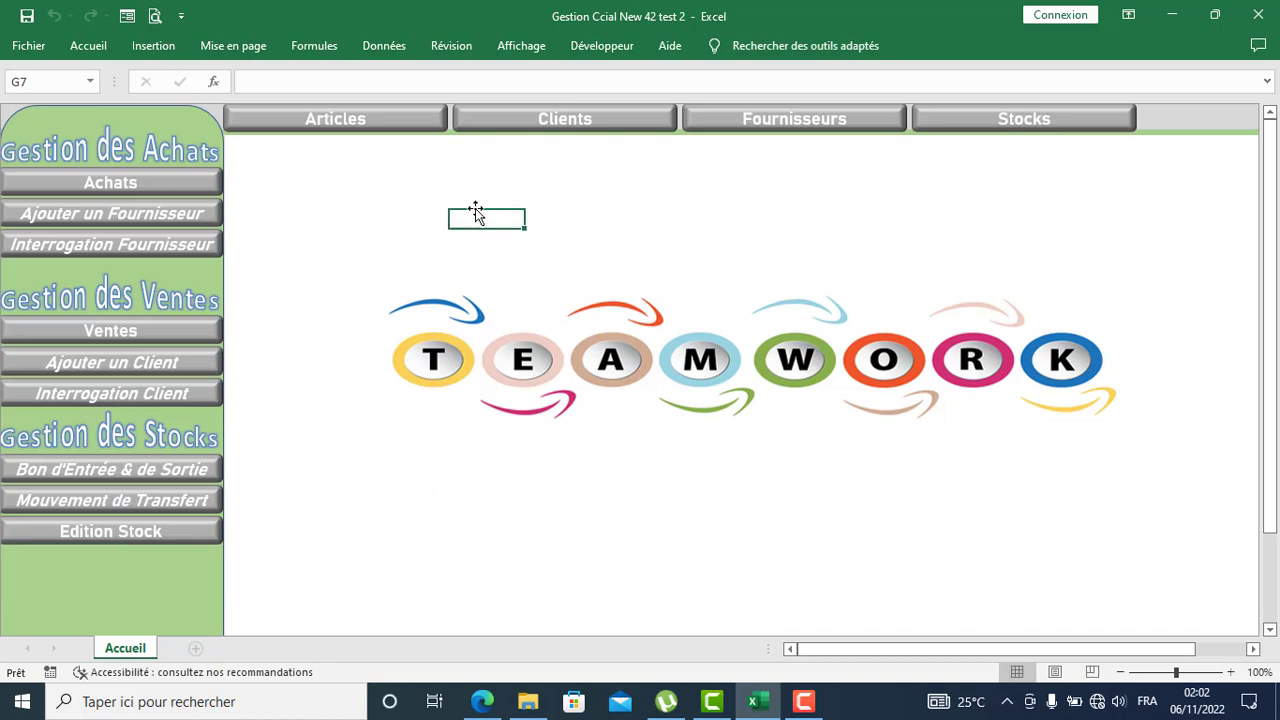
Step: Start a purchase invoice from Le Paysan SARL into the Mag Light depot and enter its date
left_click(100, 184)
left_click(330, 186)
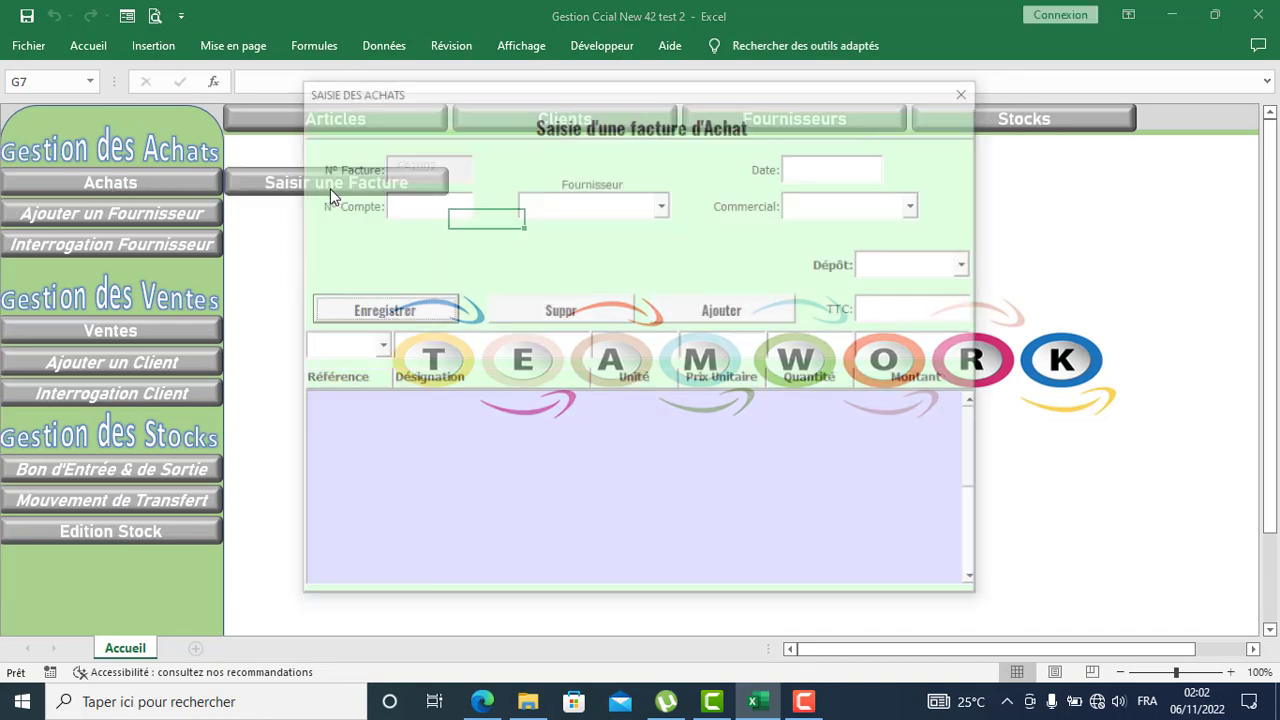
left_click(662, 206)
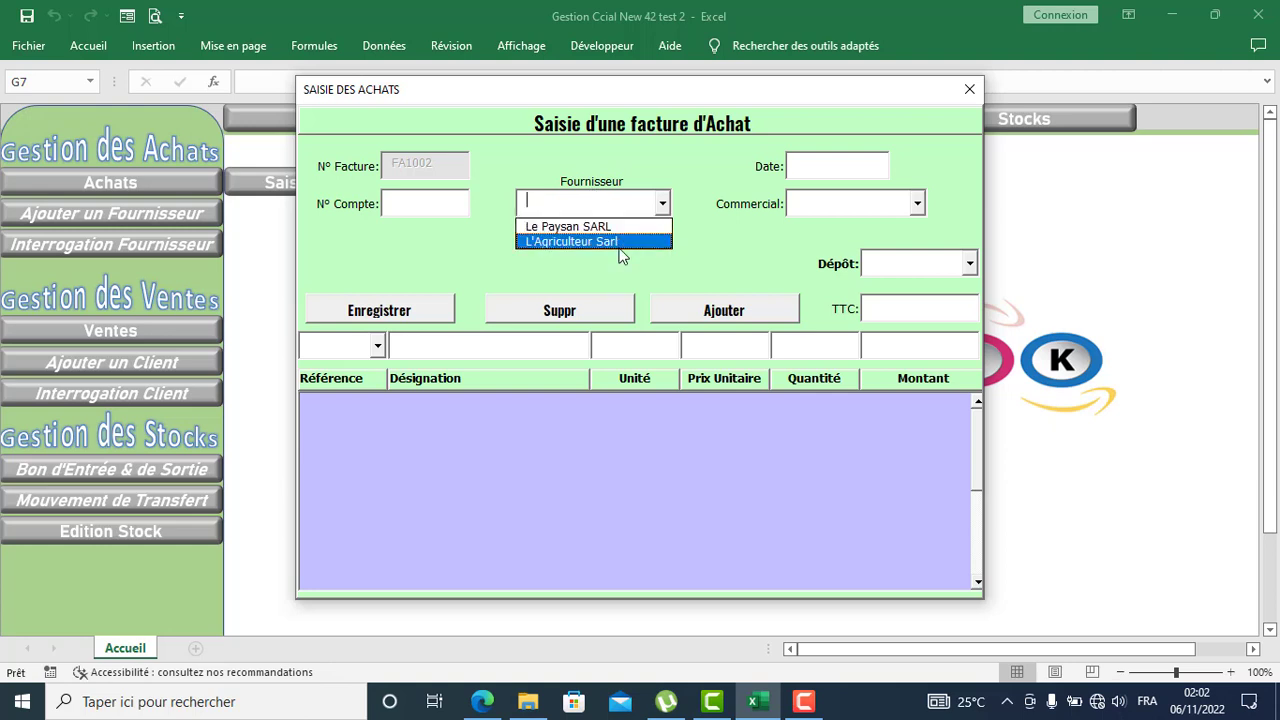
left_click(612, 227)
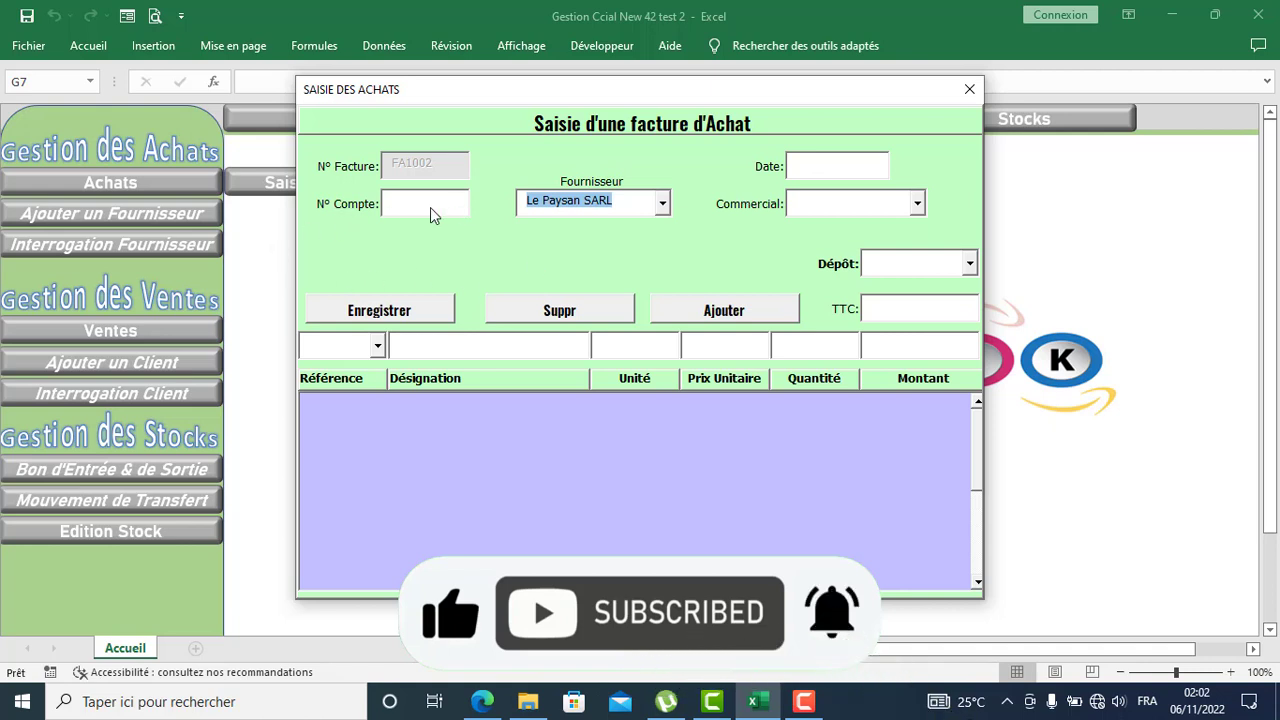
left_click(822, 167)
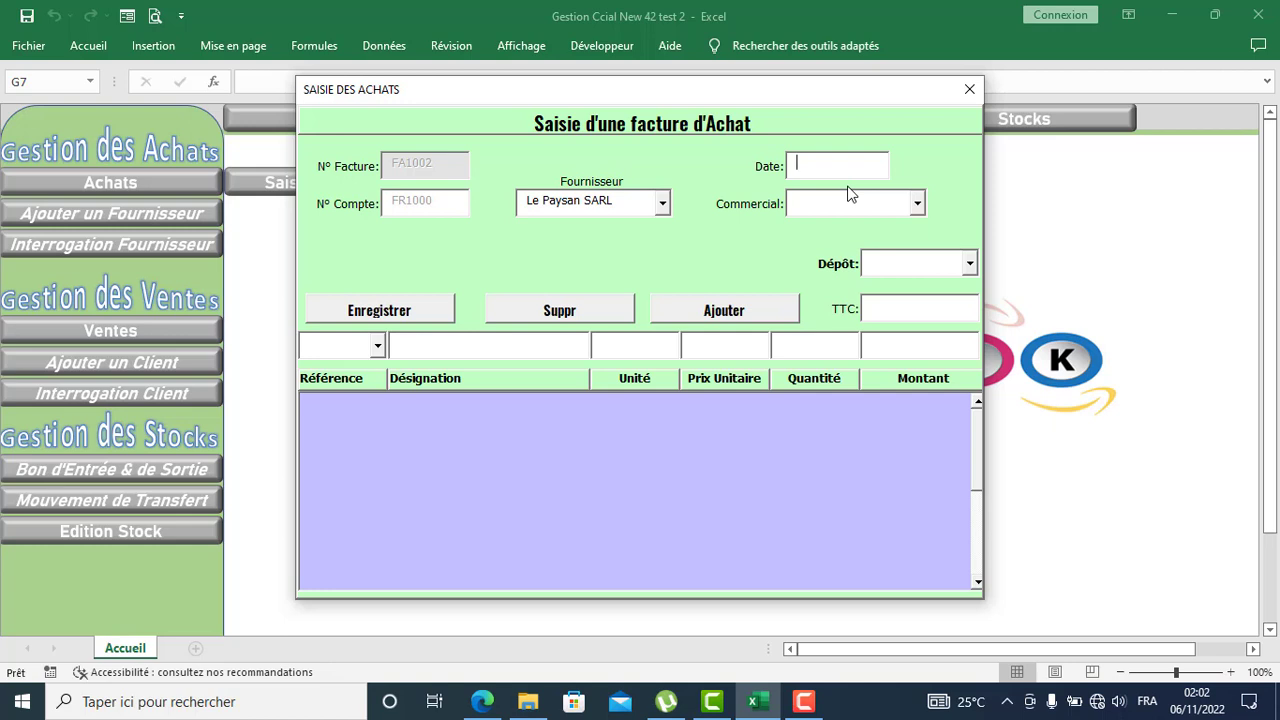
type("10/10/2022")
left_click(969, 264)
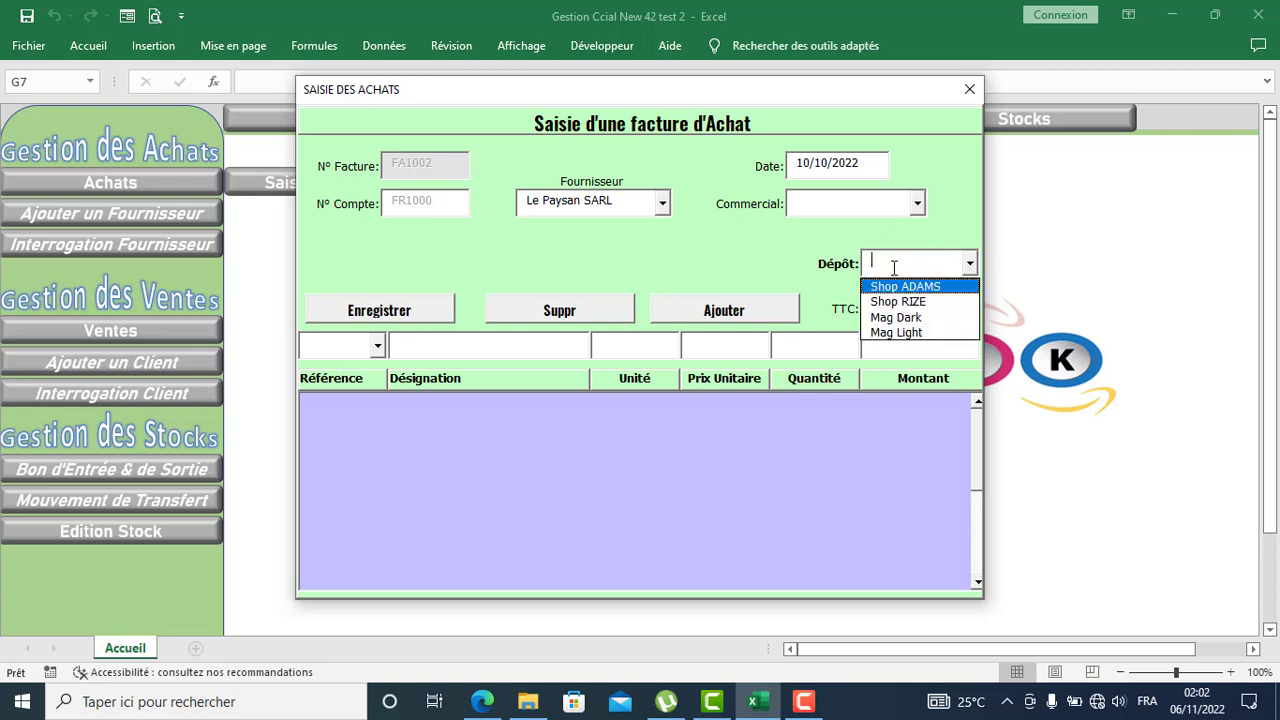
left_click(914, 334)
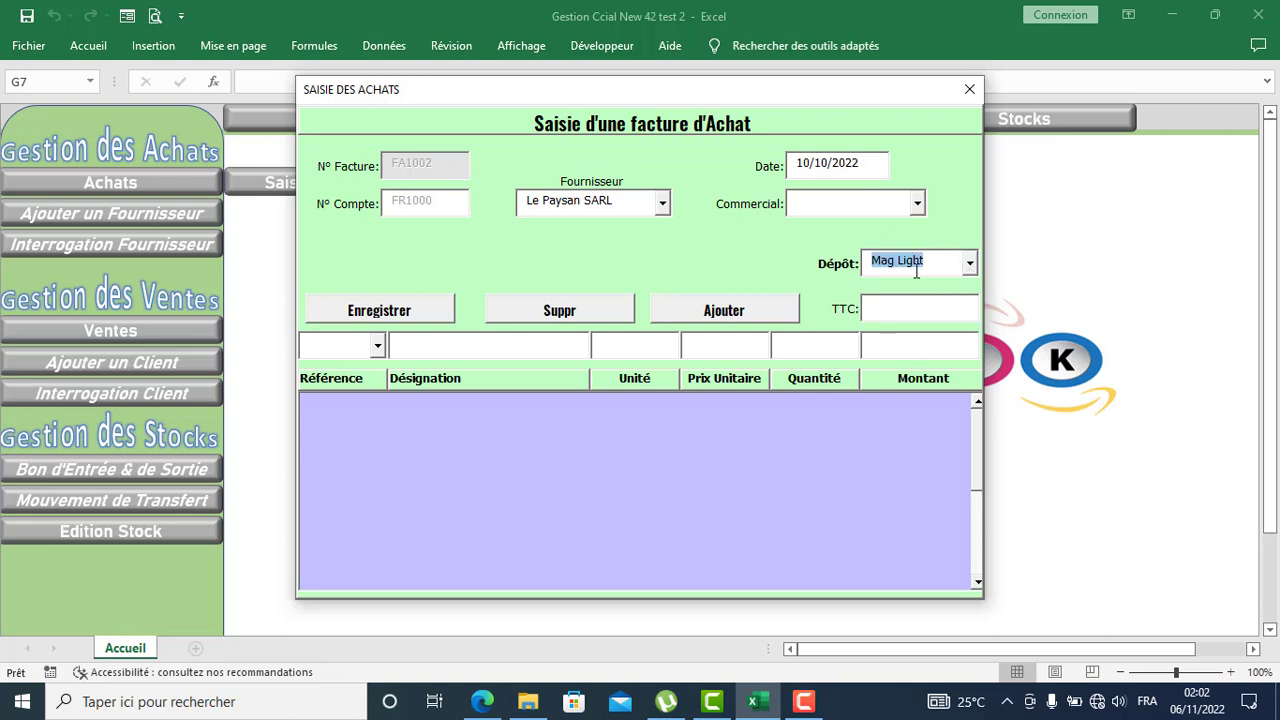
Step: Add 20 Riz Bijou 50KG (RZB01) at 42000 each, bringing the TTC to 1001 700
left_click(377, 346)
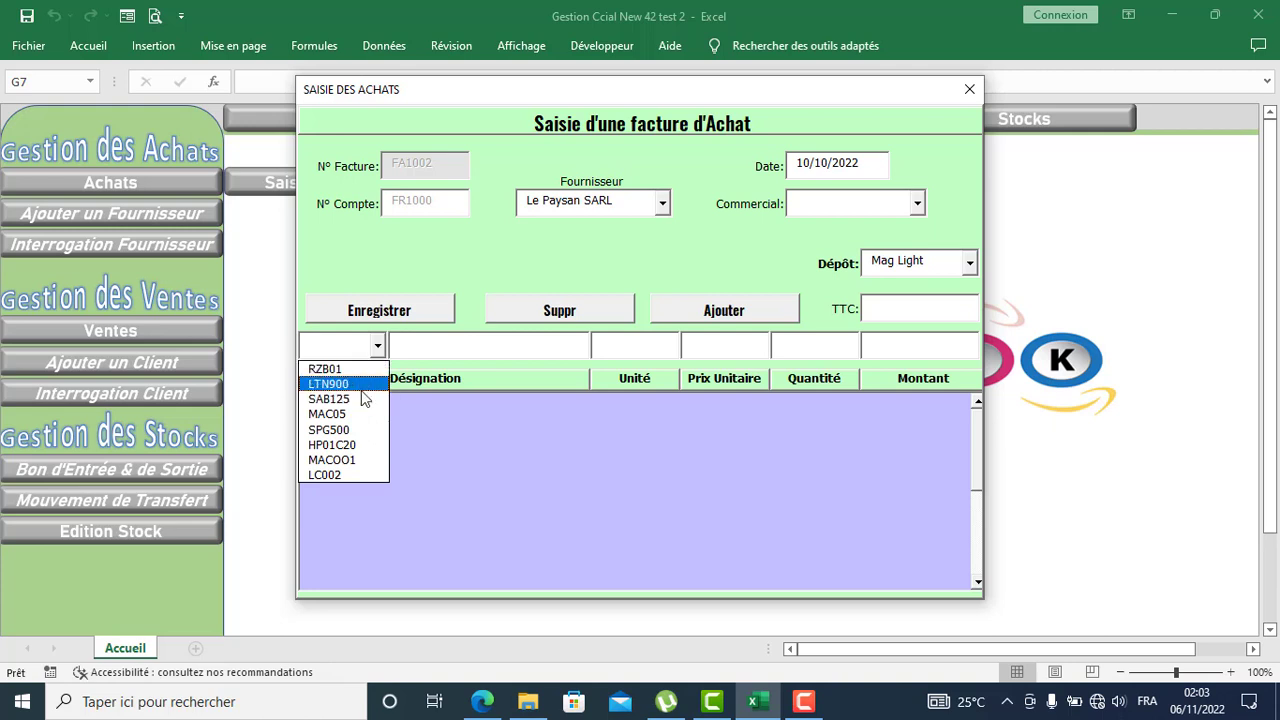
left_click(350, 369)
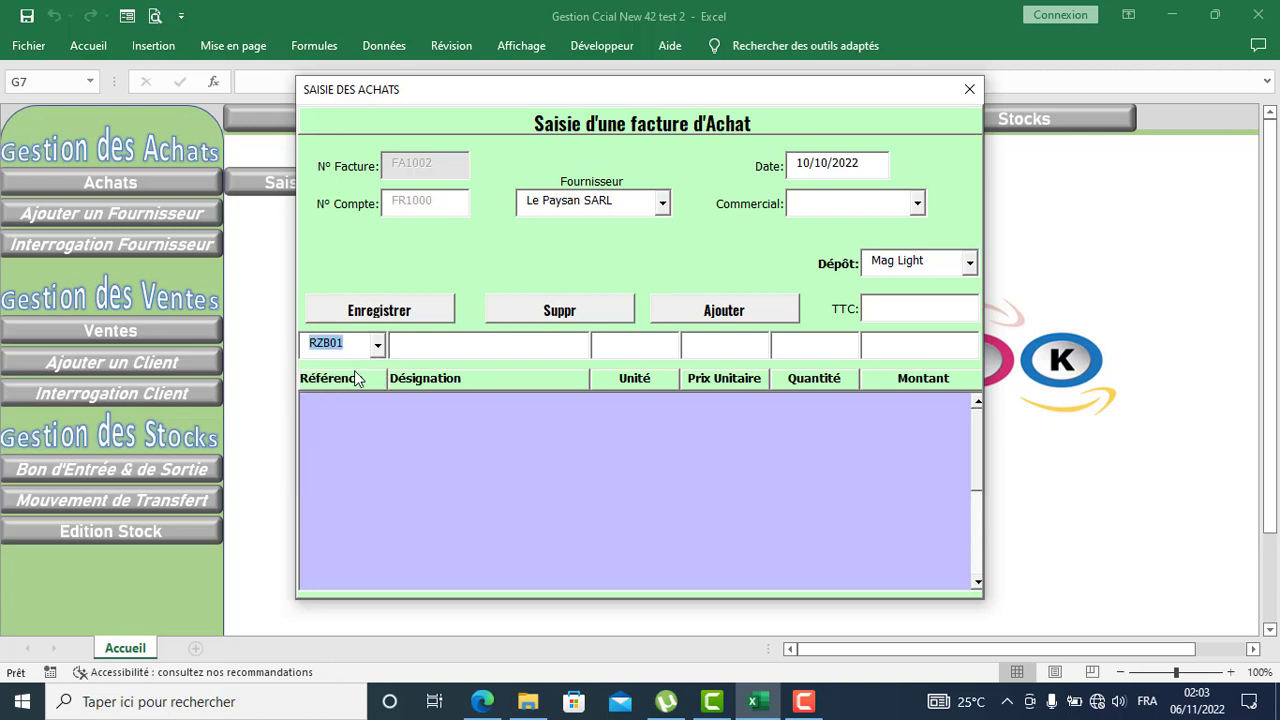
left_click(743, 344)
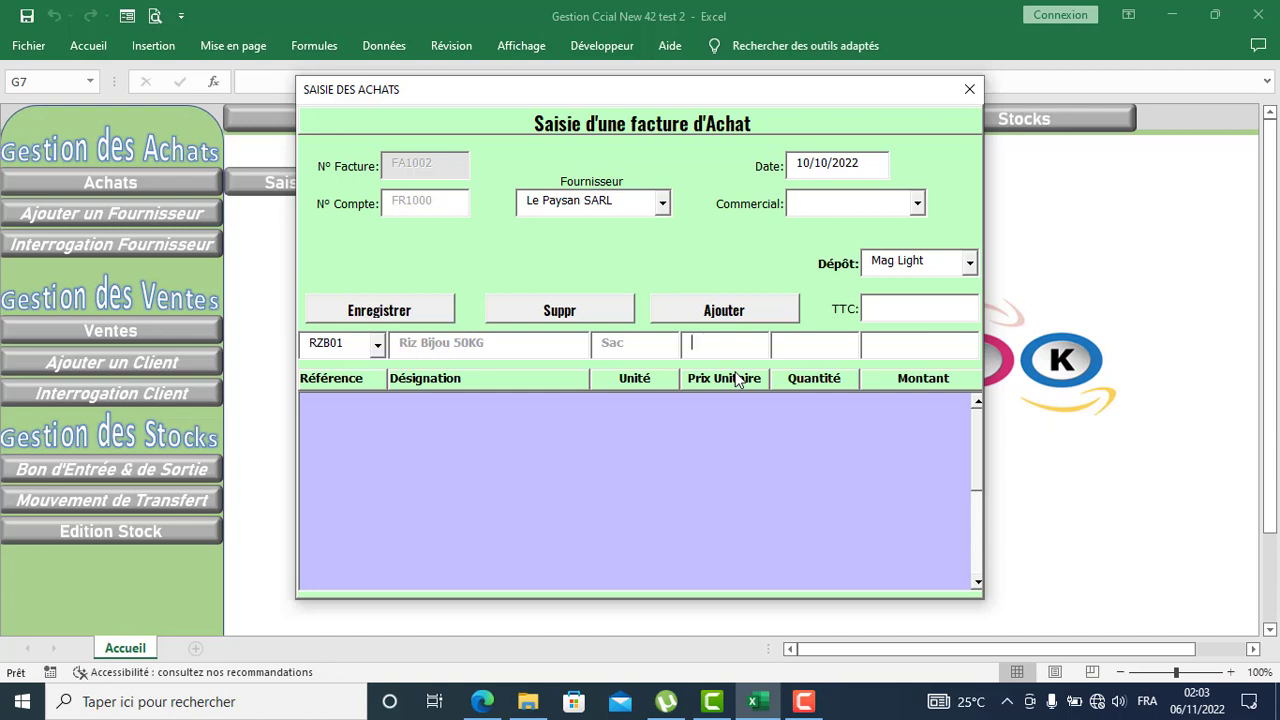
type("42000")
left_click(802, 344)
left_click(746, 313)
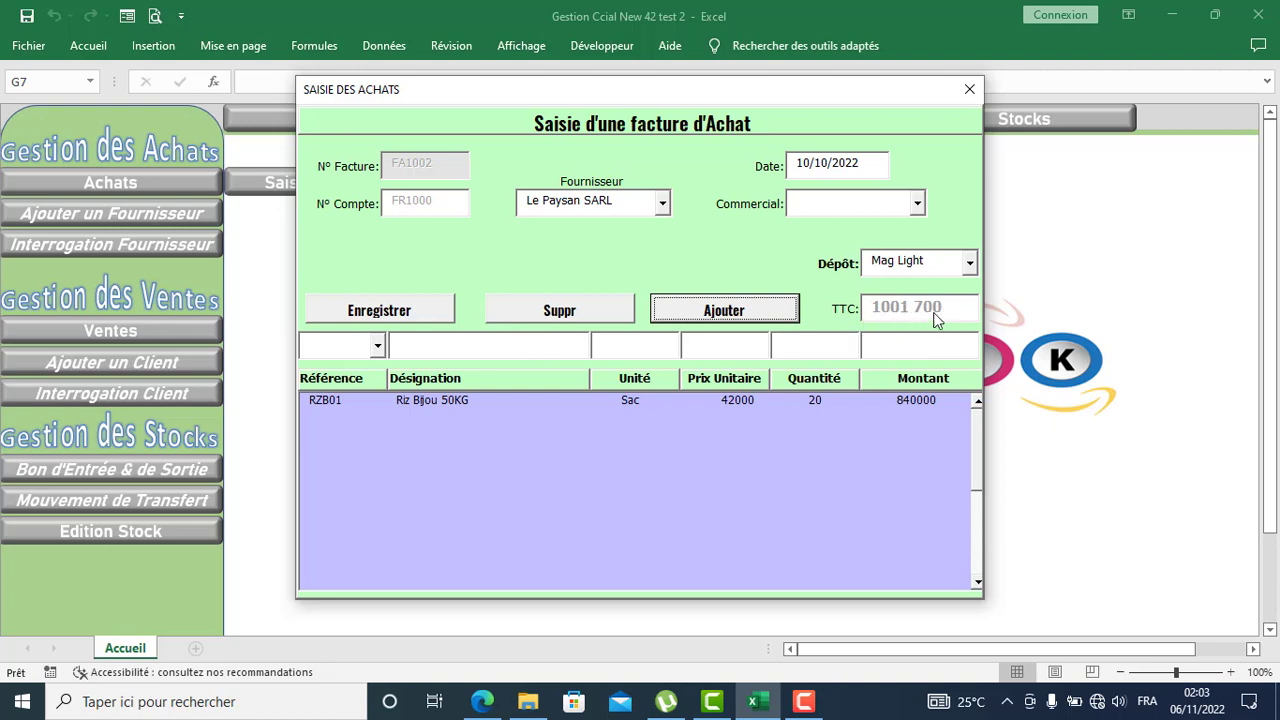
left_click(378, 347)
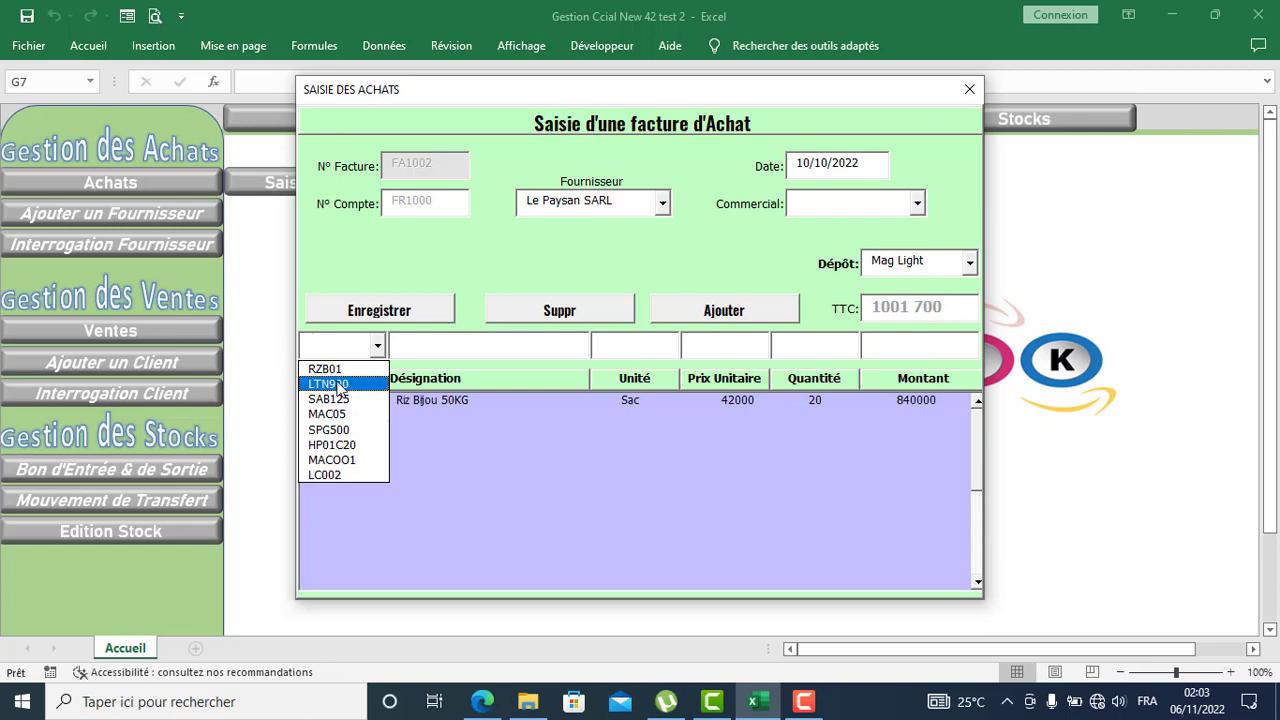
Step: Add 2 Laptop HP CA-2019 (HP01C20) at 400000, save invoice FA1002 at TTC 1955 700, and close the form
left_click(342, 446)
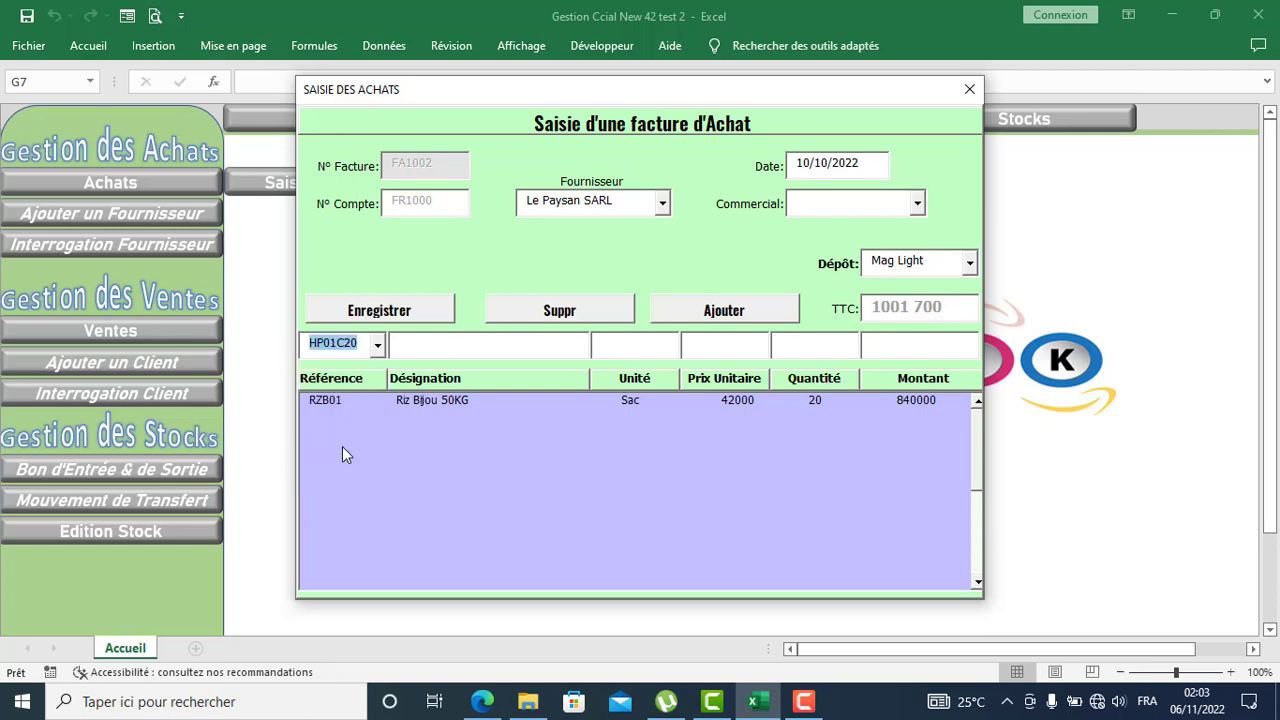
left_click(725, 346)
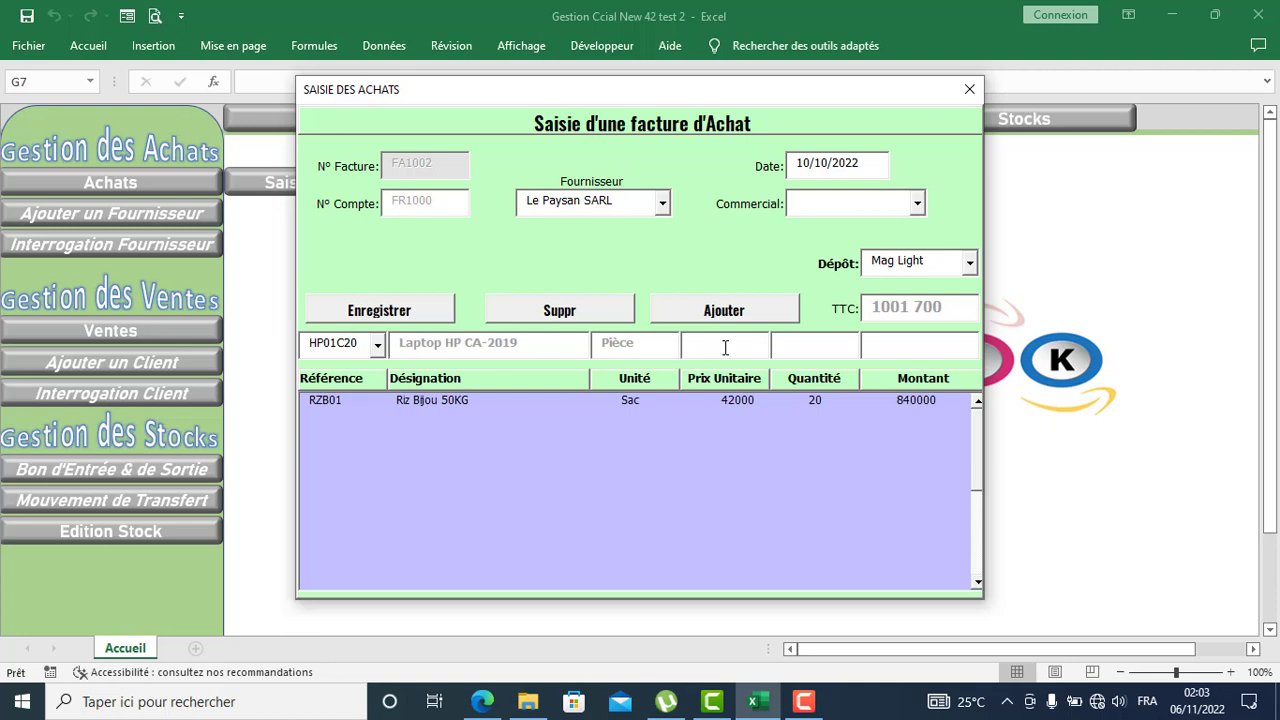
type("400000")
left_click(740, 312)
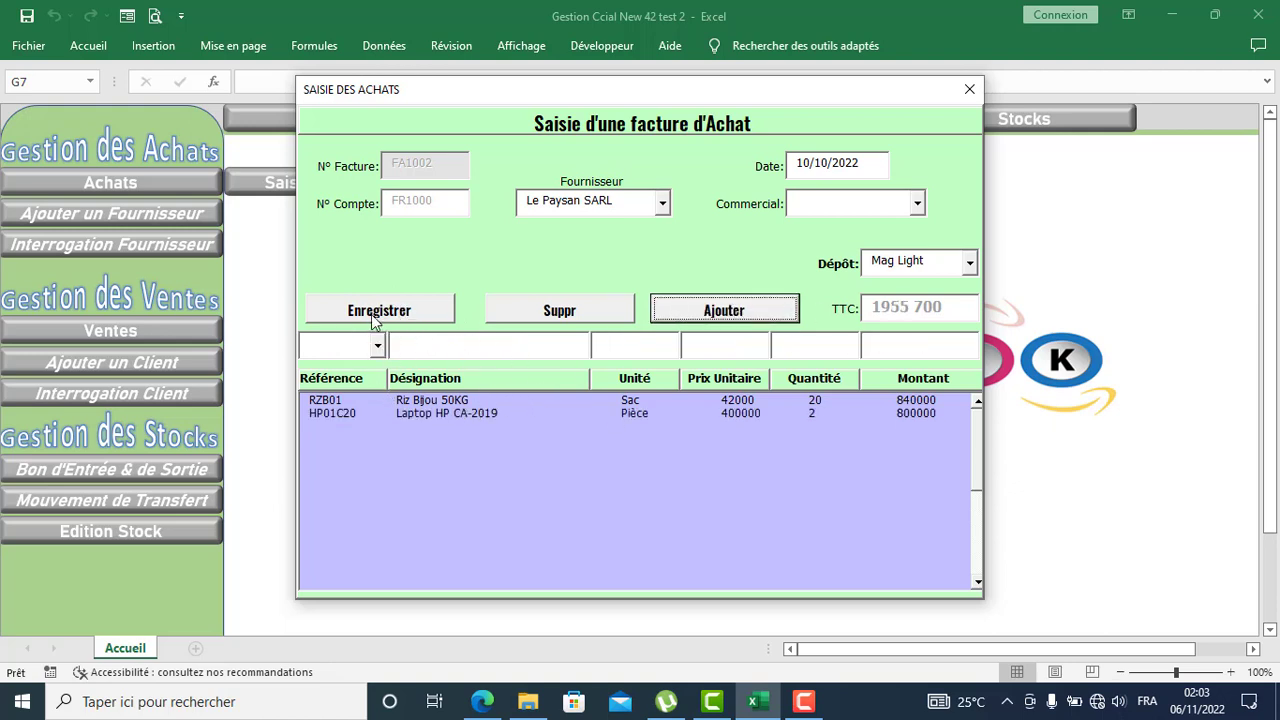
left_click(400, 312)
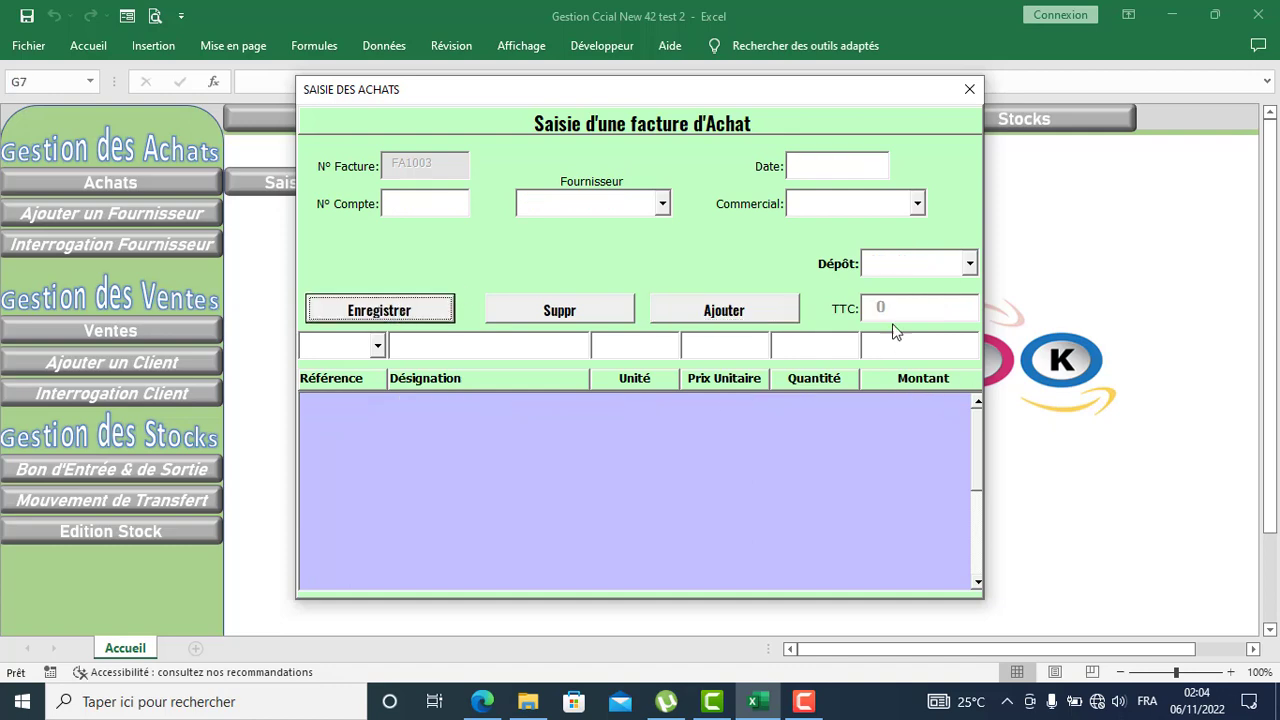
left_click(970, 90)
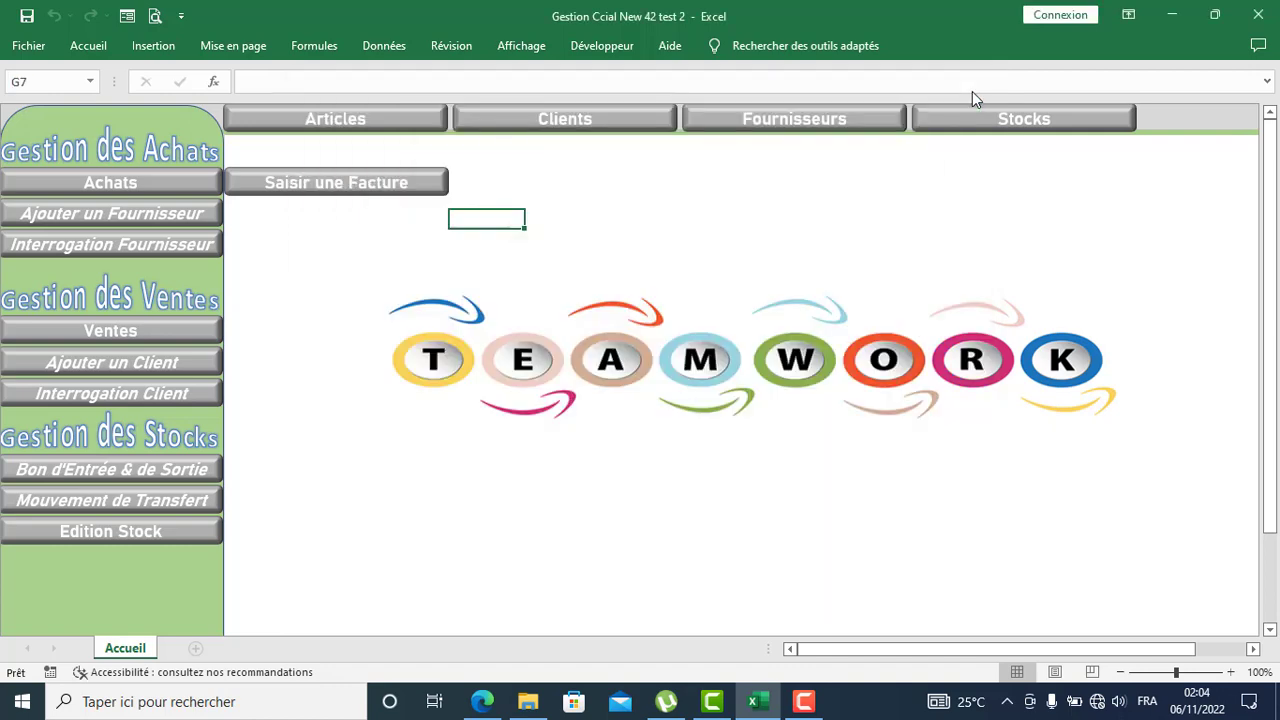
left_click(292, 534)
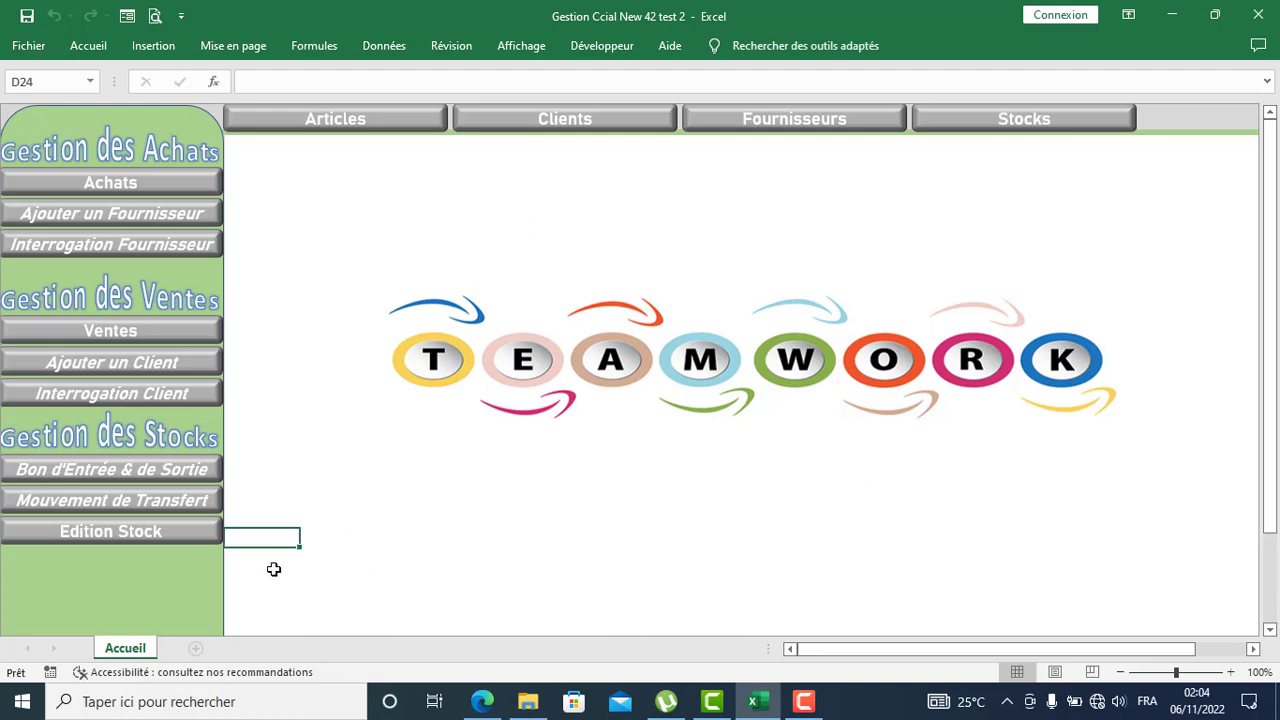
left_click(191, 535)
left_click(326, 540)
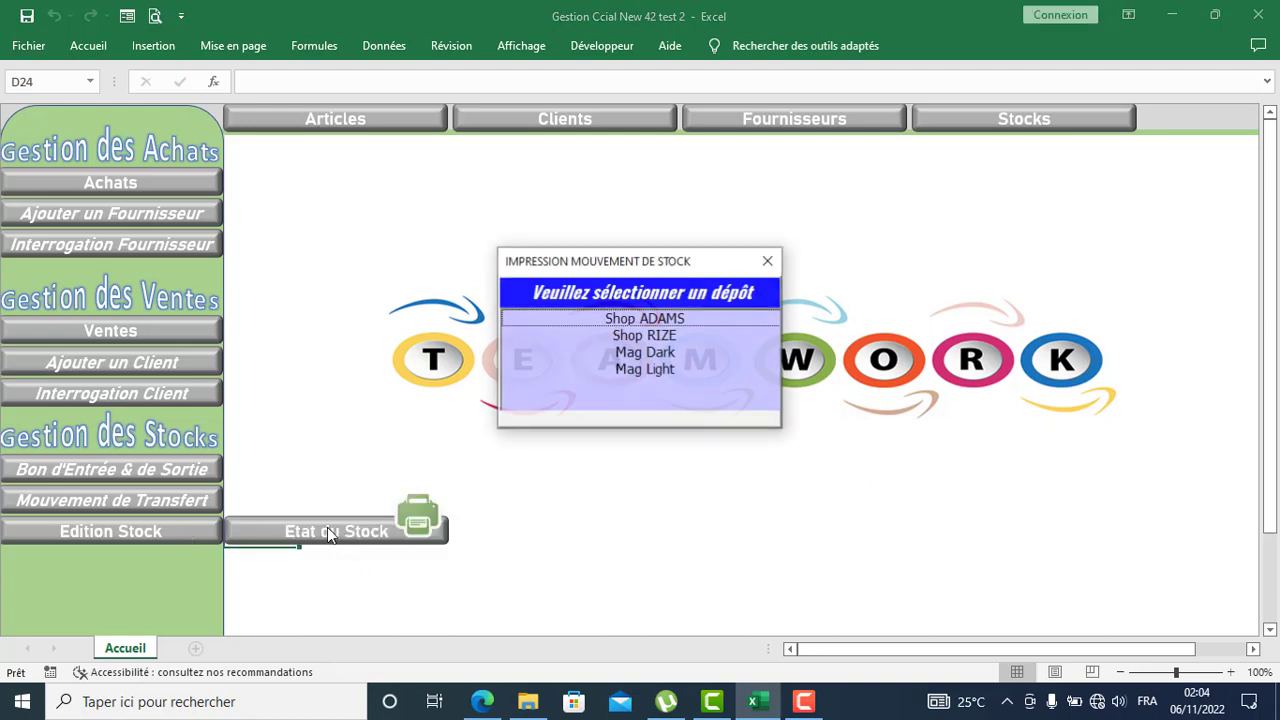
left_click(648, 370)
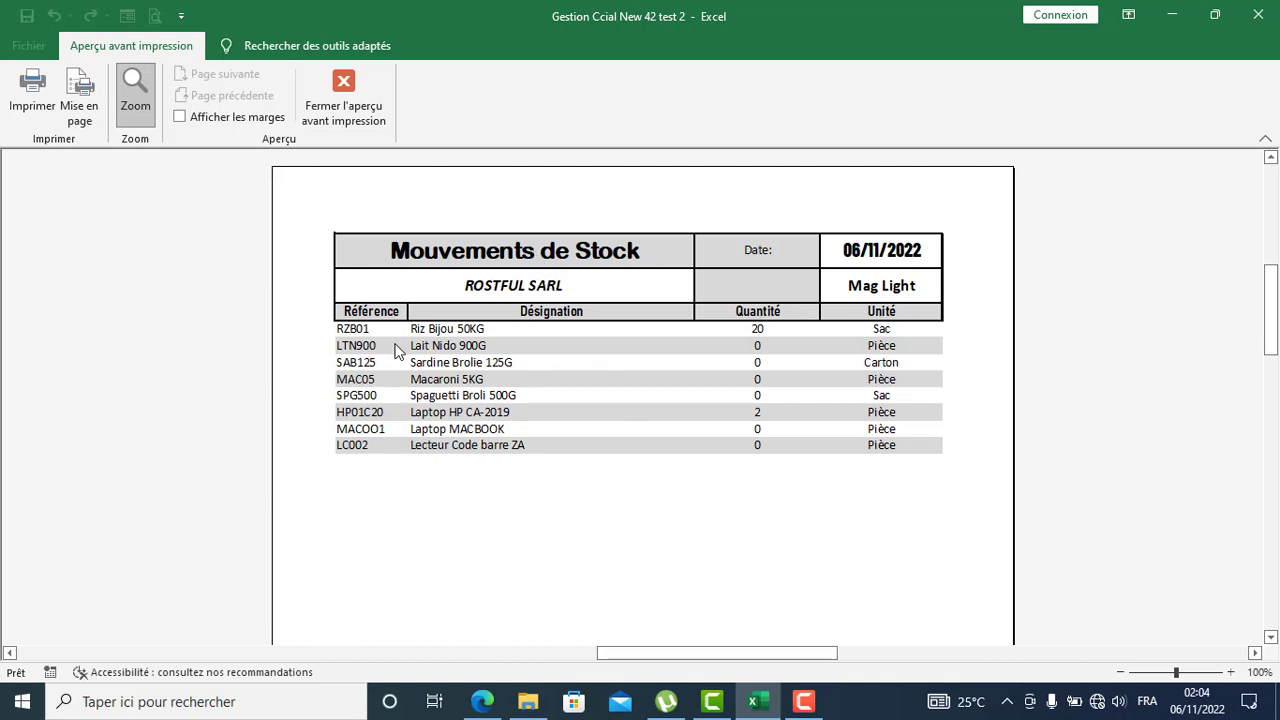
left_click(352, 100)
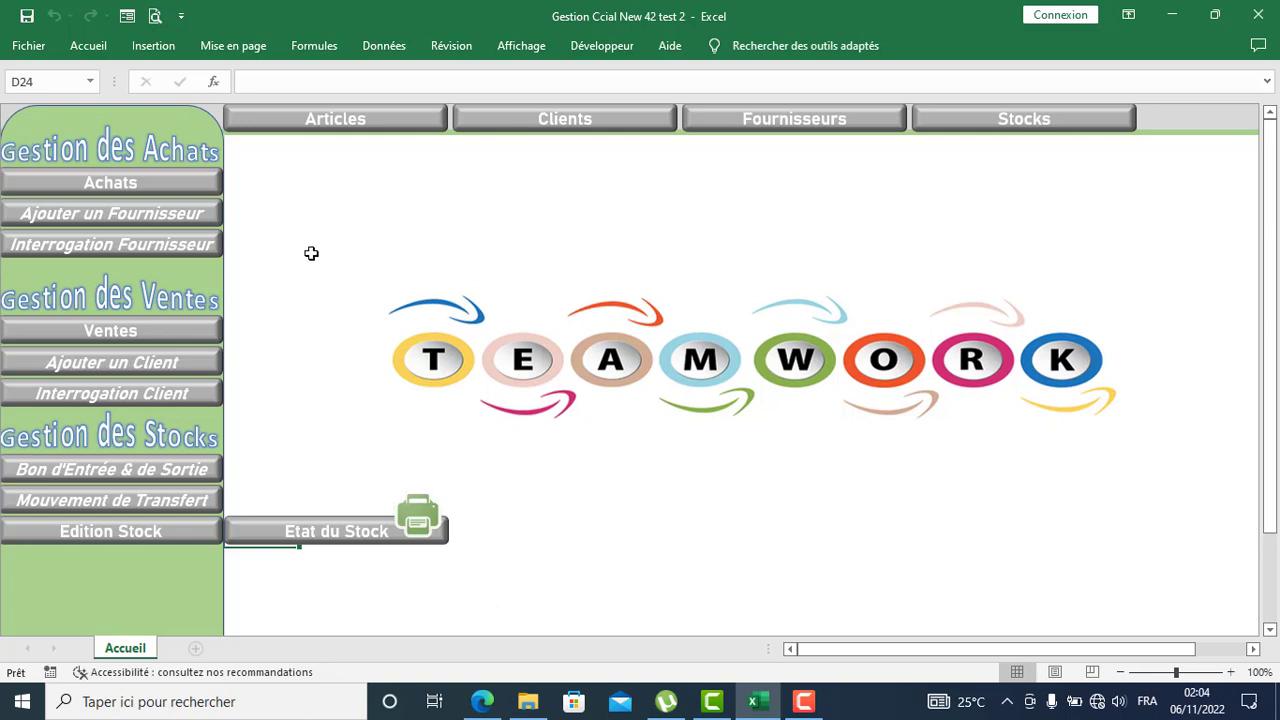
left_click(314, 219)
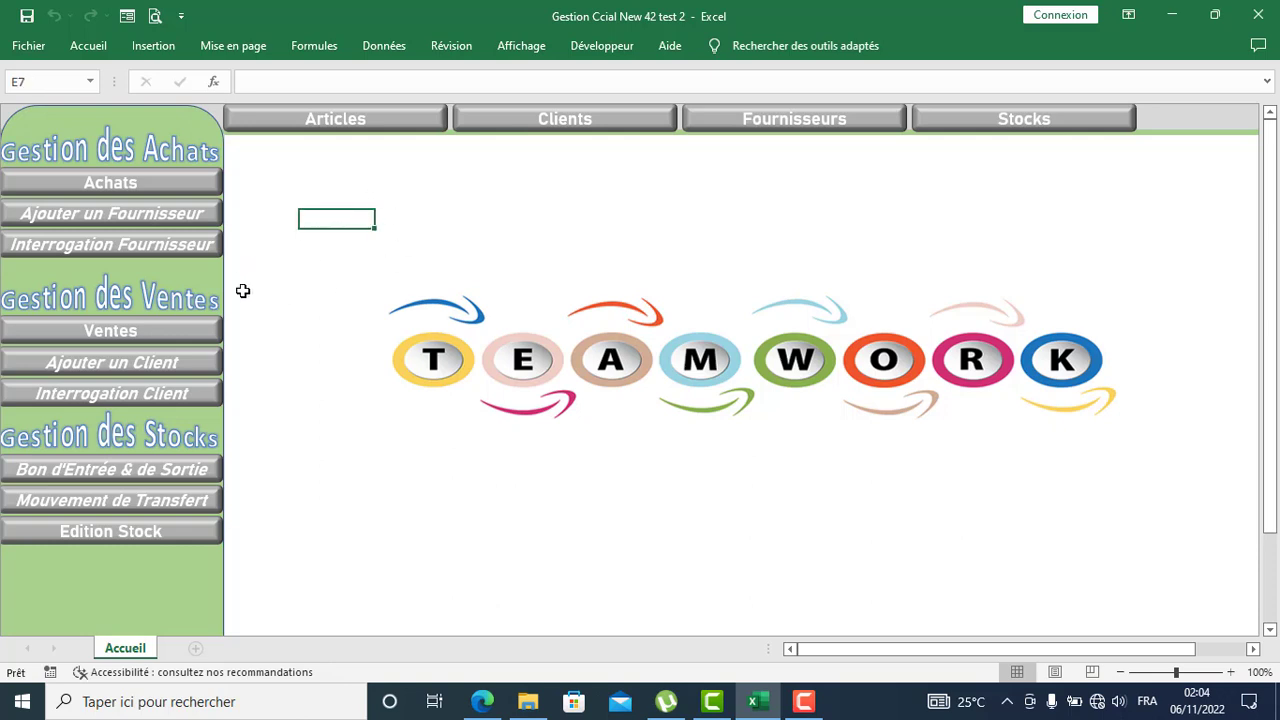
left_click(180, 532)
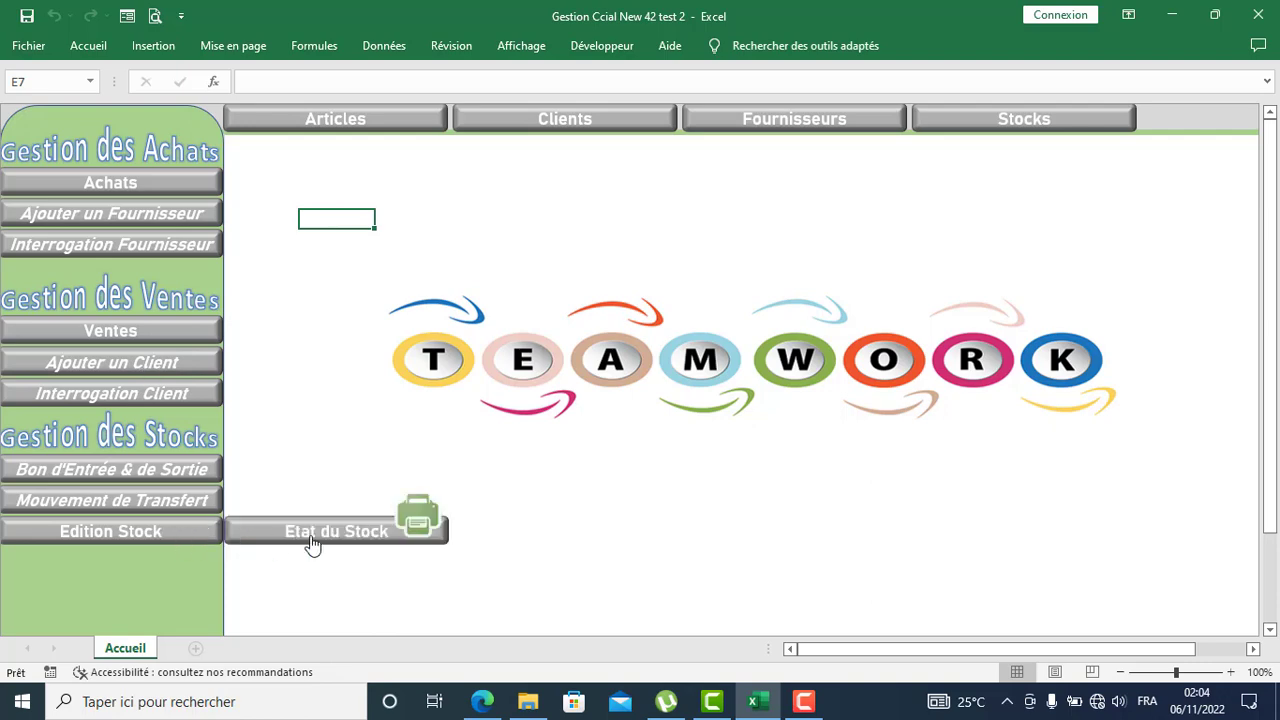
left_click(318, 538)
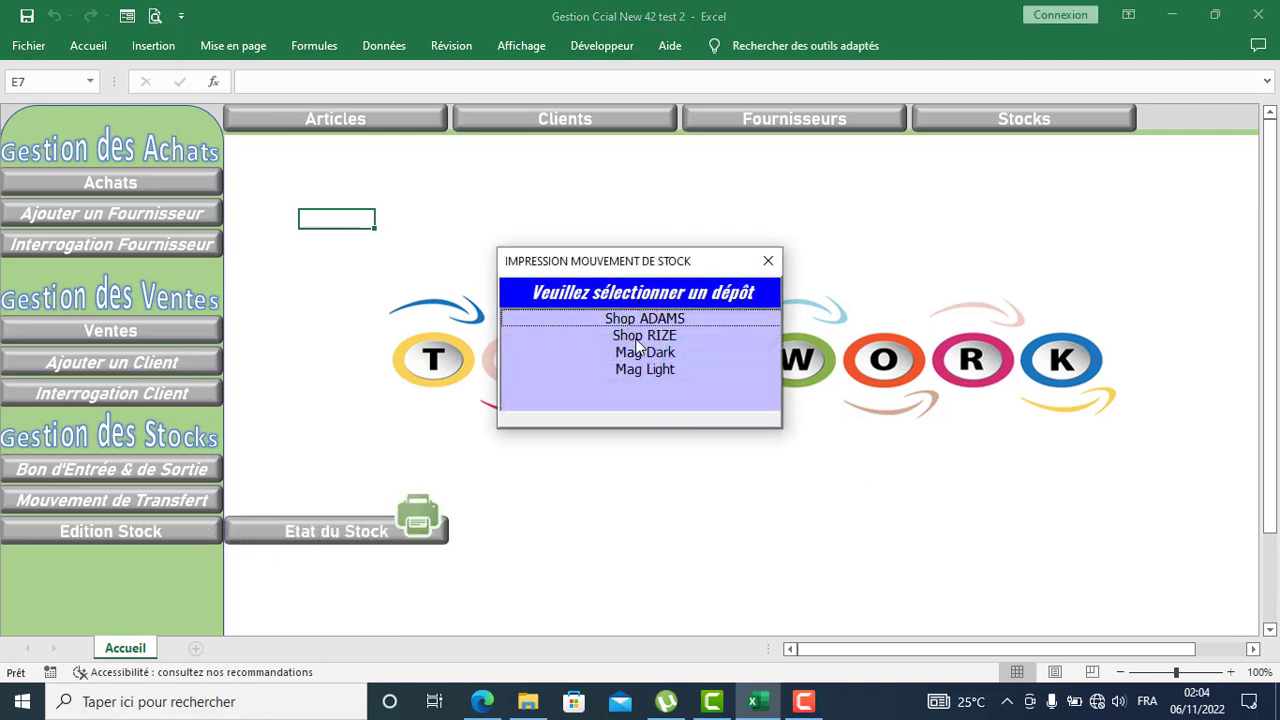
left_click(640, 341)
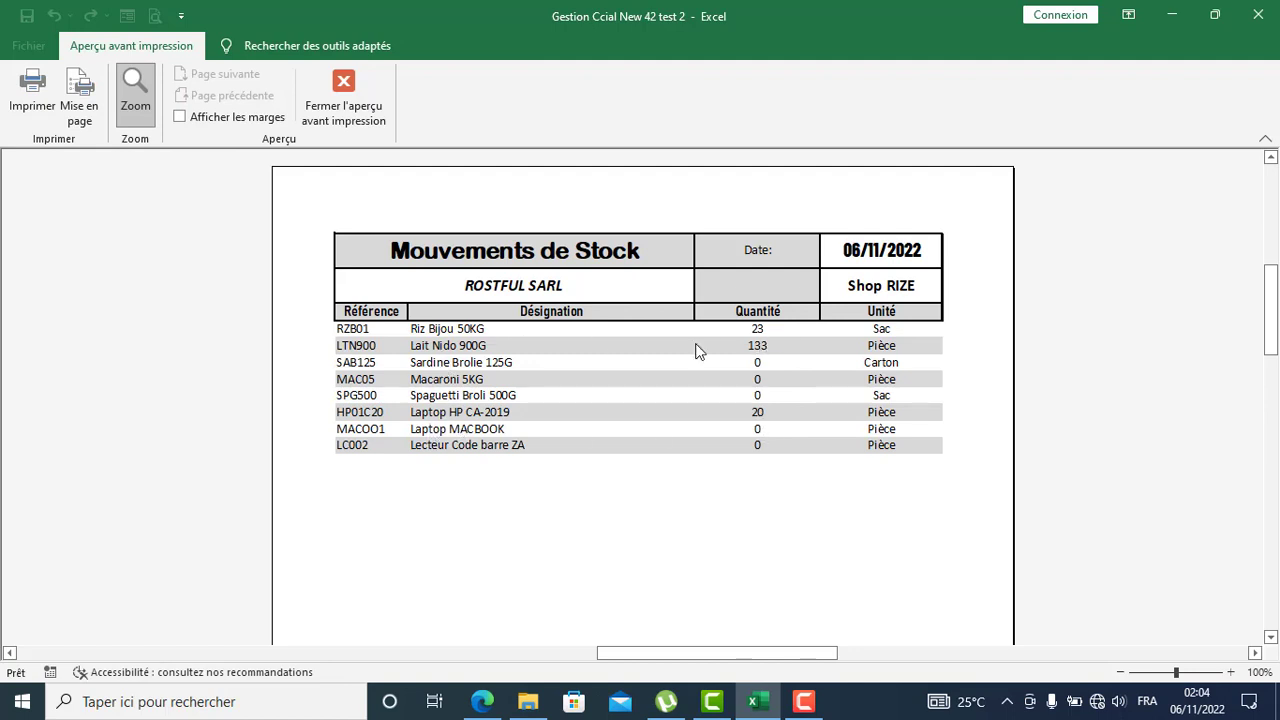
left_click(356, 88)
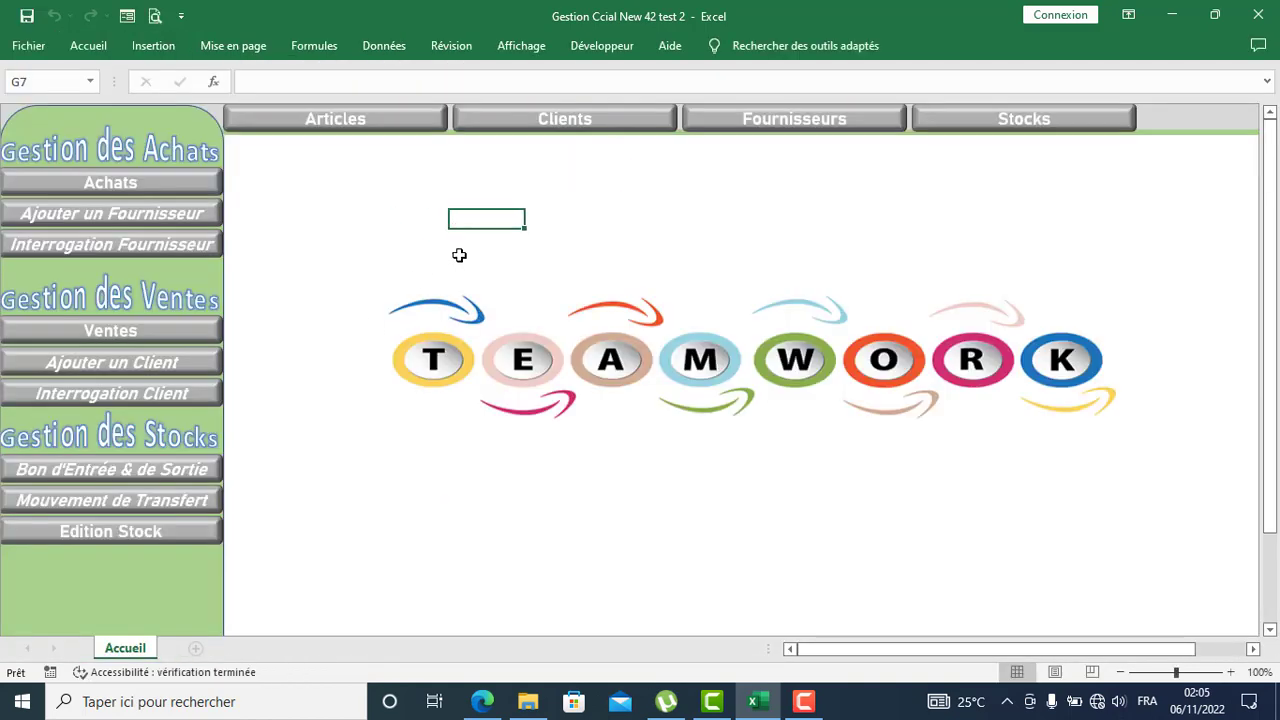
left_click(194, 338)
Step: Fill sales invoice FV1005 with client DE CHEZ NOUS FAST FOOD, date 11/11/2022, a salesperson and Shop RIZE
left_click(330, 336)
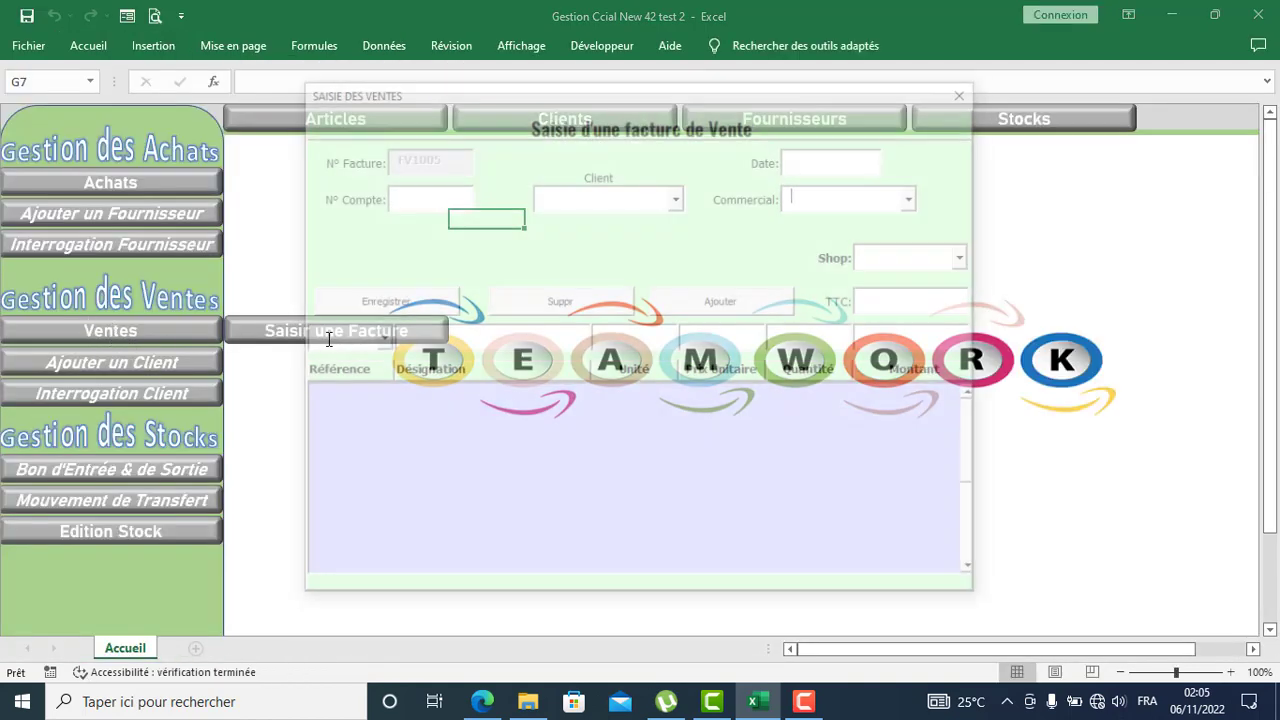
left_click(678, 196)
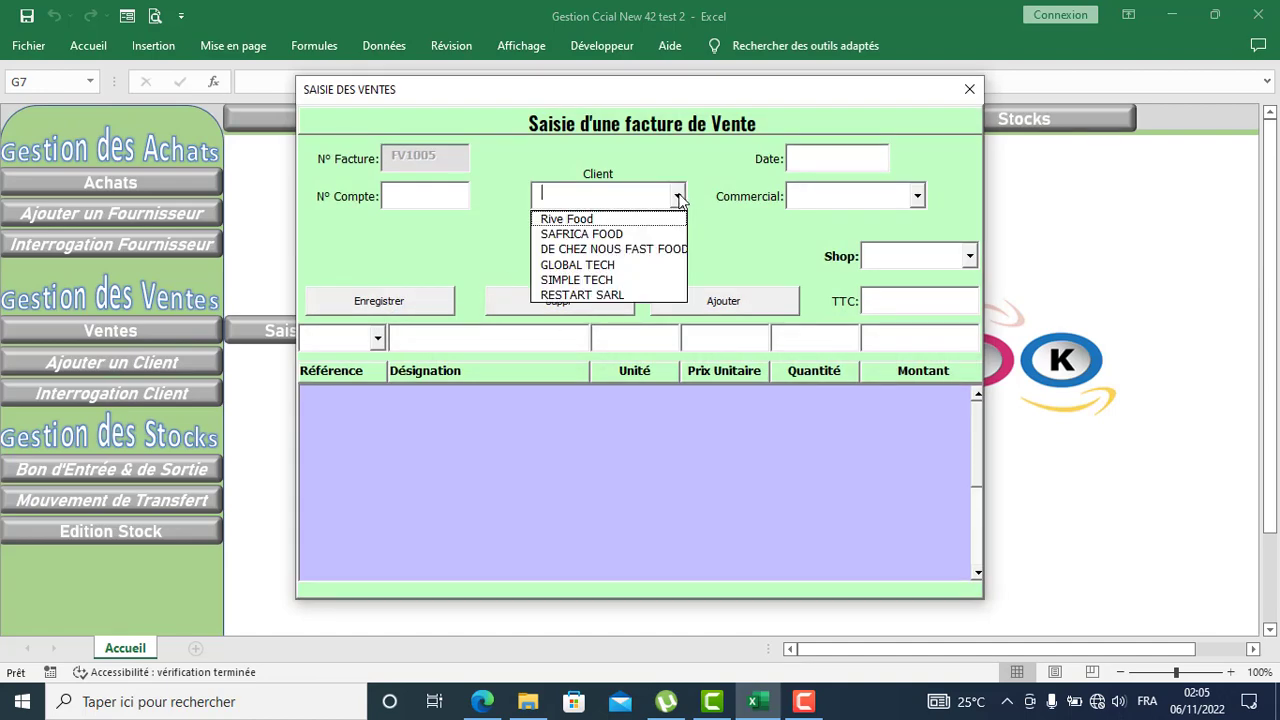
left_click(597, 249)
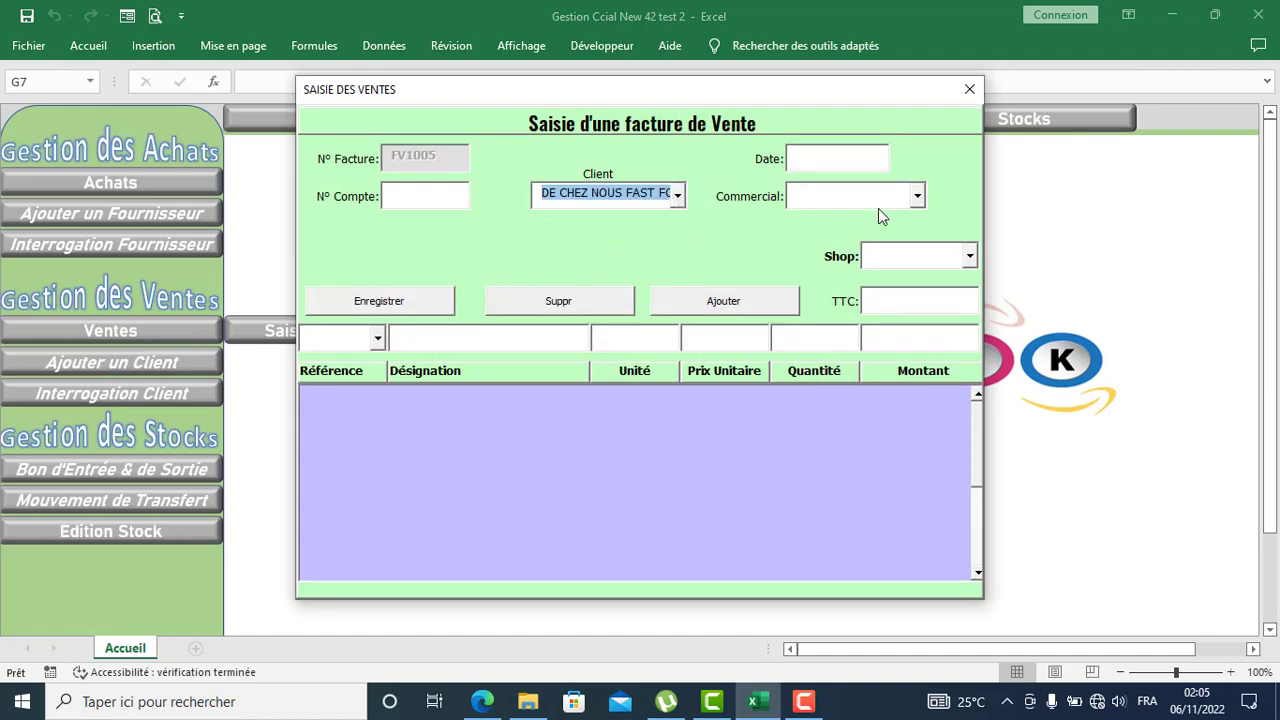
left_click(810, 155)
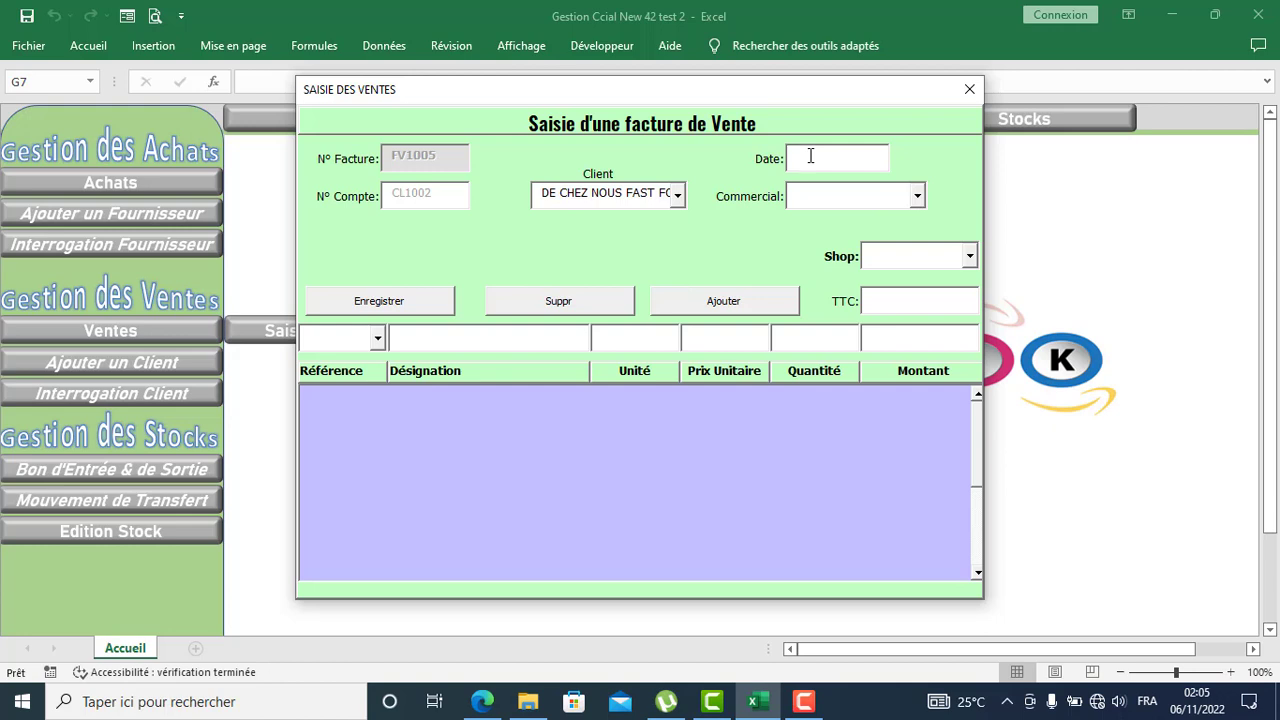
type("11")
type("/11/2022")
left_click(917, 196)
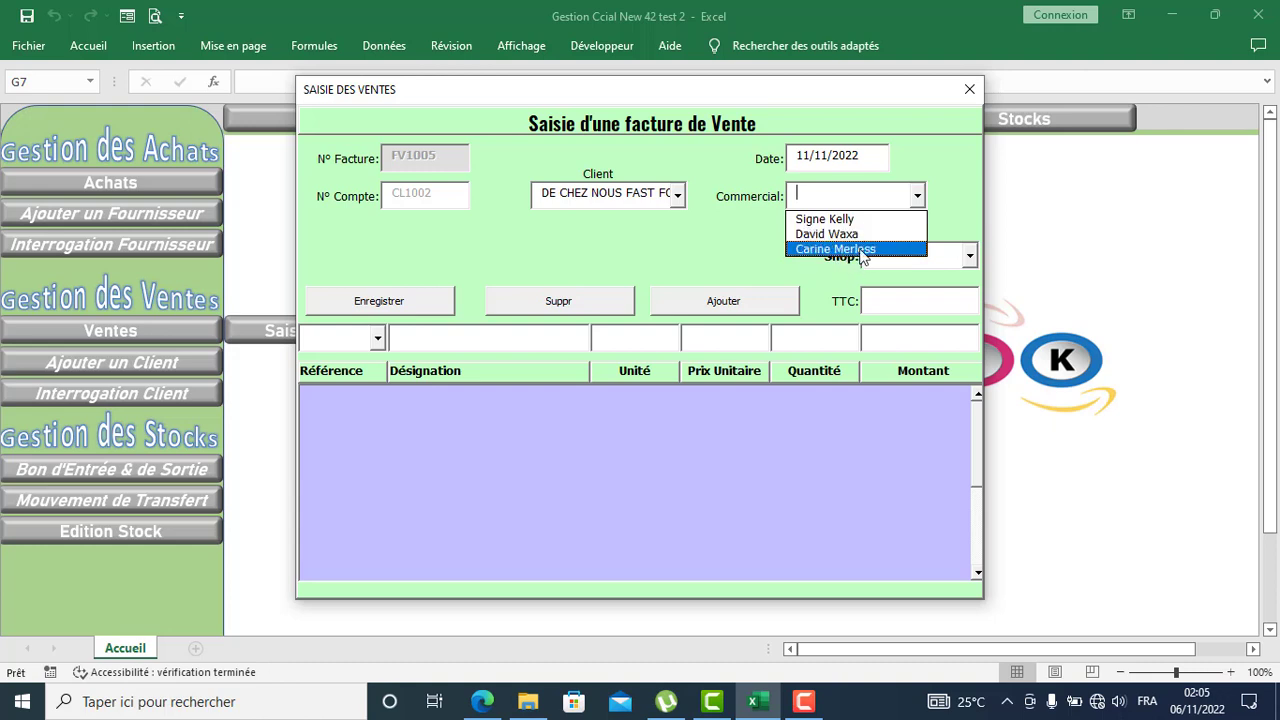
left_click(826, 219)
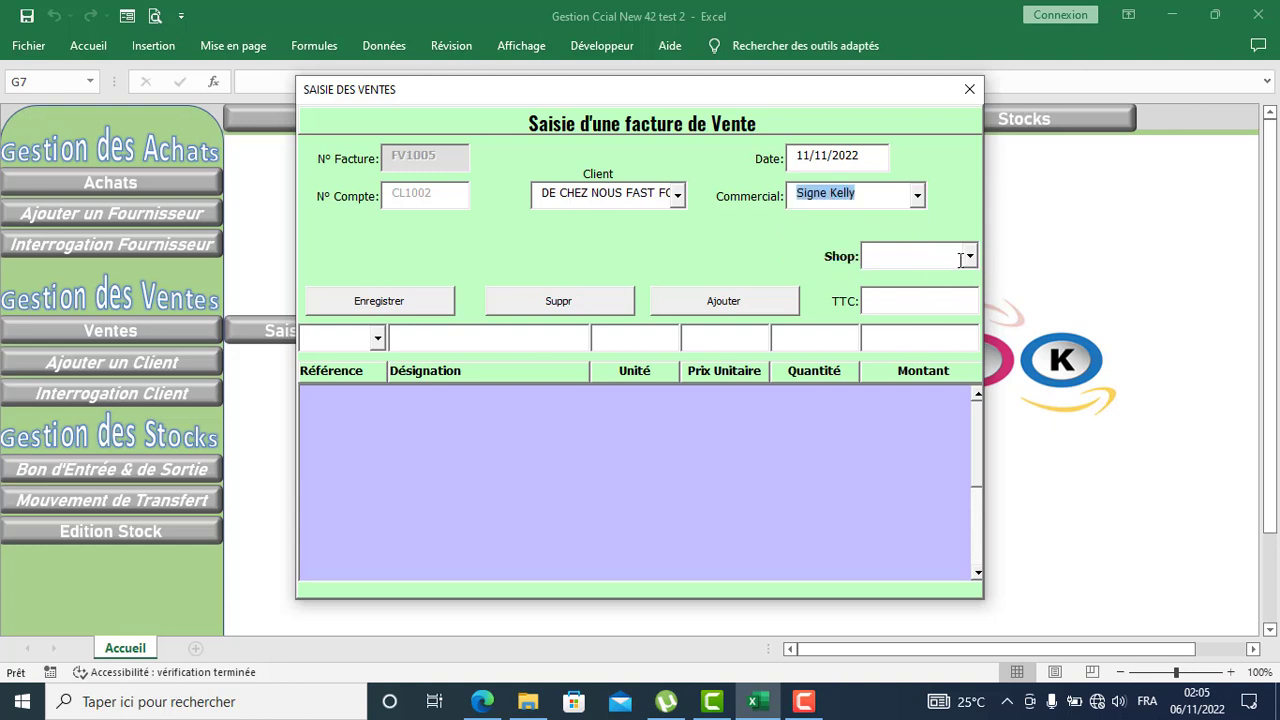
left_click(969, 257)
left_click(925, 294)
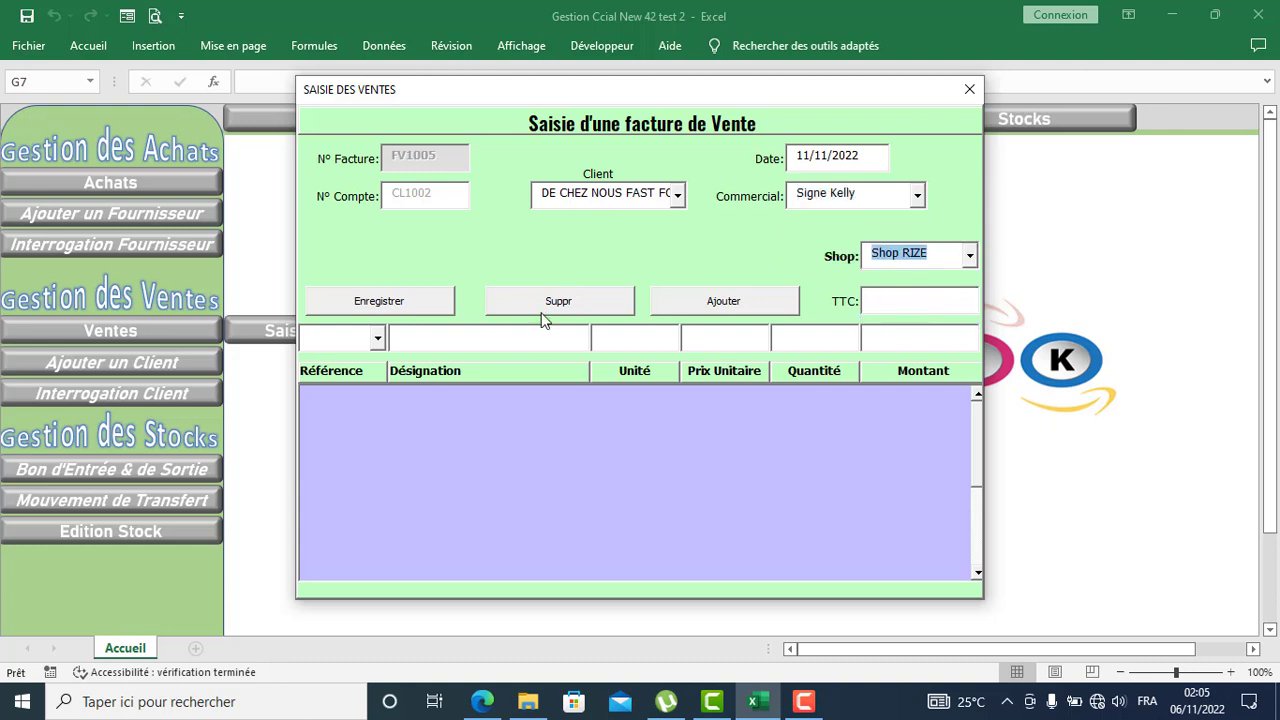
left_click(378, 340)
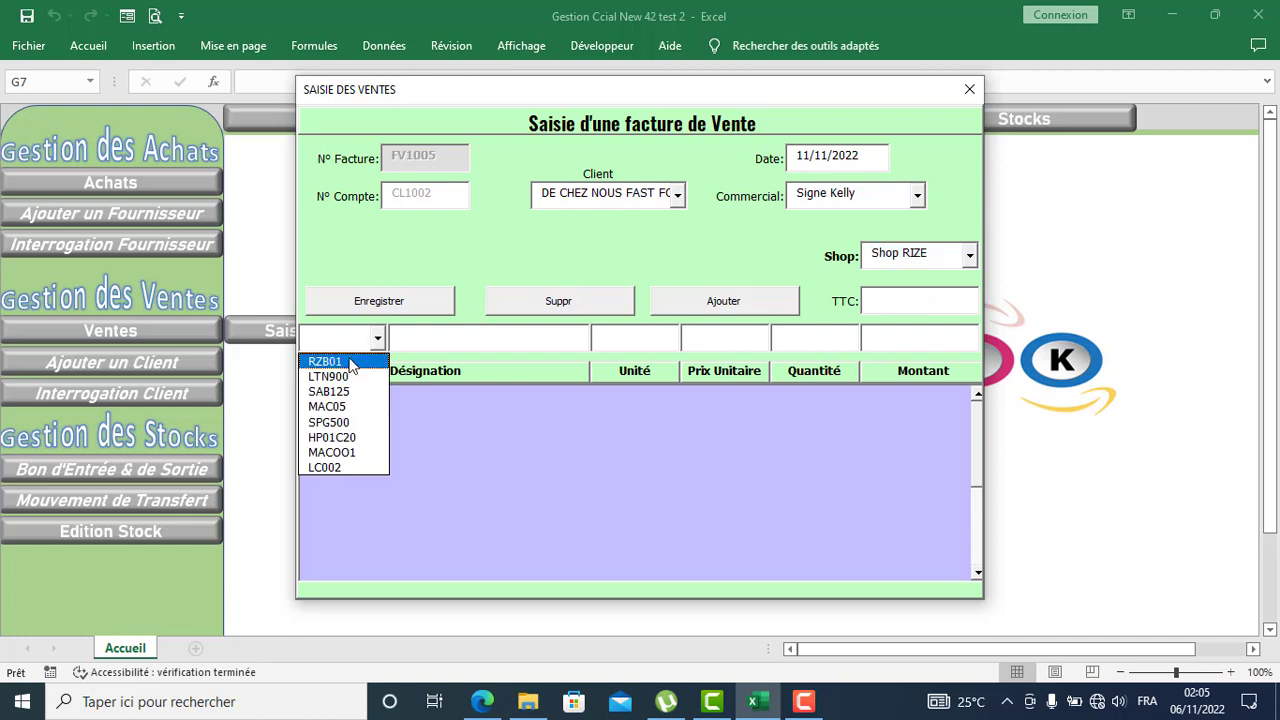
Step: Add 13 Riz Bijou 50KG (RZB01) at 50000 each to invoice FV1005
left_click(350, 366)
left_click(729, 340)
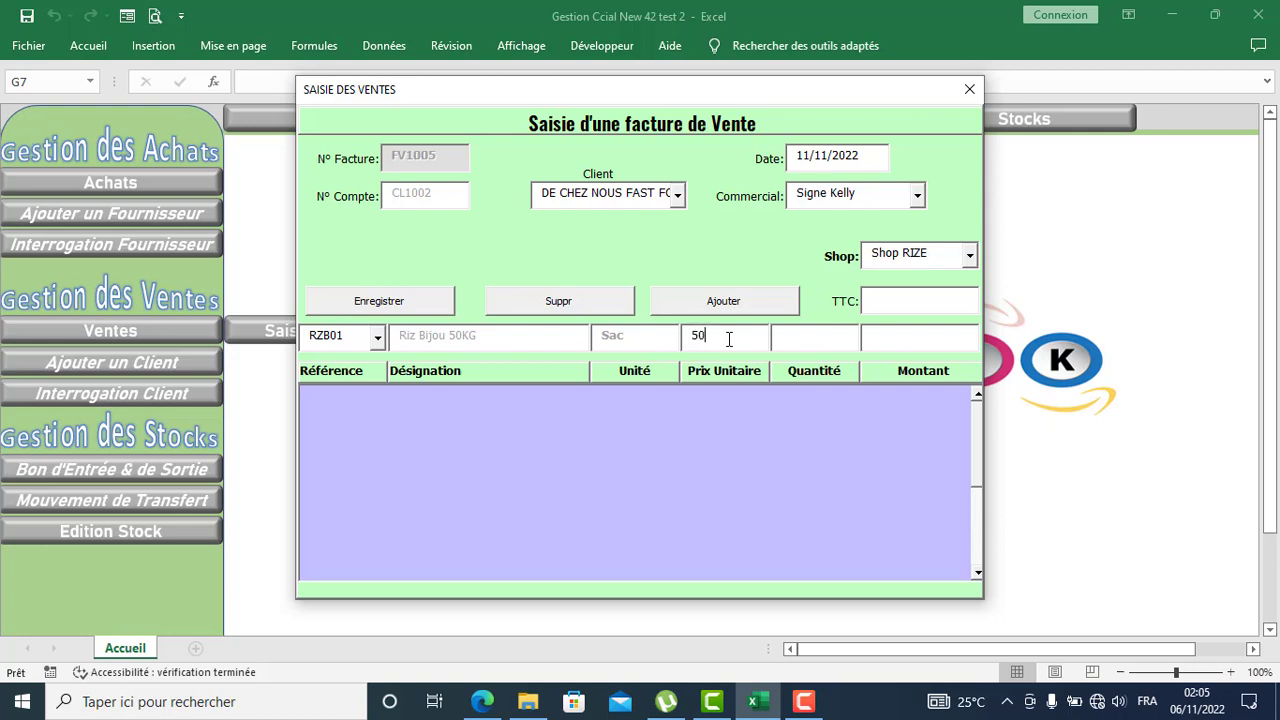
type("50000")
left_click(735, 302)
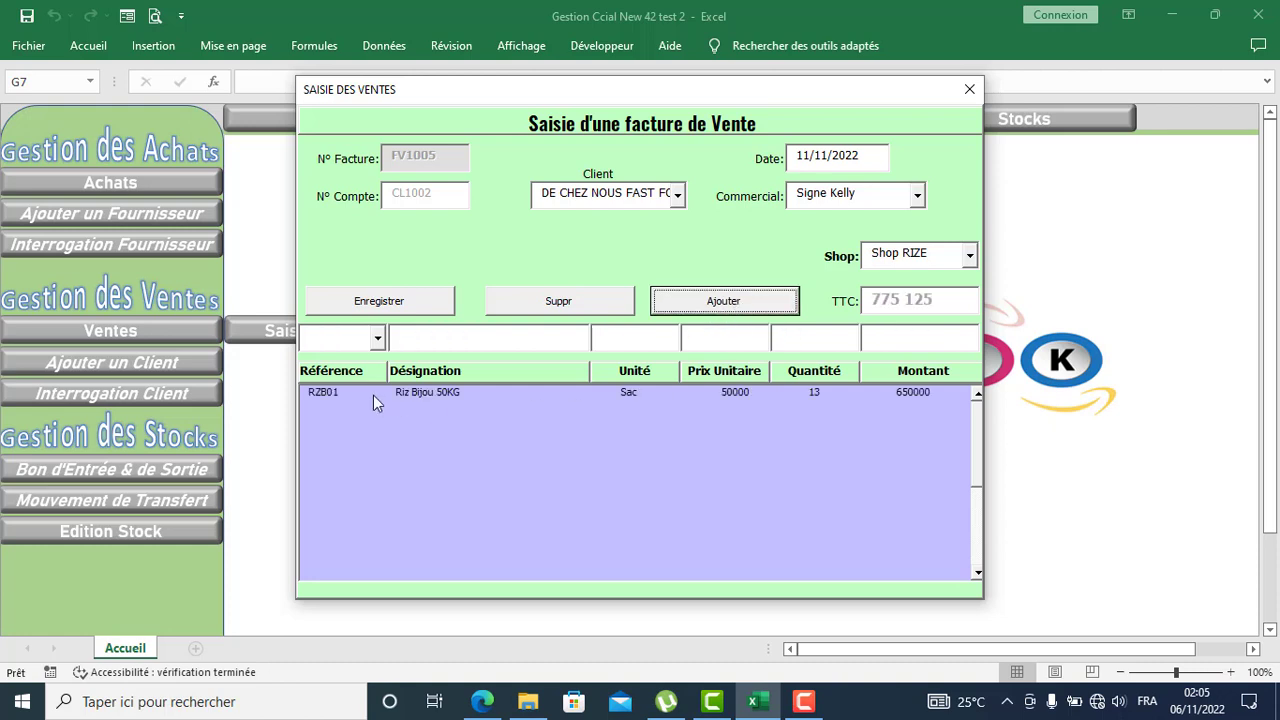
Step: Add 3 Laptop HP CA-2019 (HP01C20), save FV1005 at TTC 2581 763, and close the sales form
left_click(379, 341)
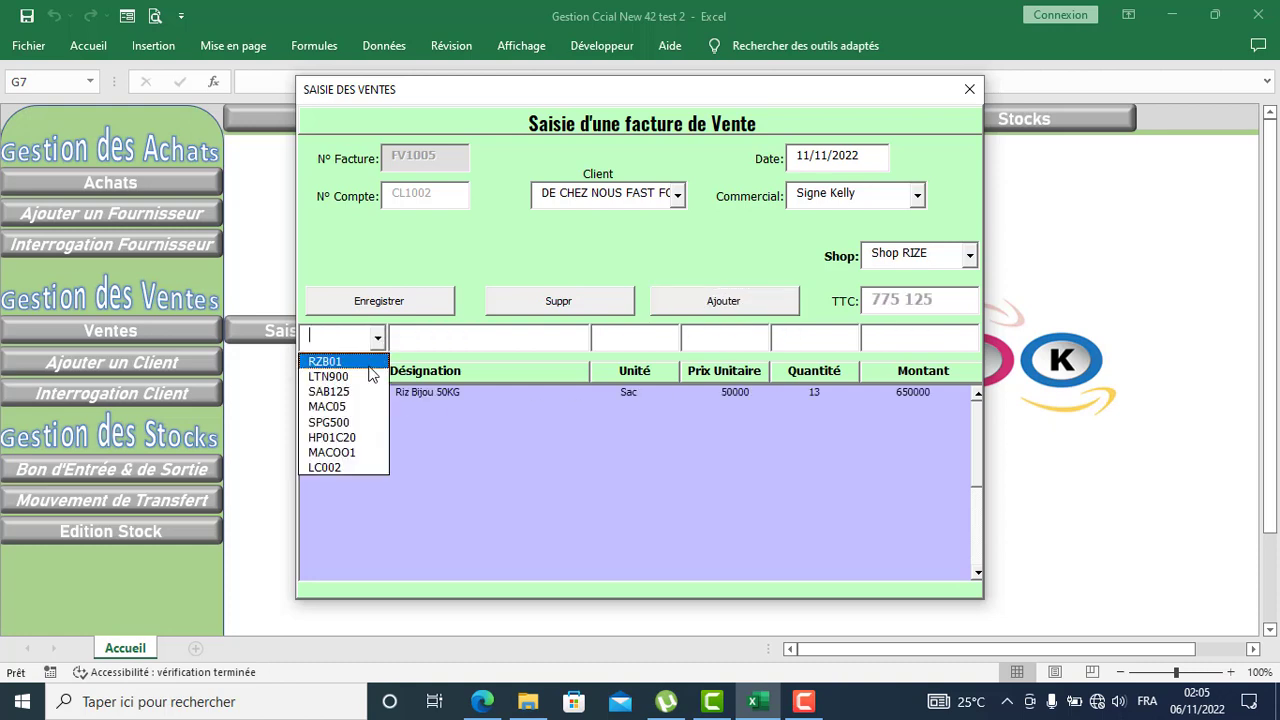
left_click(362, 437)
left_click(721, 338)
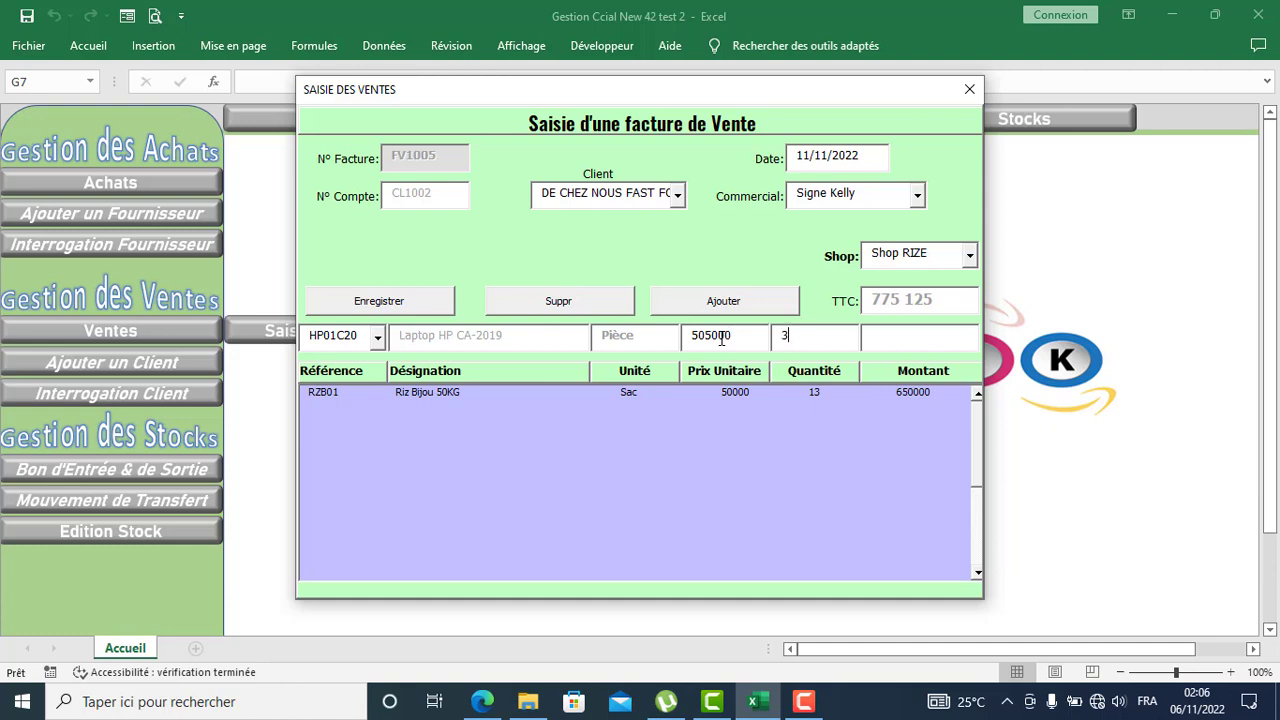
left_click(737, 297)
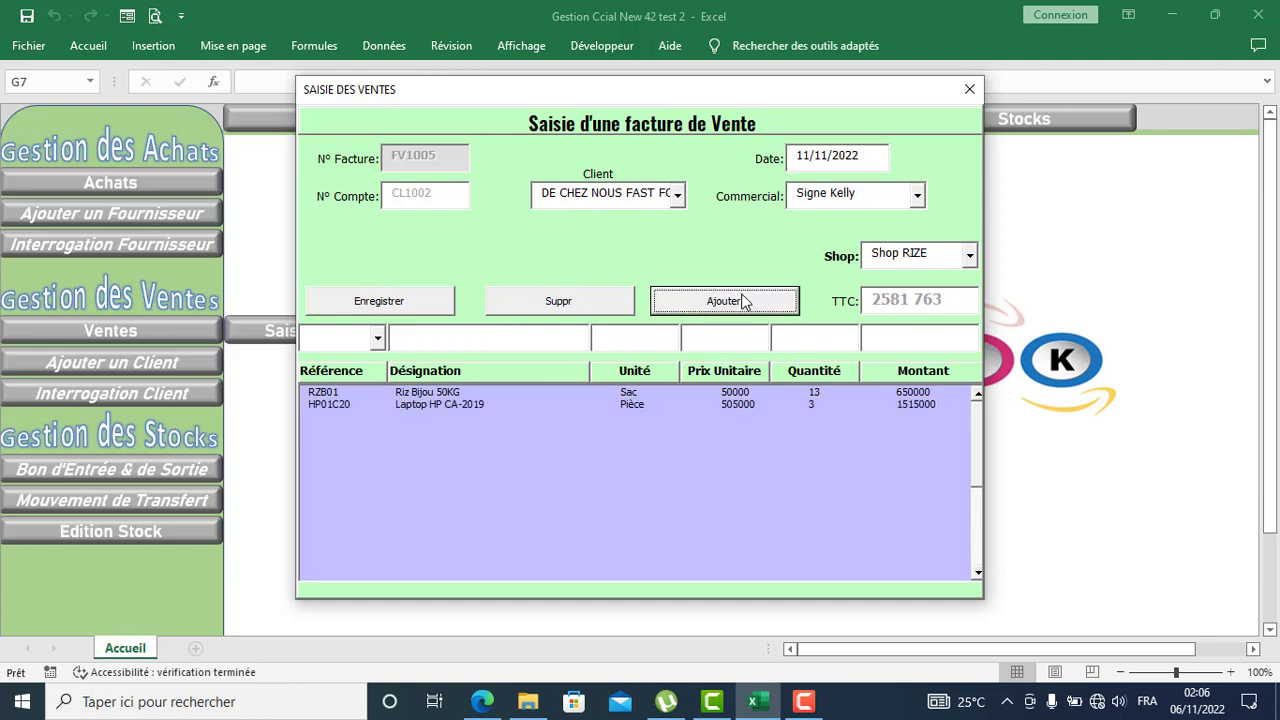
left_click(414, 302)
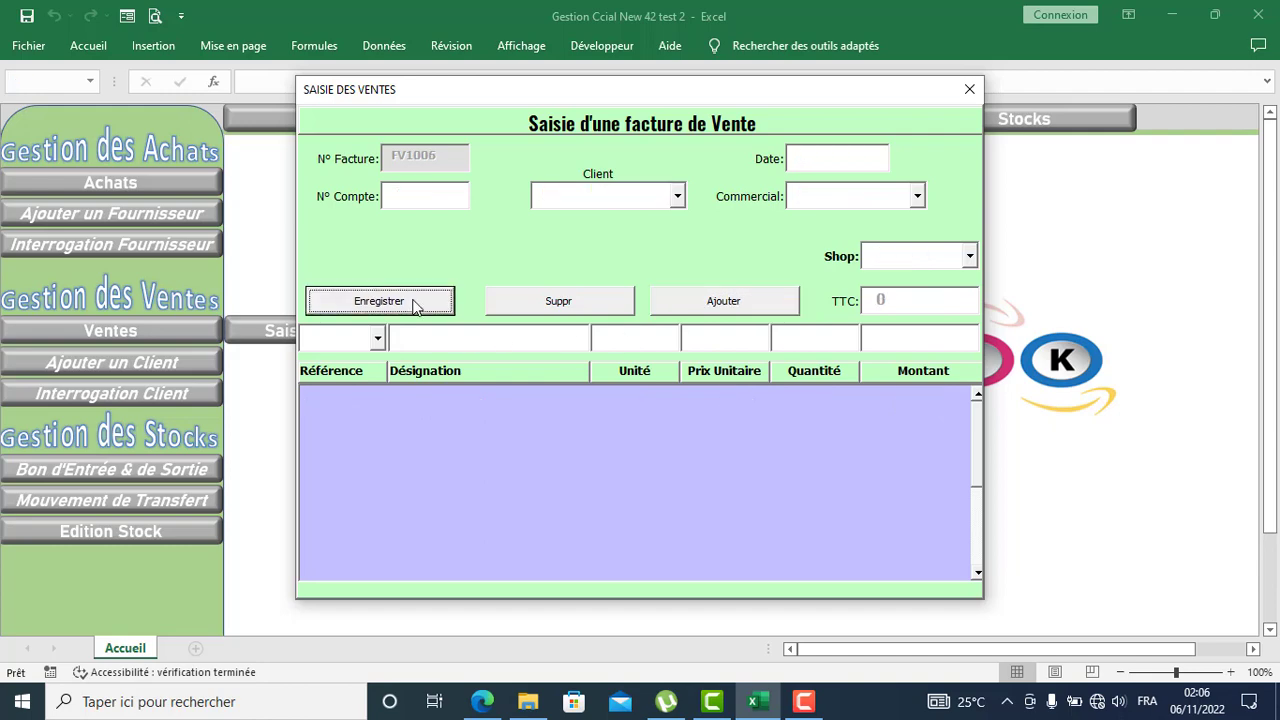
left_click(969, 89)
left_click(398, 197)
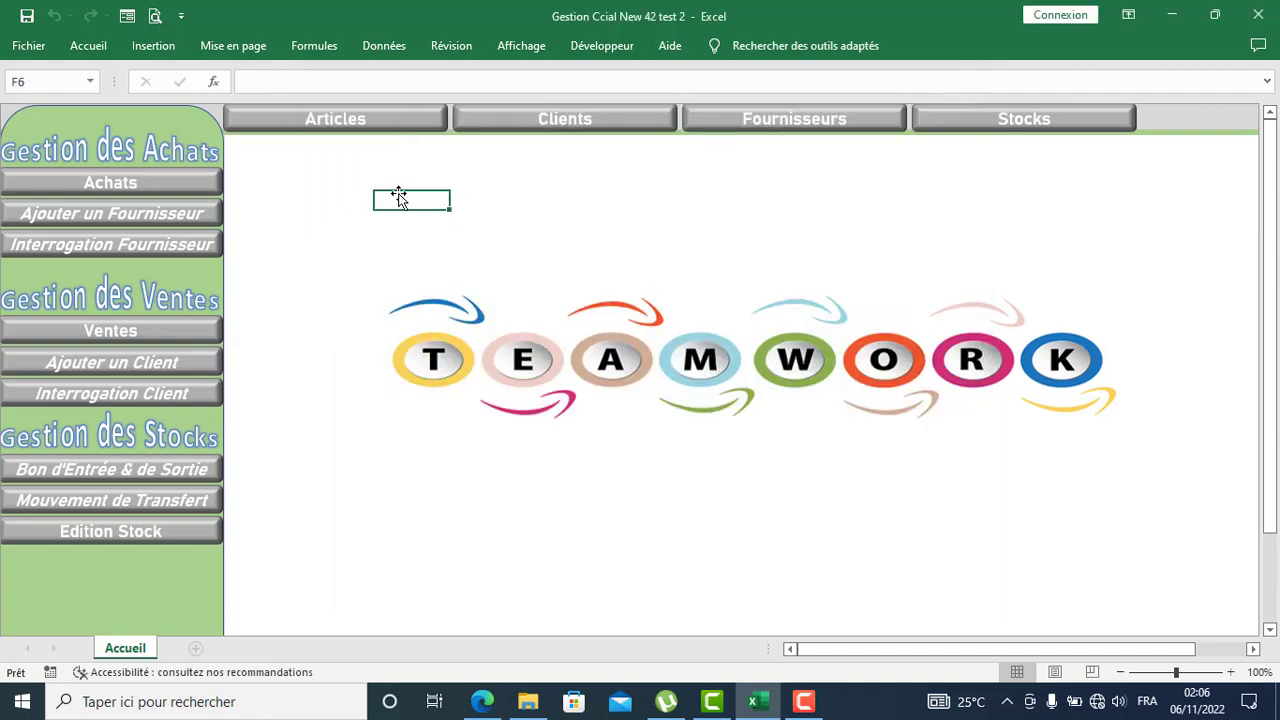
left_click(145, 540)
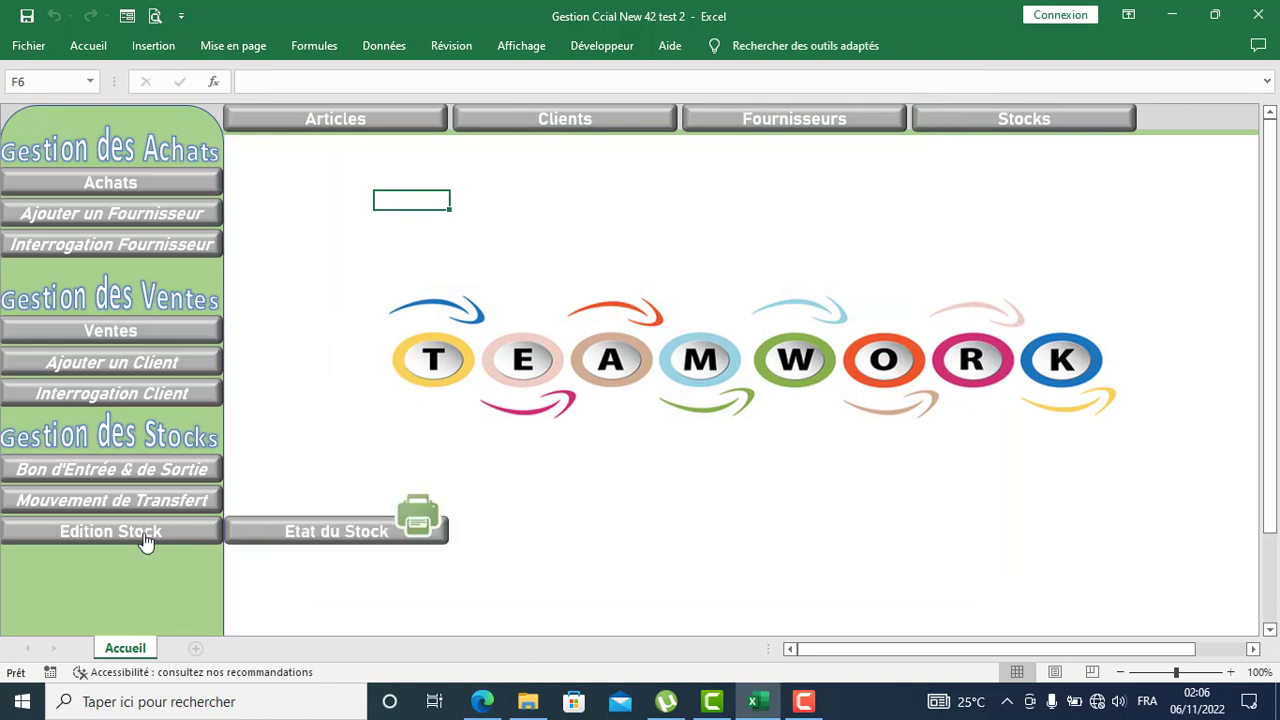
left_click(318, 537)
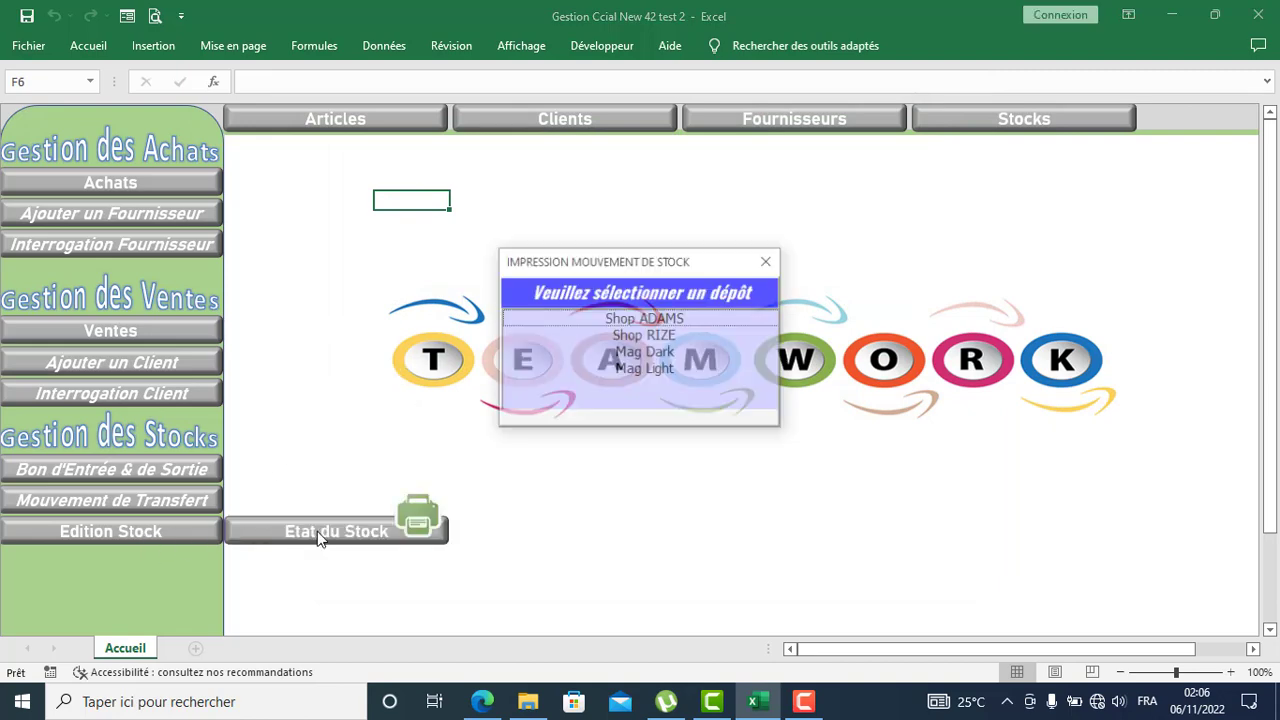
left_click(666, 336)
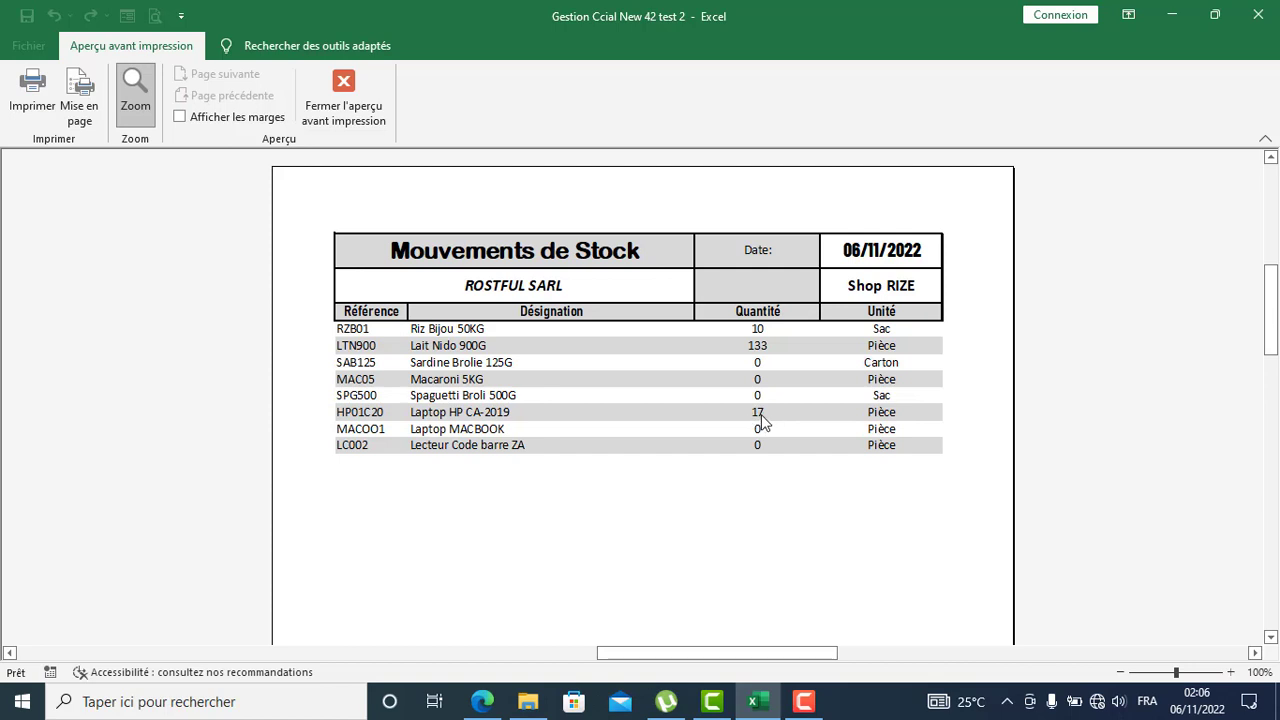
left_click(344, 100)
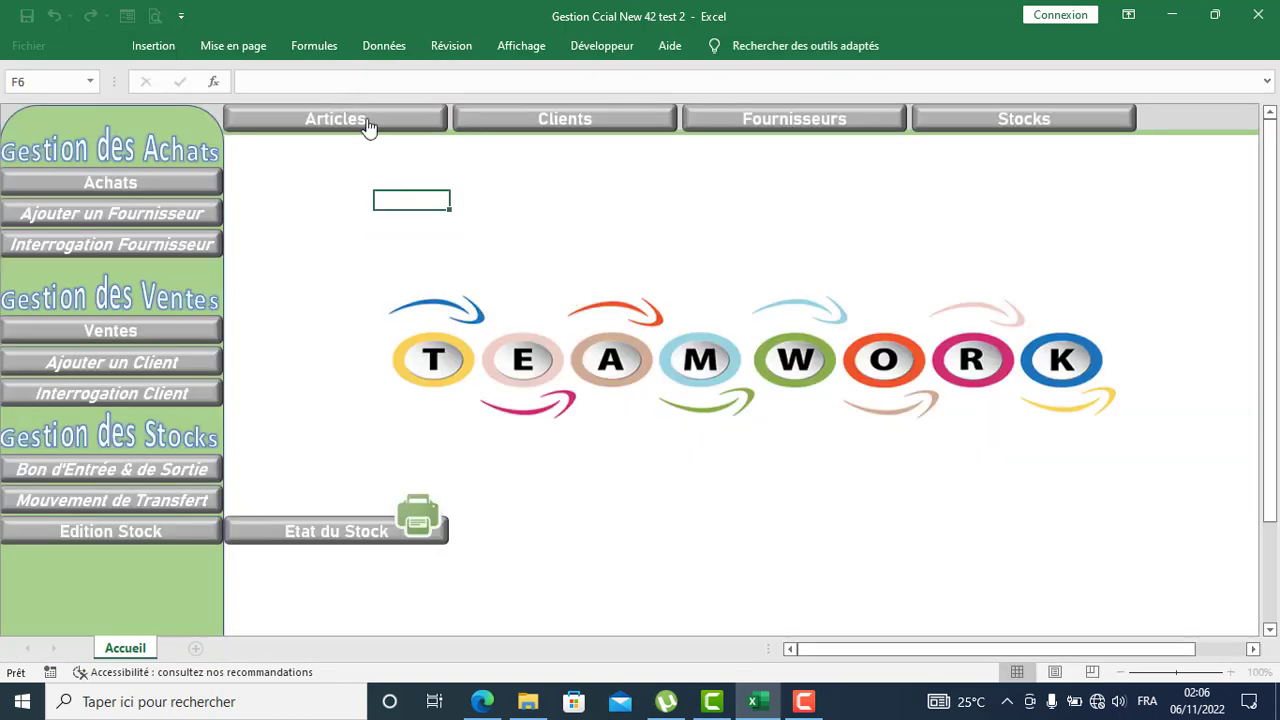
left_click(540, 200)
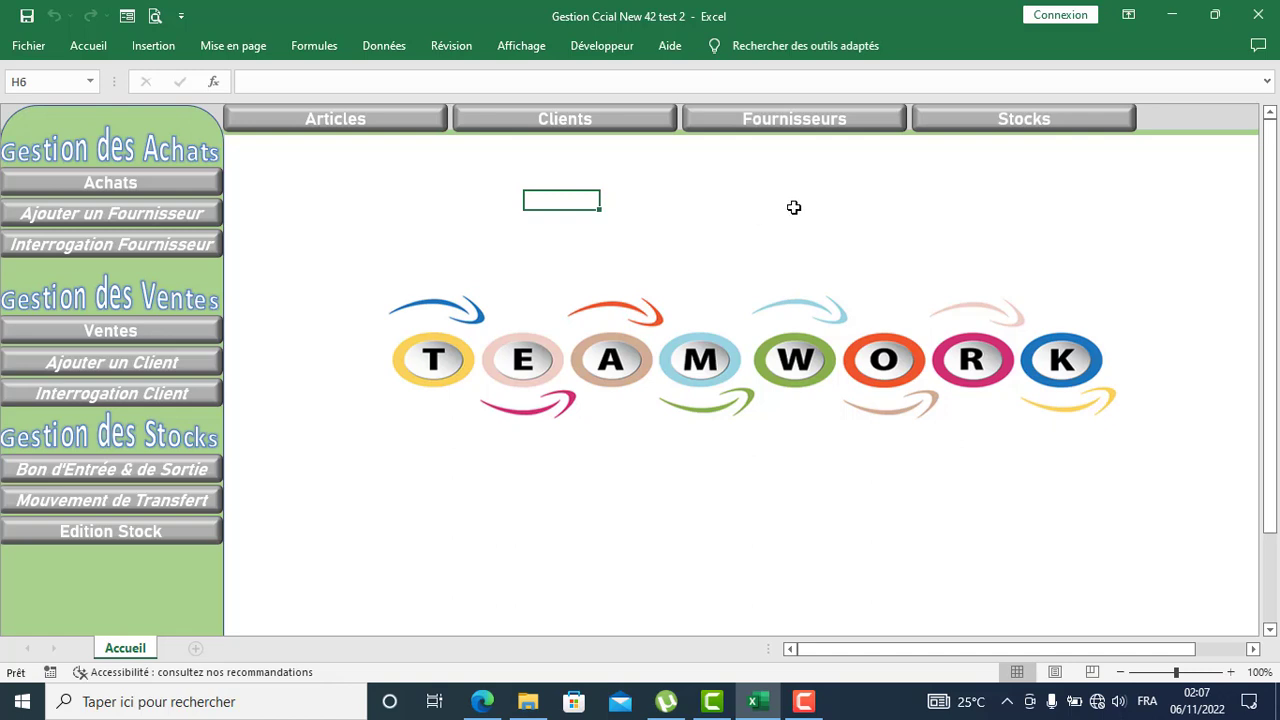
Step: Preview the Mag Light Mouvements de Stock report, showing 20 Riz Bijou 50KG and 2 Laptop HP CA-2019
left_click(173, 541)
left_click(292, 536)
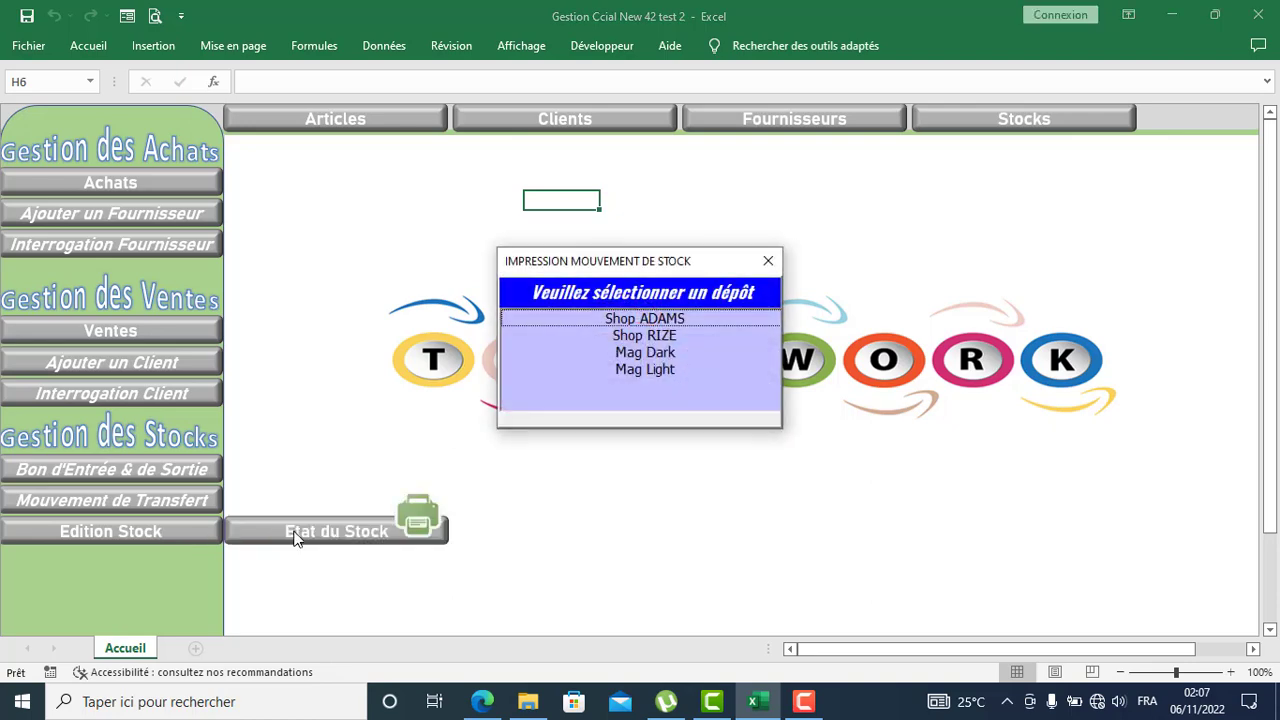
left_click(655, 370)
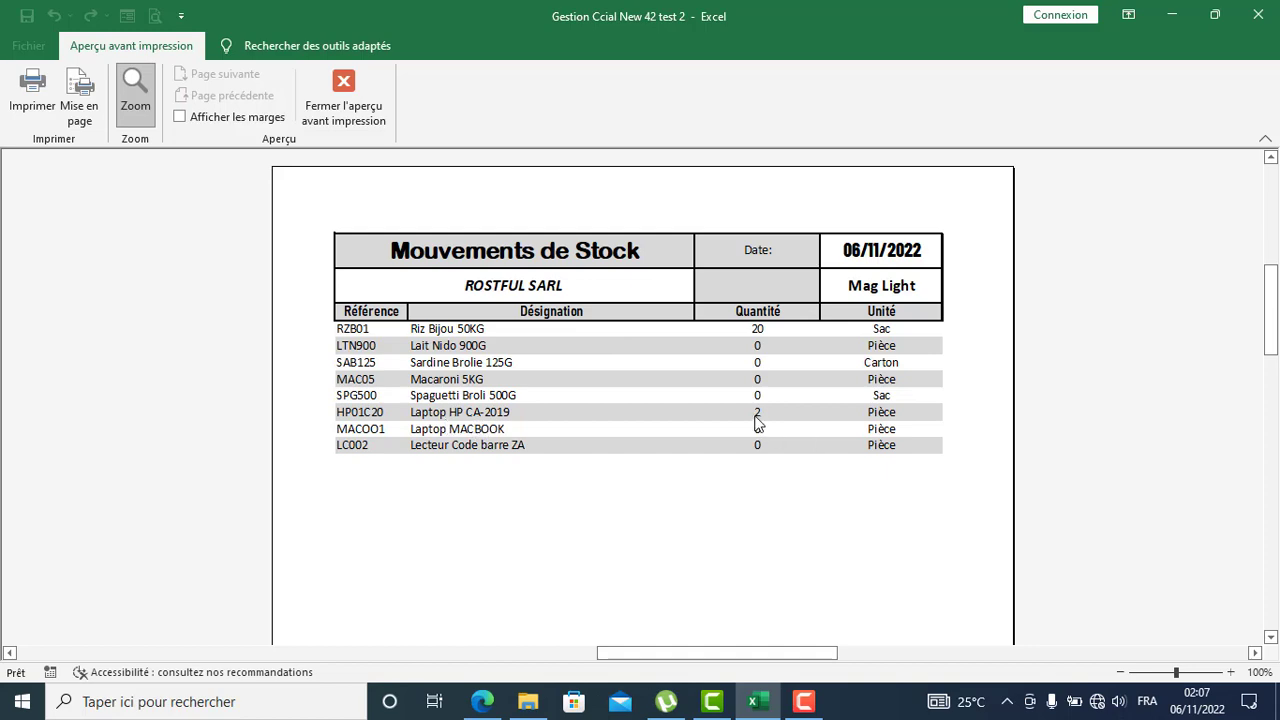
Step: Preview Mag Dark's stock report (51 Riz Bijou 50KG, 9 Laptop HP CA-2019), then close it
left_click(343, 100)
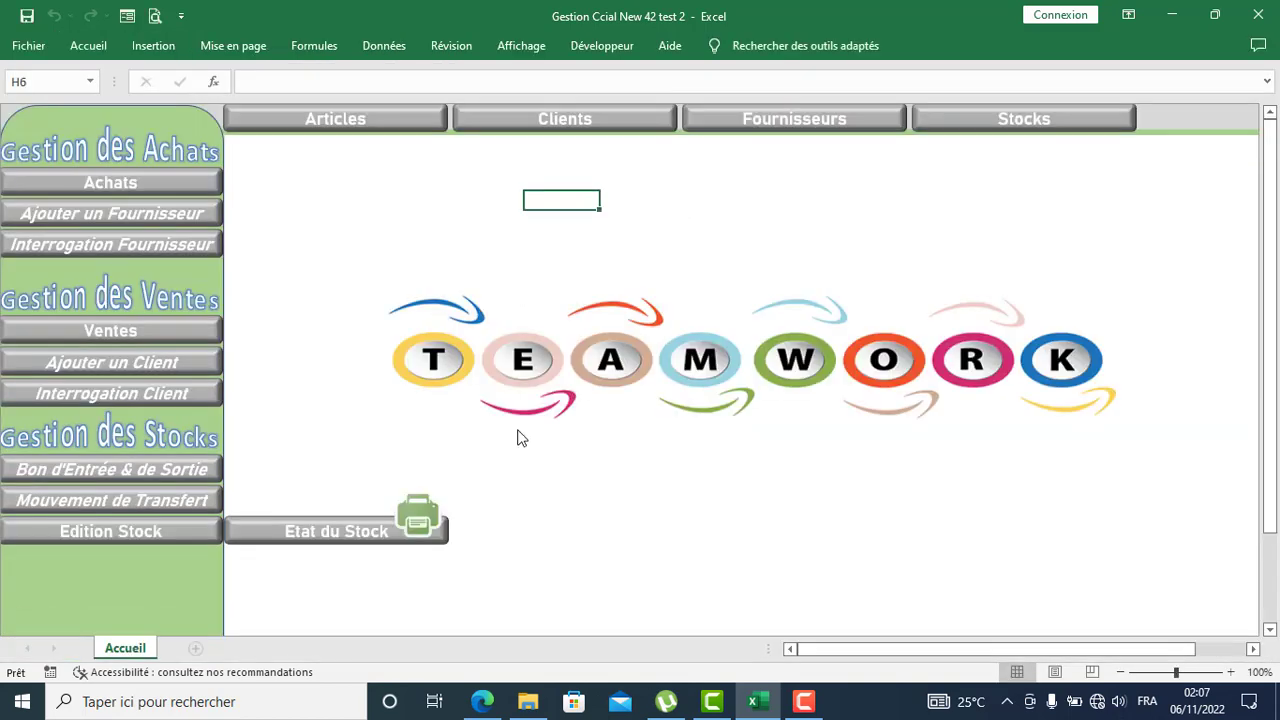
left_click(337, 535)
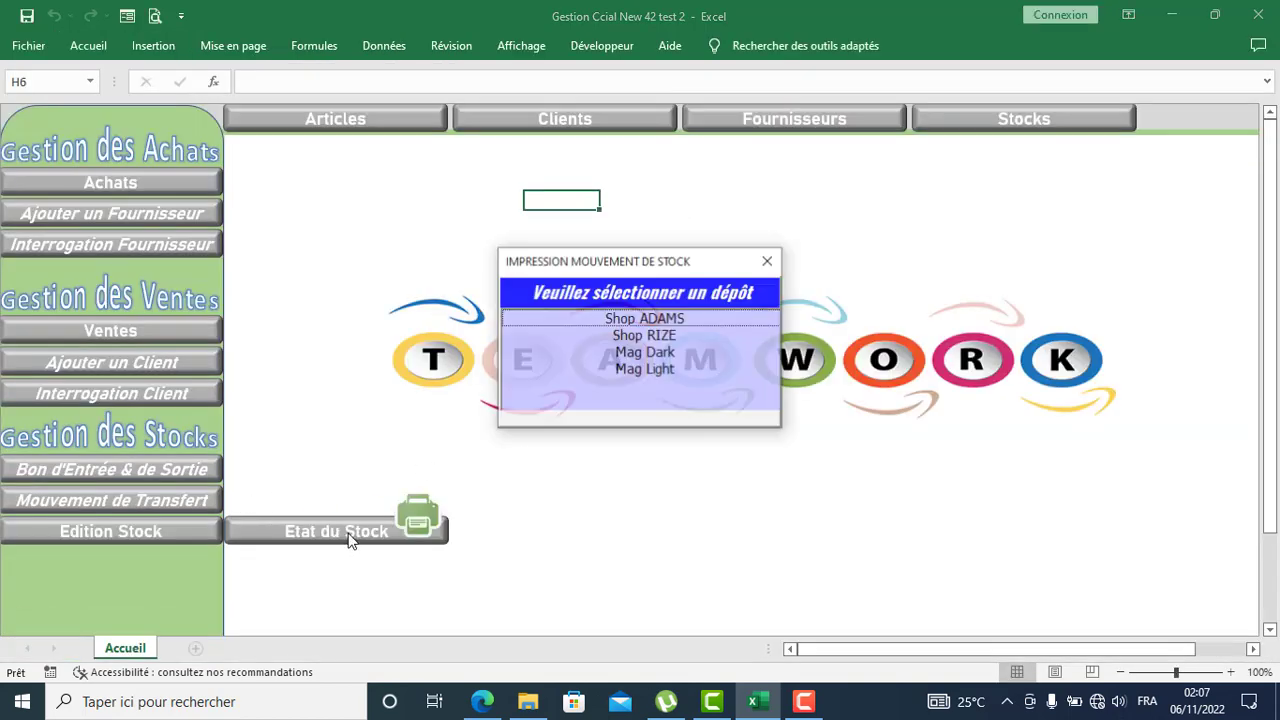
left_click(665, 356)
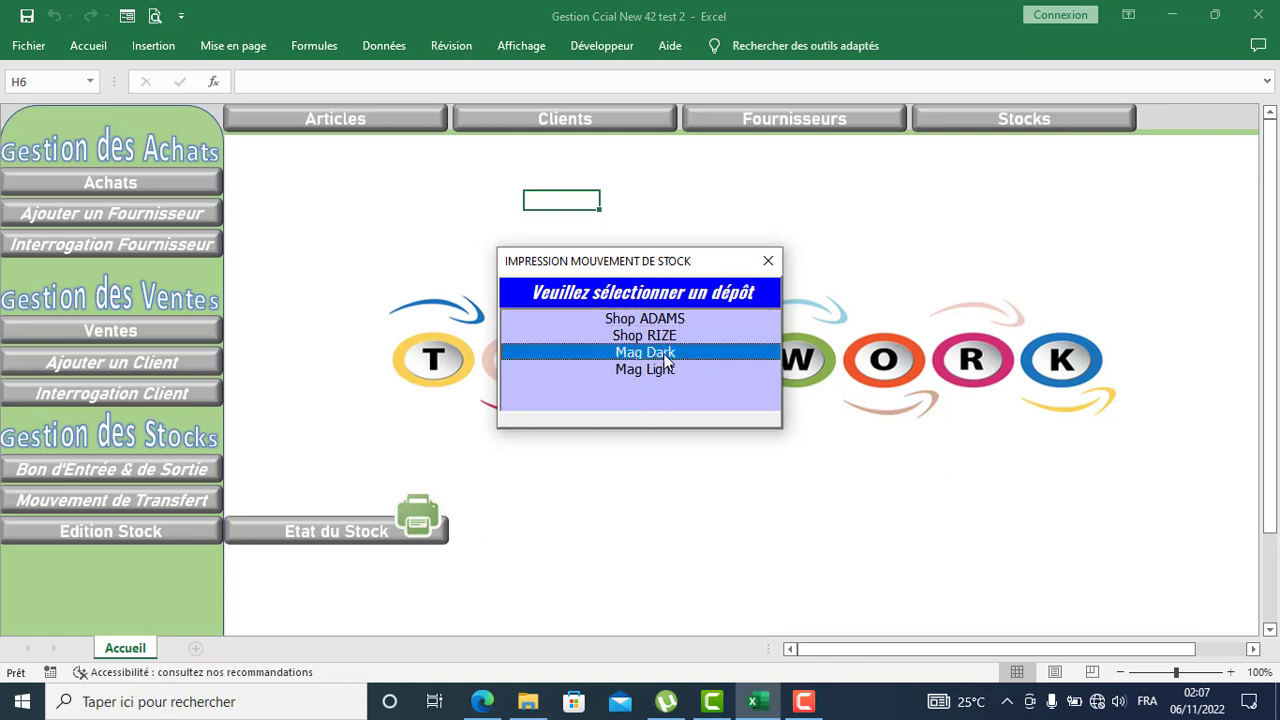
double_click(665, 356)
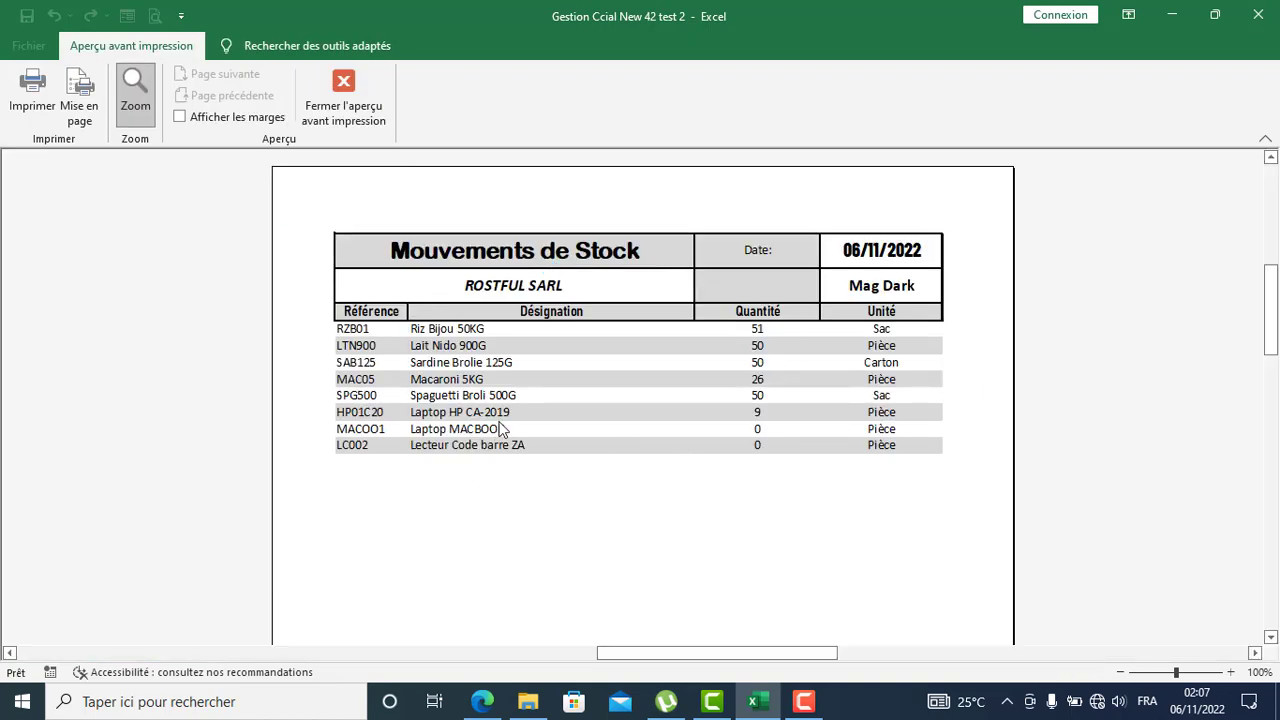
left_click(370, 128)
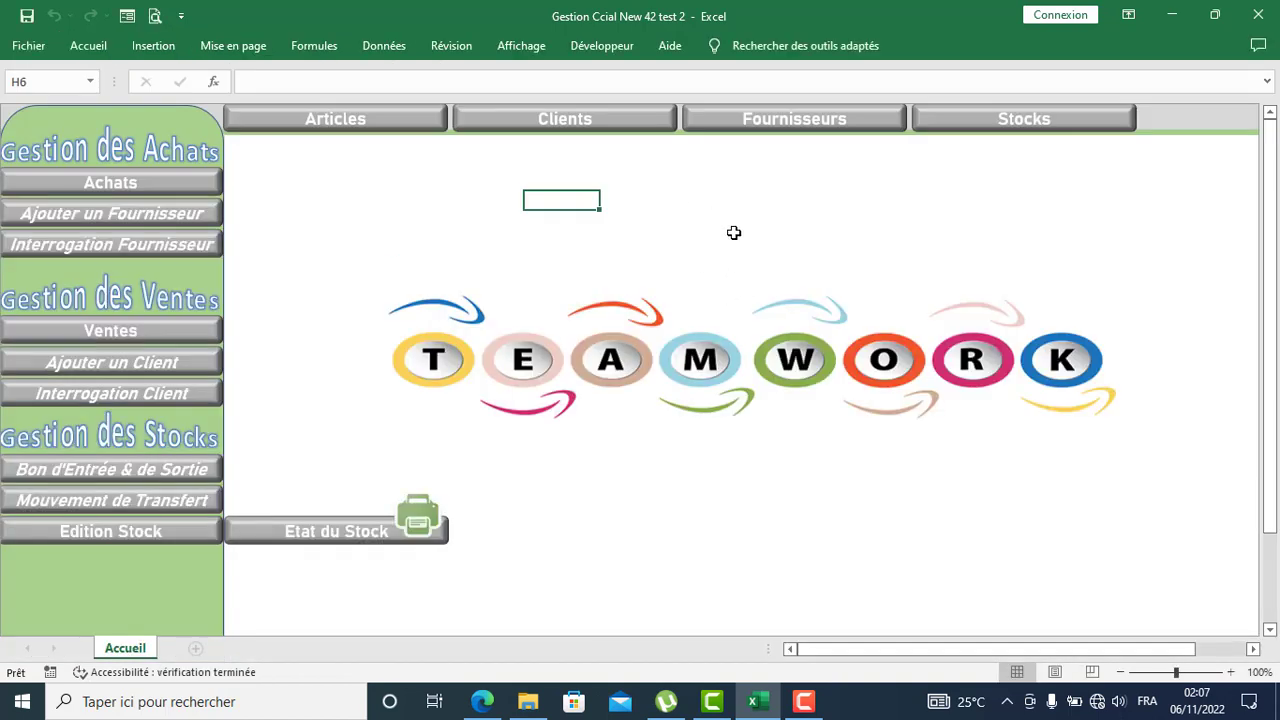
Step: Open a stock transfer from Mag Light to Shop RIZE and enter its date
left_click(993, 121)
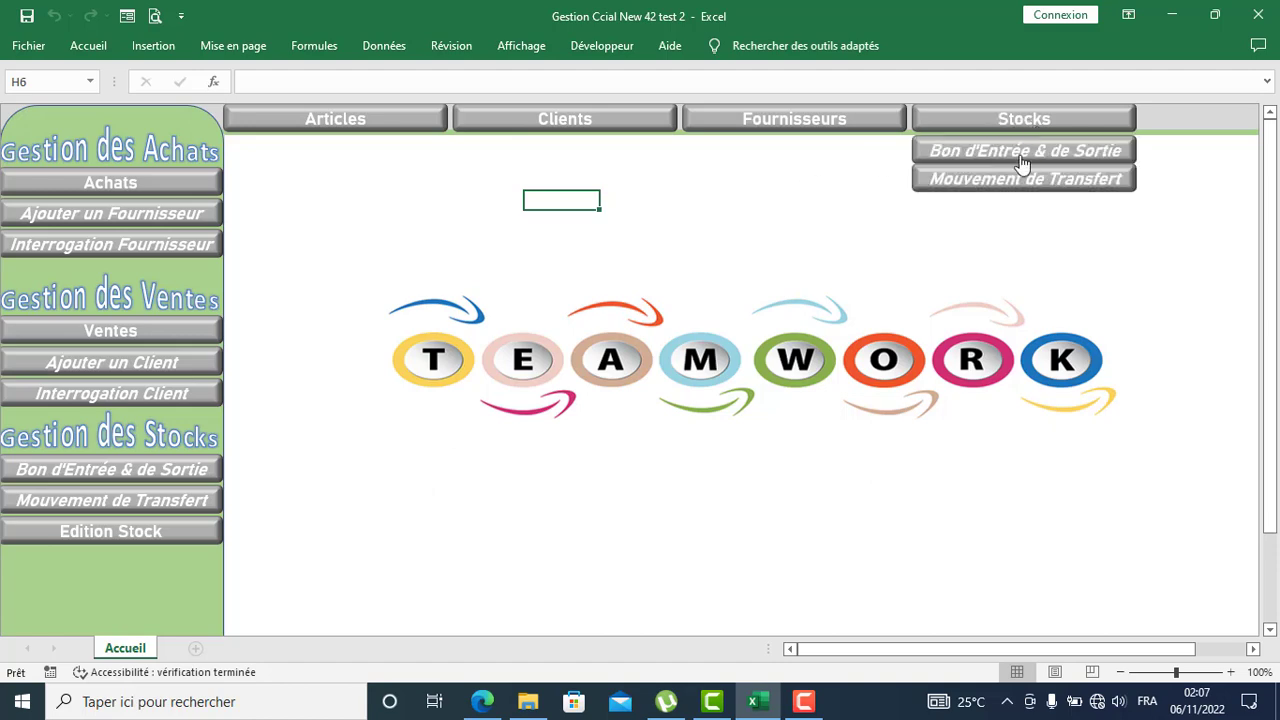
left_click(1002, 184)
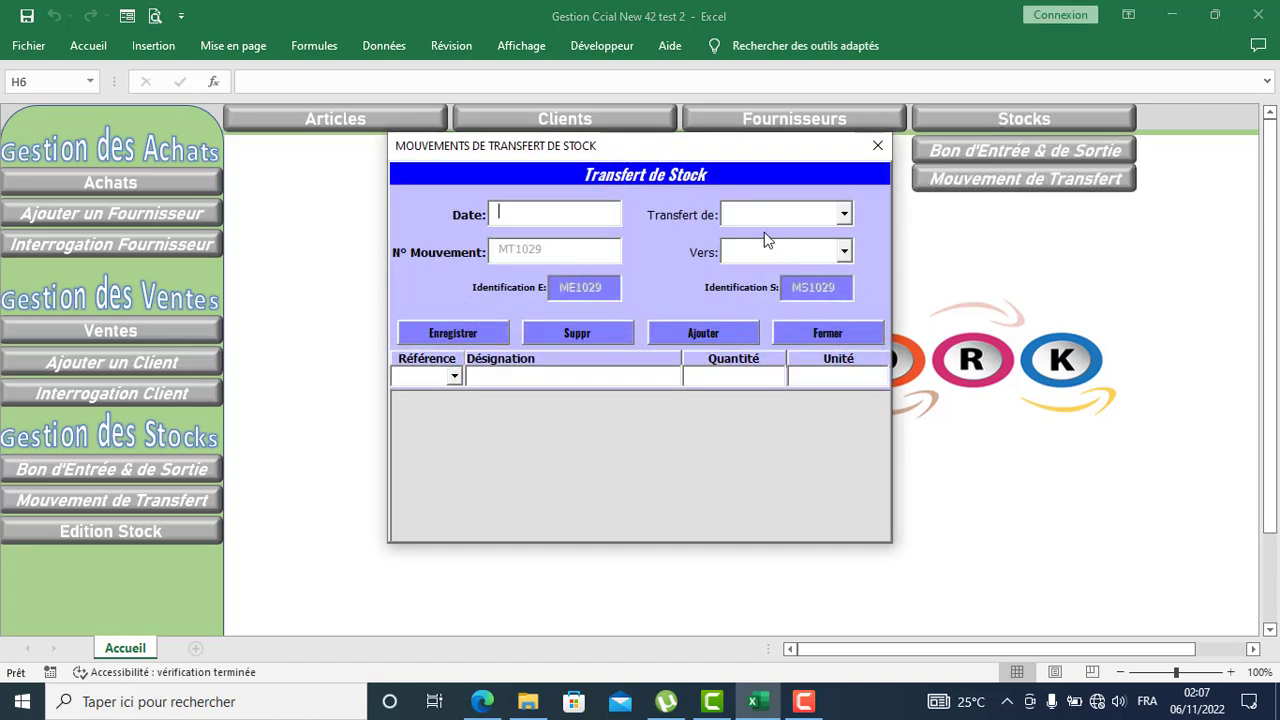
left_click(845, 215)
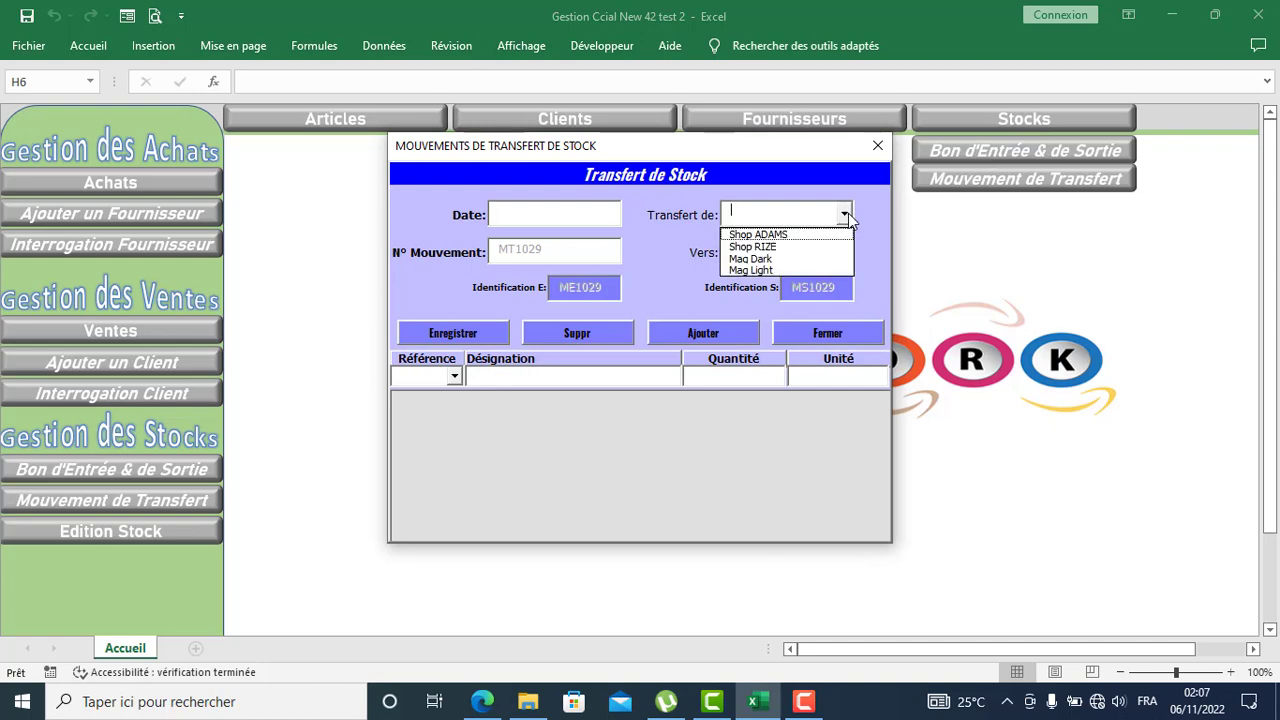
left_click(782, 267)
left_click(845, 255)
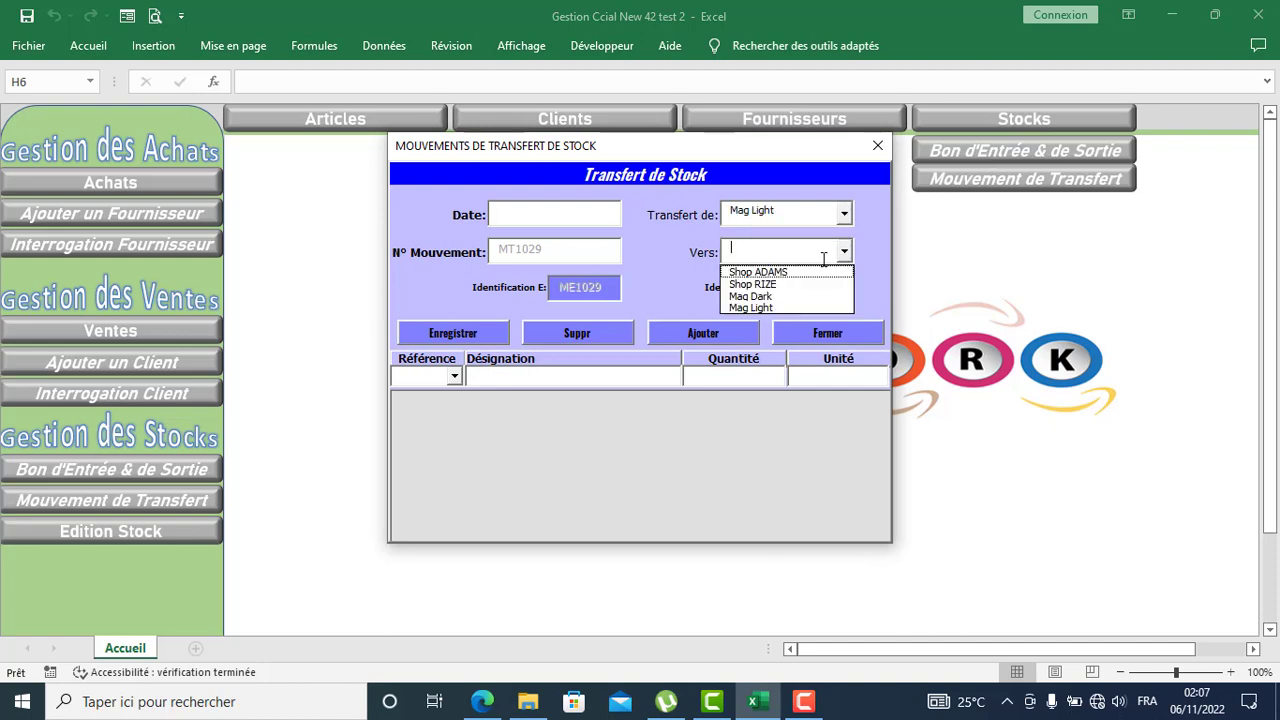
left_click(808, 280)
left_click(518, 214)
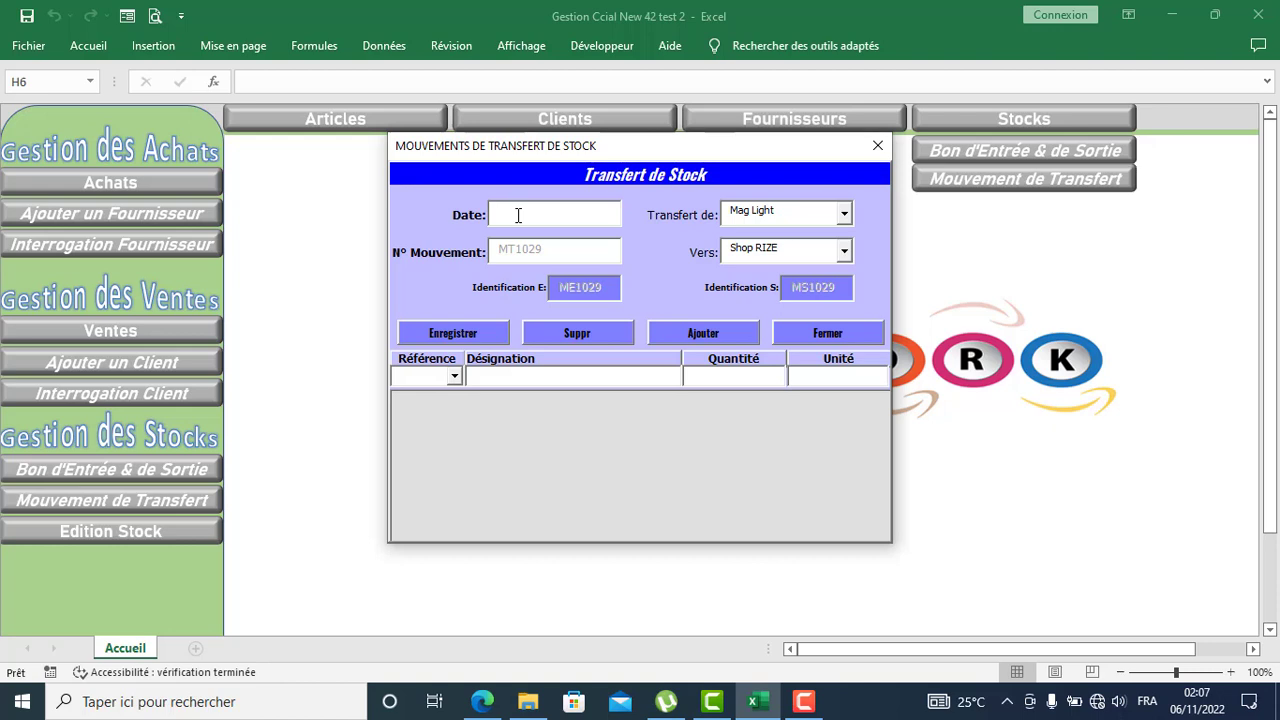
type("13/11/2022")
Step: Add 2 Laptop HP CA-2019 and 5 Riz Bijou 50KG to transfer MT1029 and save it
left_click(454, 376)
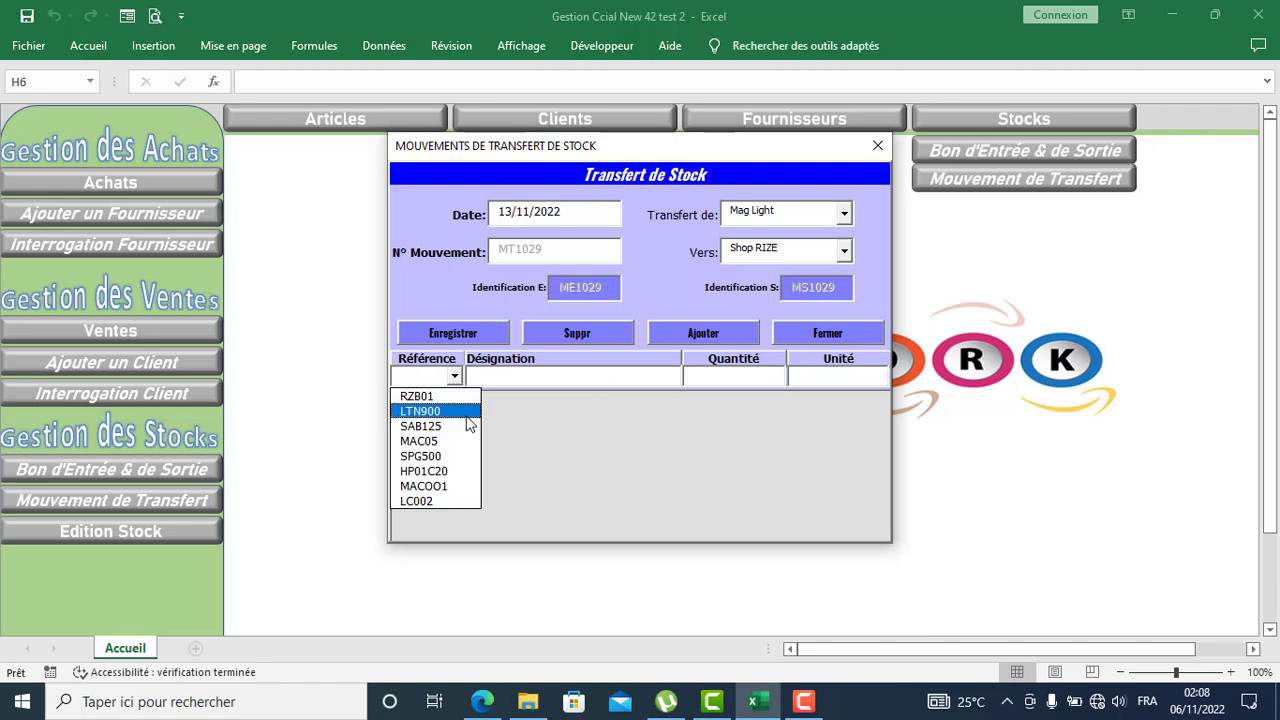
left_click(443, 472)
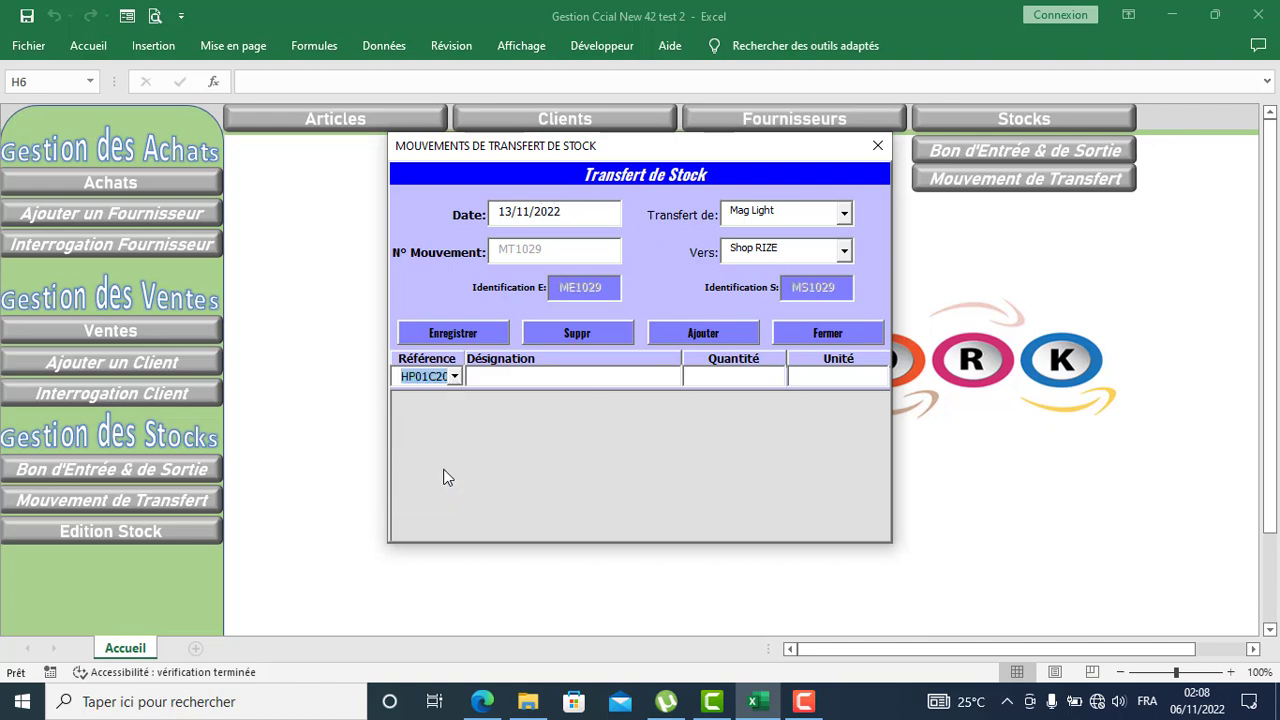
left_click(722, 376)
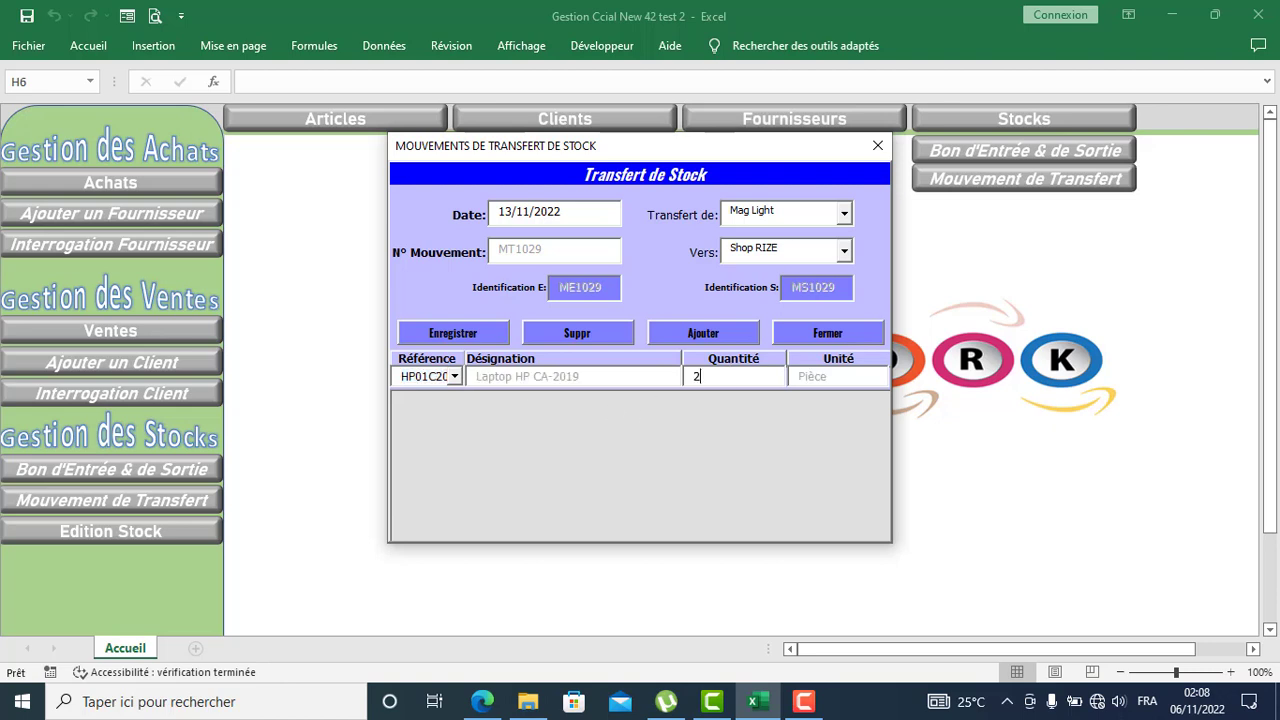
left_click(706, 333)
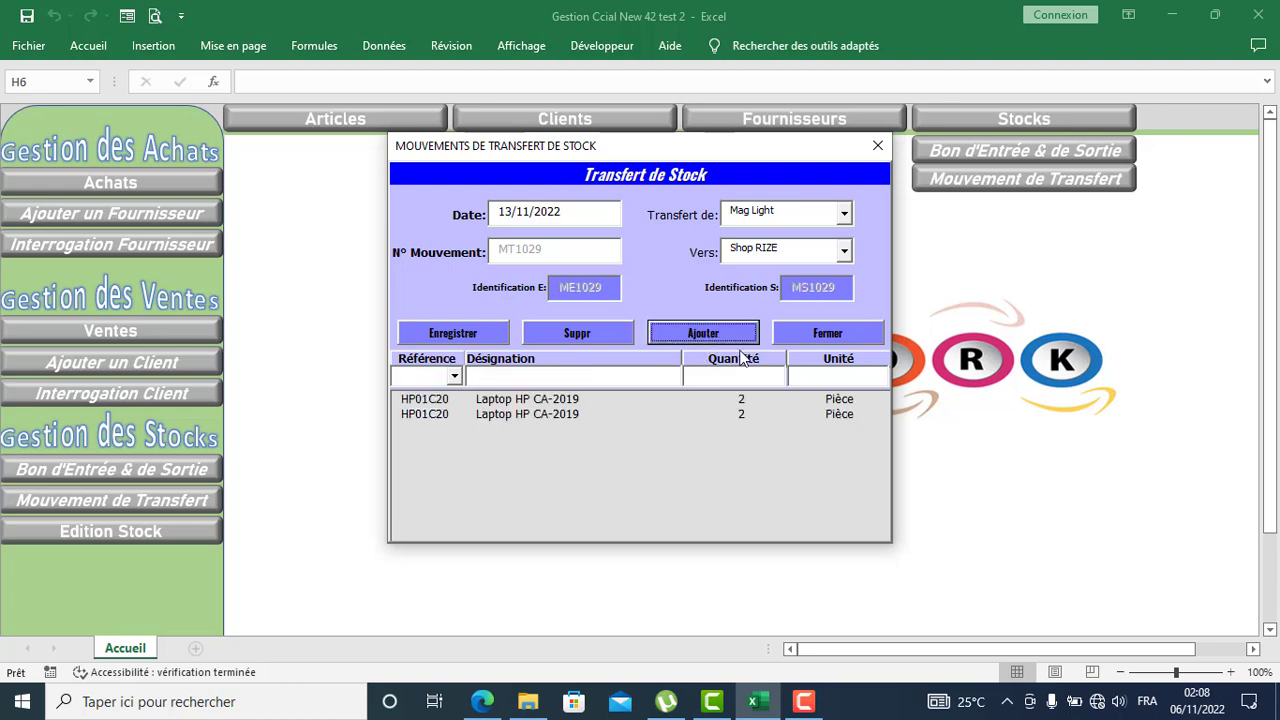
left_click(454, 376)
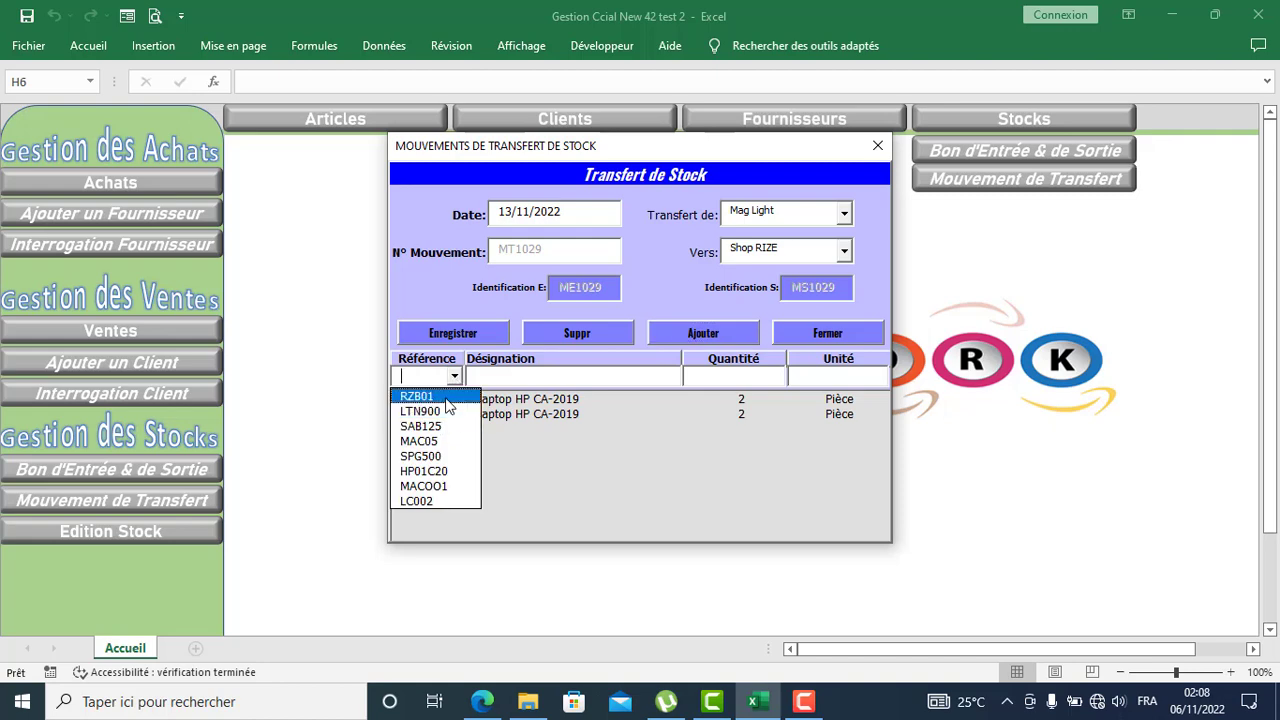
left_click(447, 396)
left_click(733, 376)
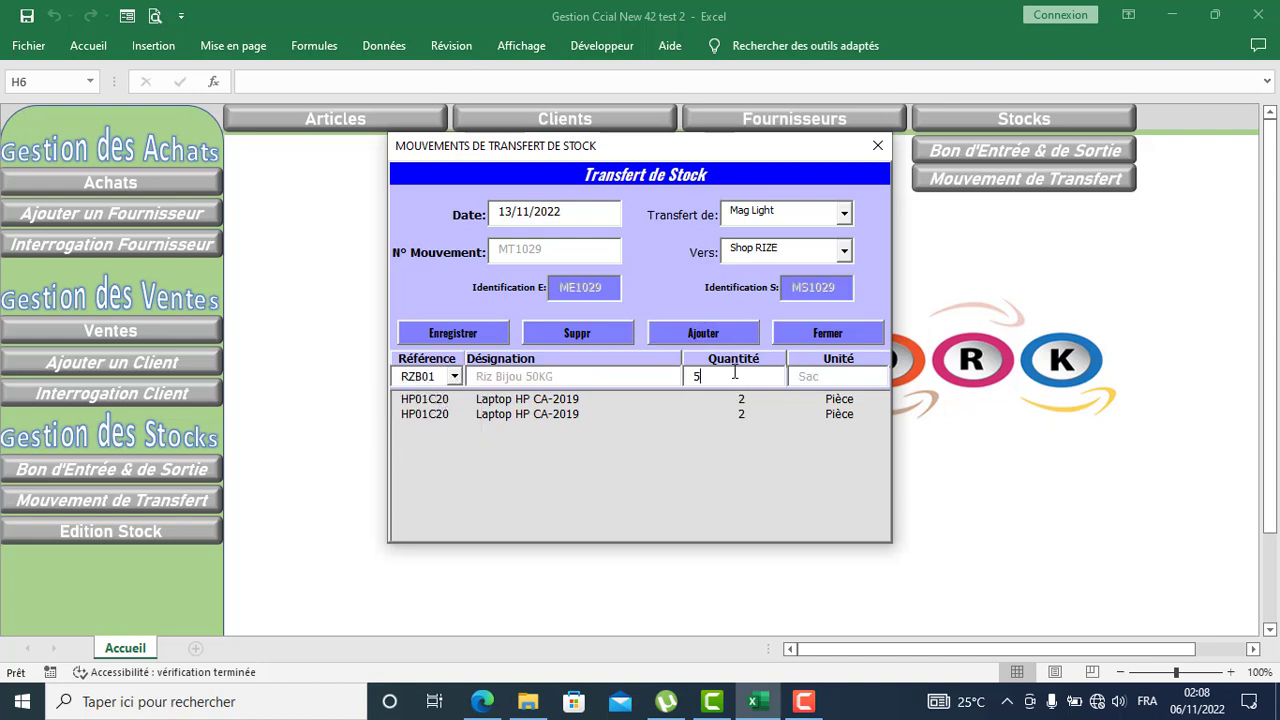
left_click(700, 337)
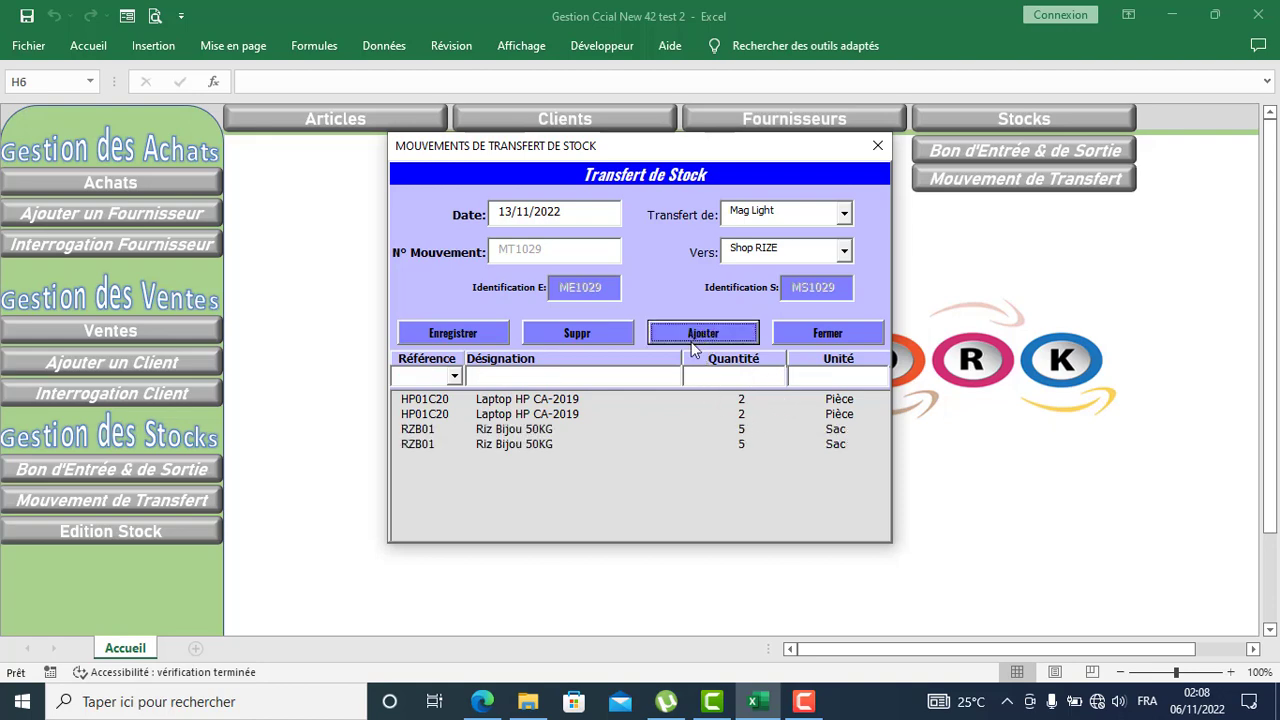
left_click(460, 335)
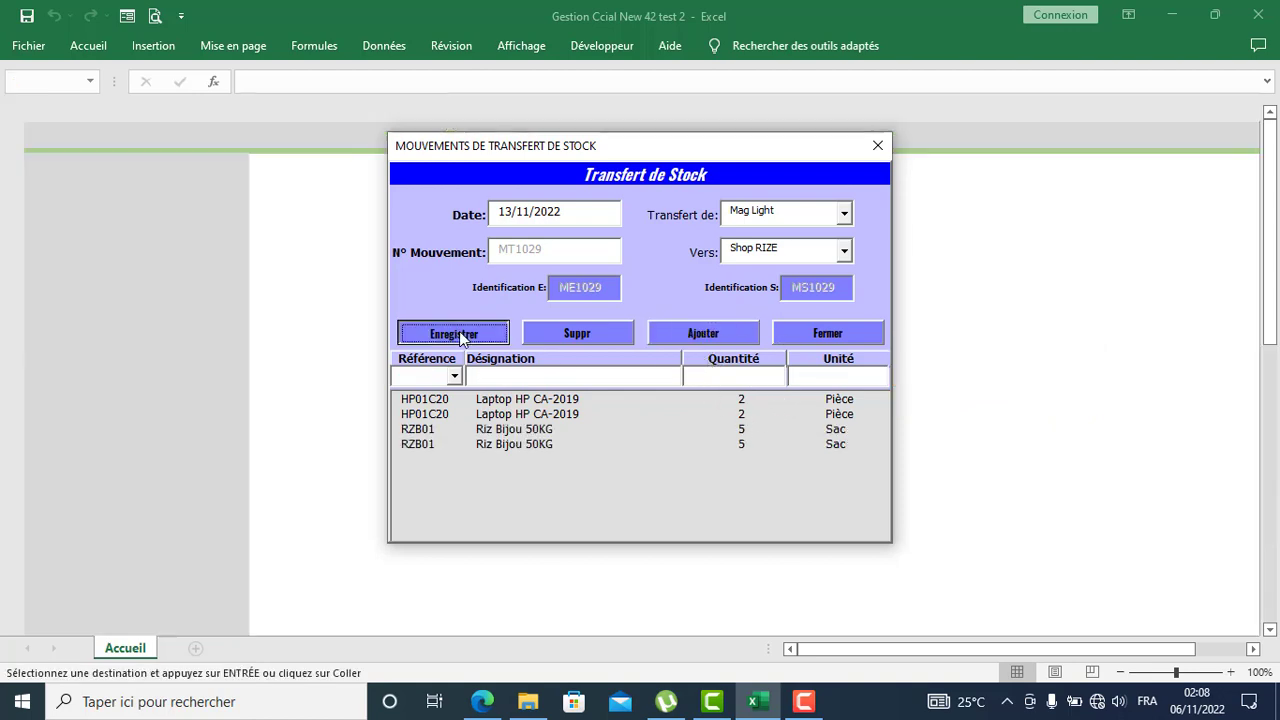
Step: Close the transfer form and preview Mag Light's stock: 15 Riz Bijou 50KG, 0 Laptop HP CA-2019
left_click(828, 338)
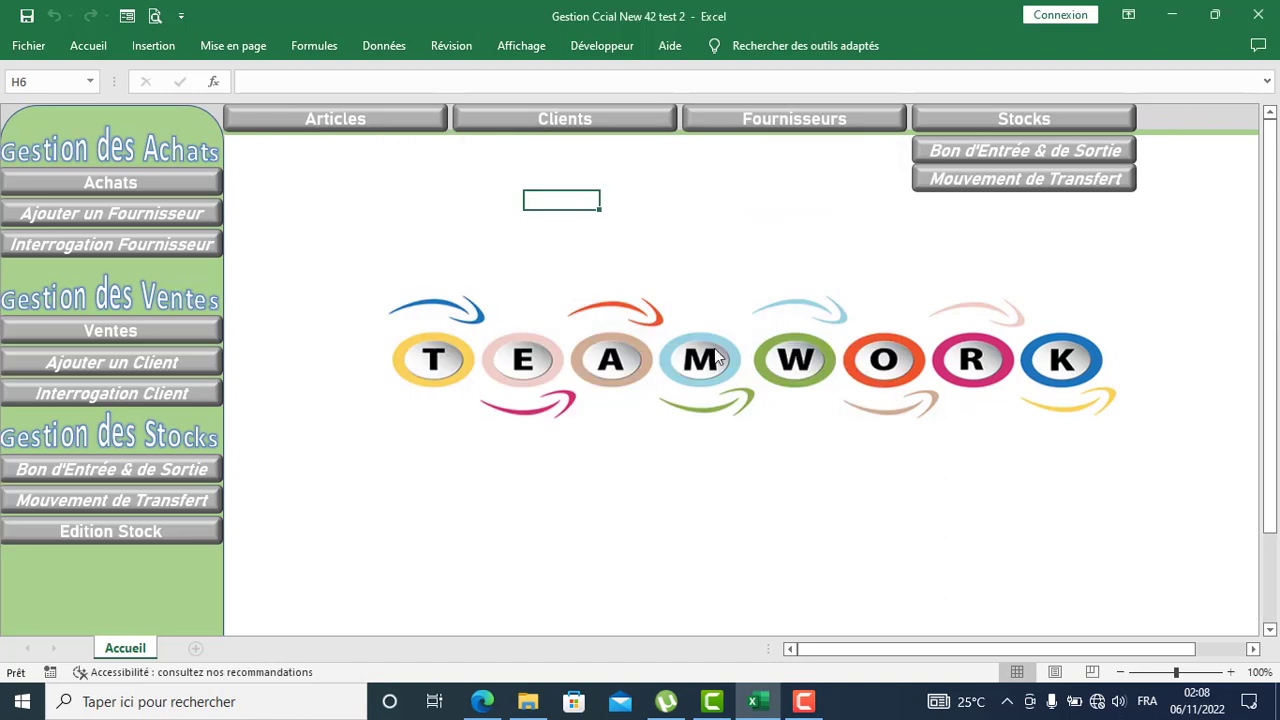
left_click(170, 540)
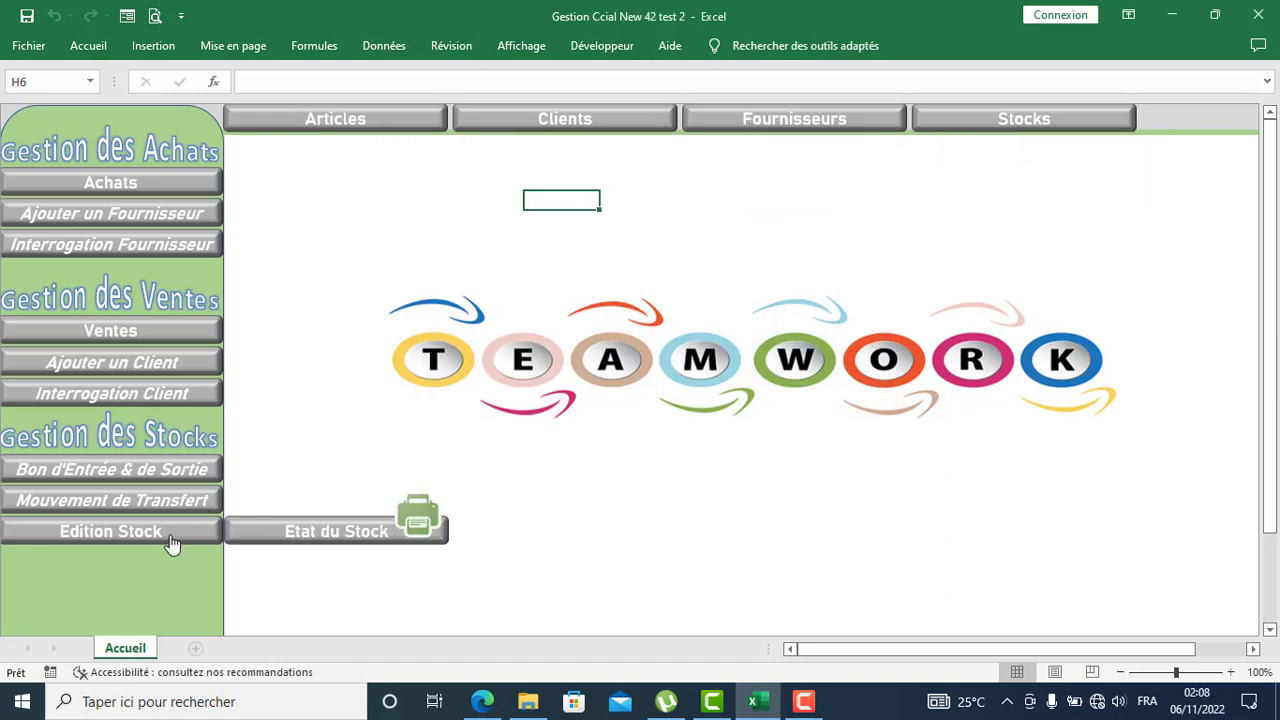
left_click(330, 540)
left_click(646, 371)
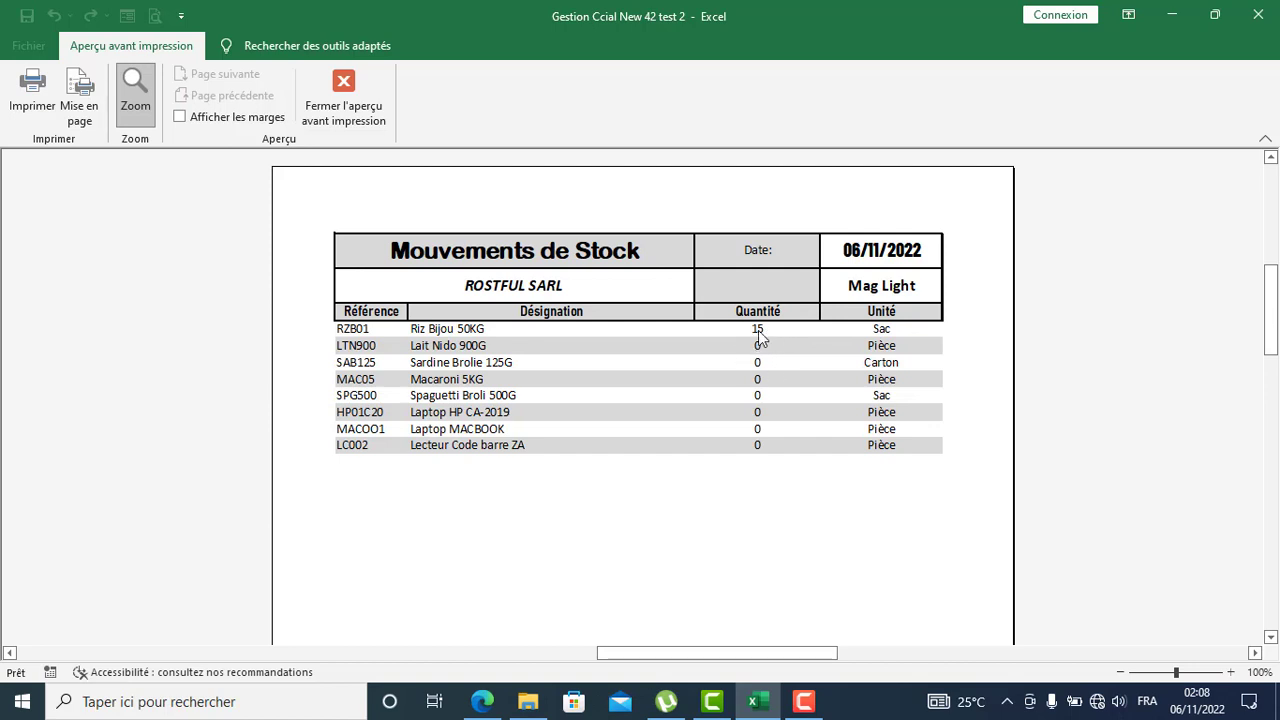
left_click(345, 87)
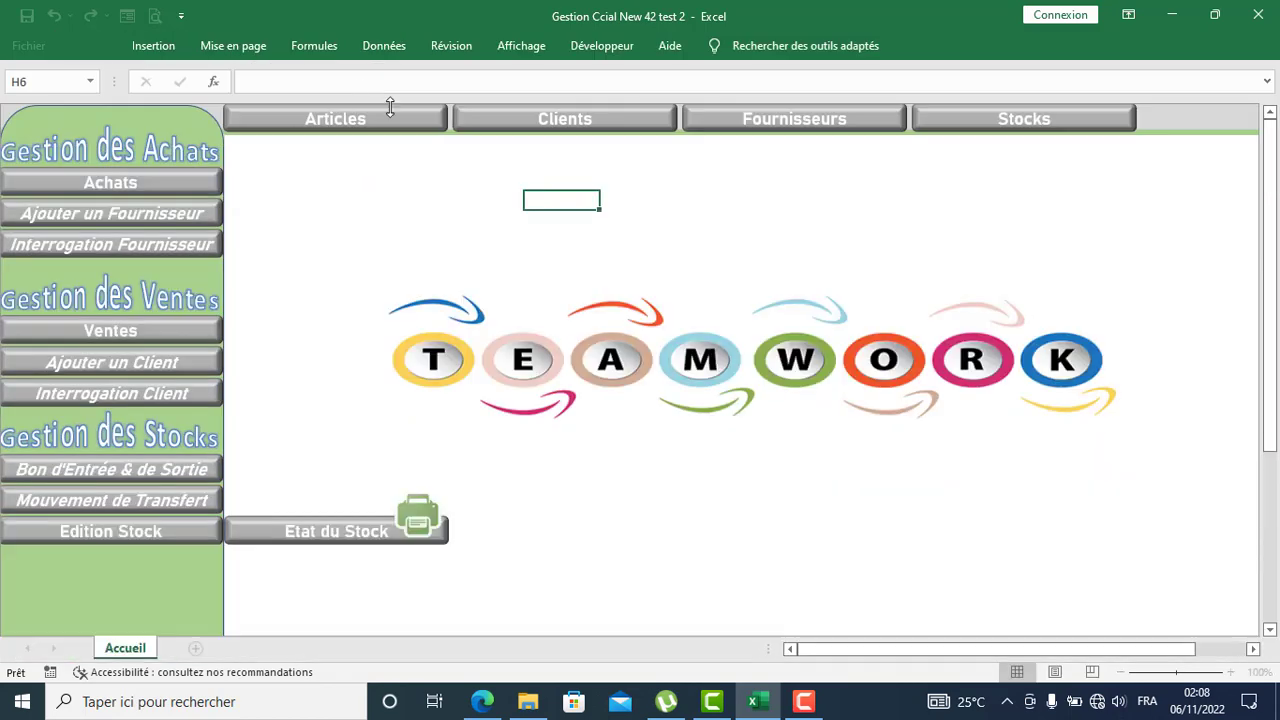
Step: Preview the Shop RIZE stock report (15 Riz Bijou 50KG, 19 Laptop HP CA-2019) and close it
left_click(331, 535)
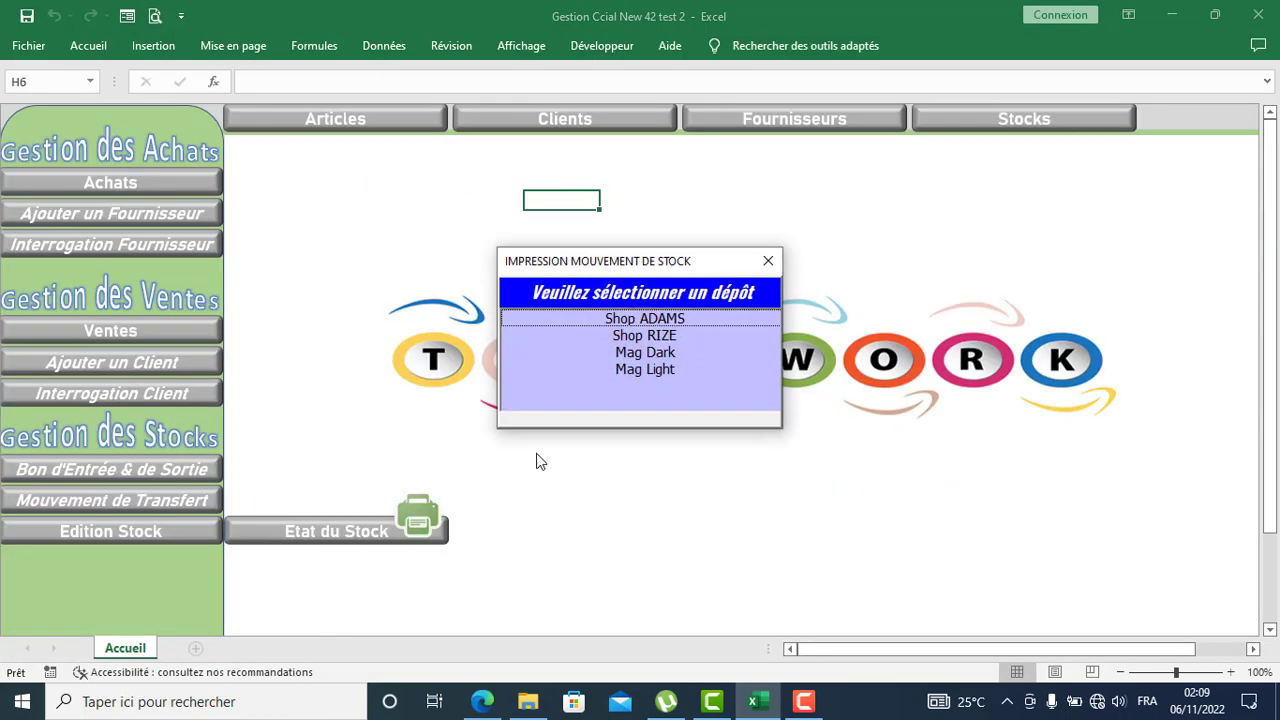
left_click(637, 337)
double_click(637, 337)
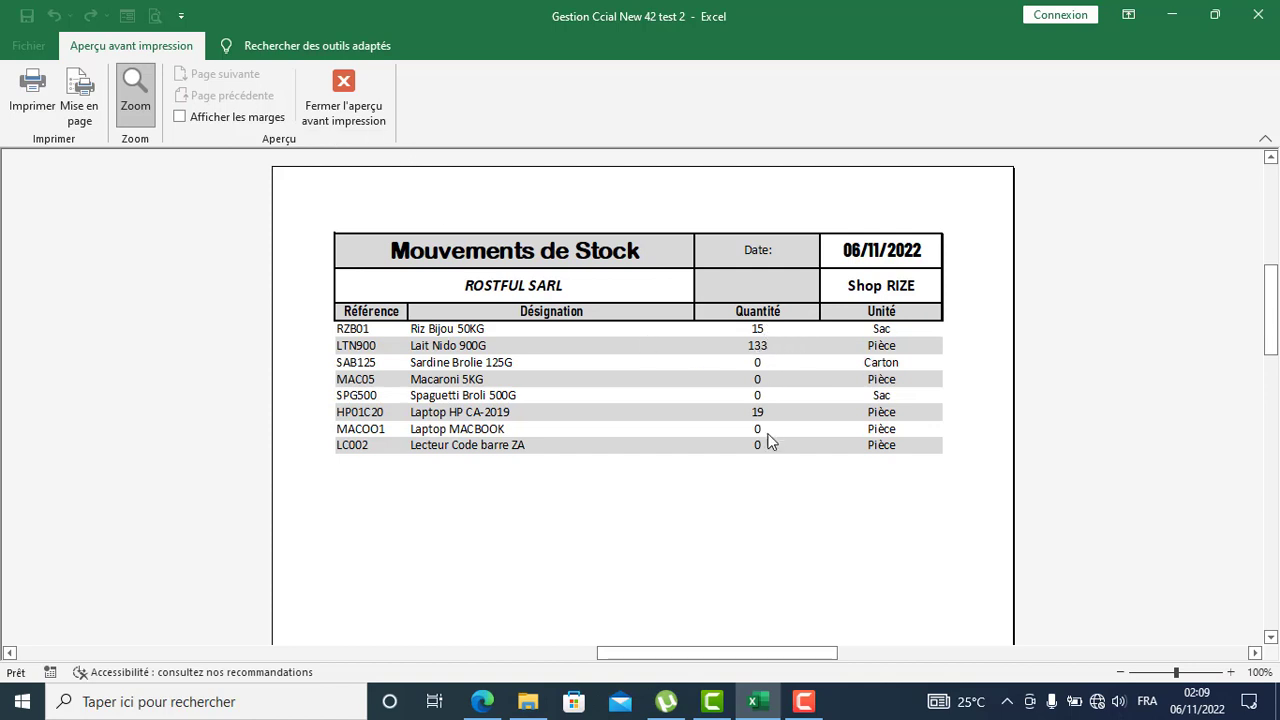
left_click(352, 100)
left_click(692, 218)
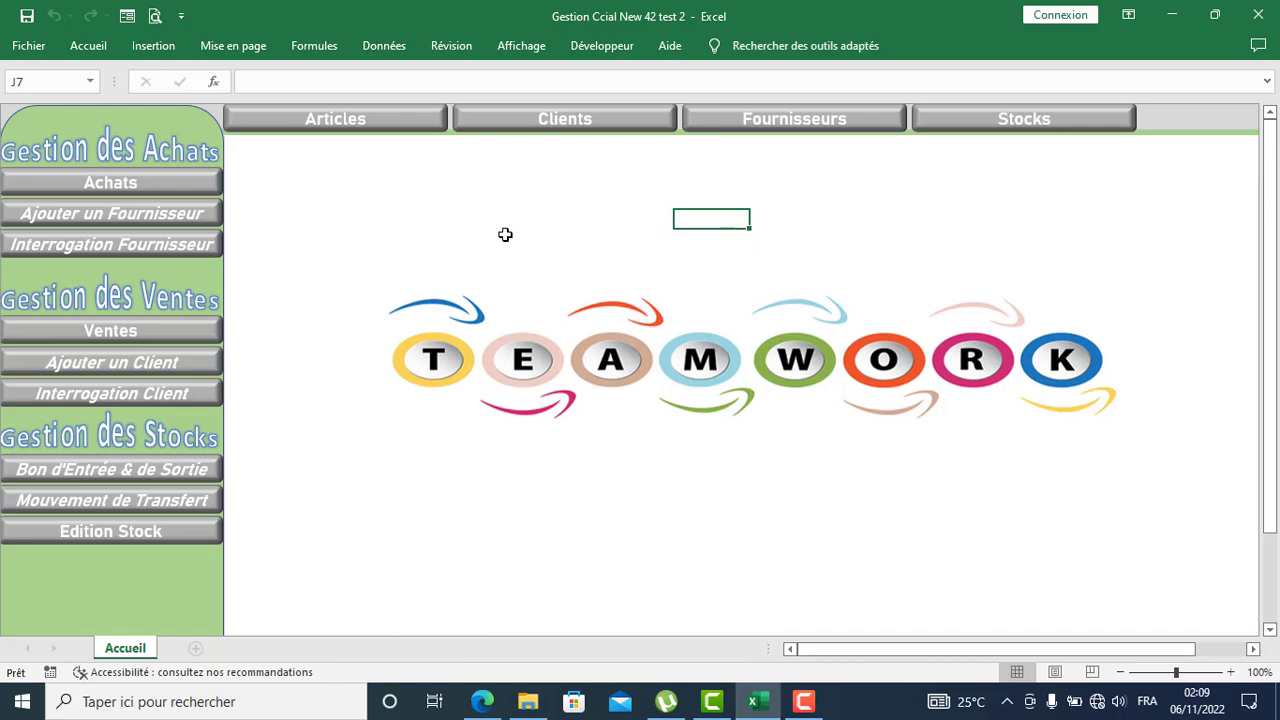
Step: Preview Rive Food's Mouvements Client statement: sales 636 426, payments 420 000, balance 216426
left_click(564, 121)
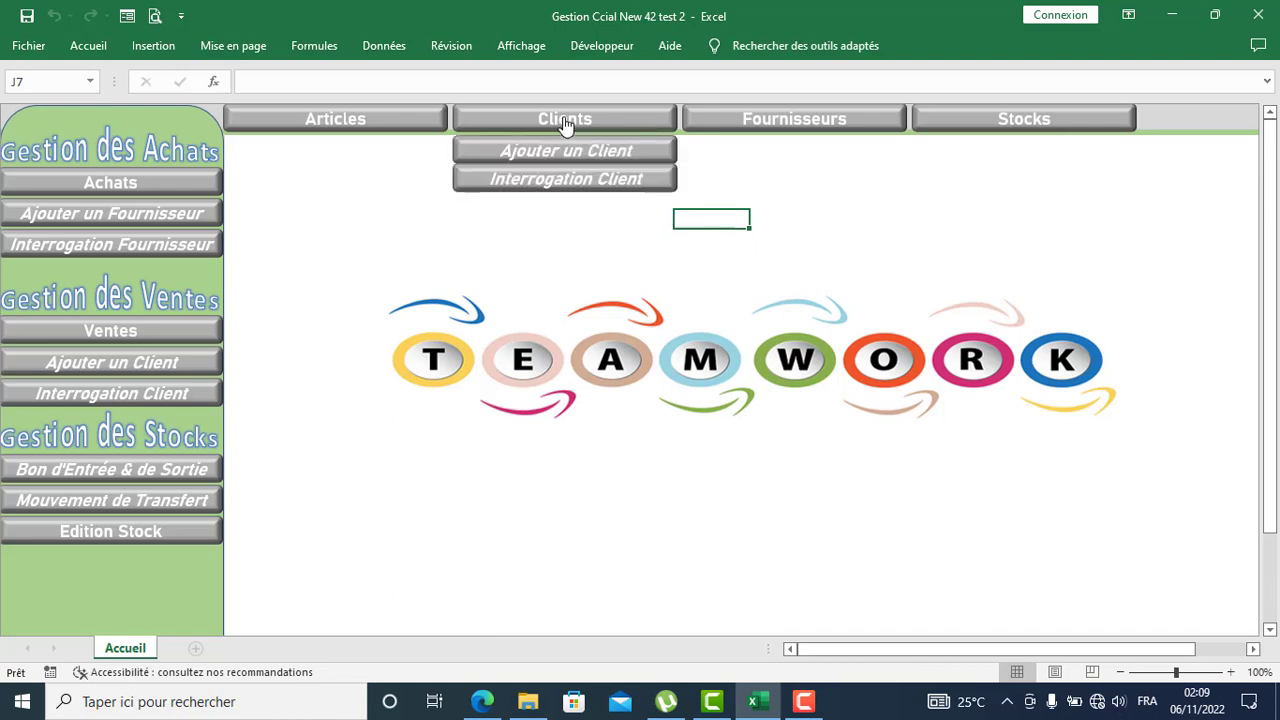
left_click(564, 179)
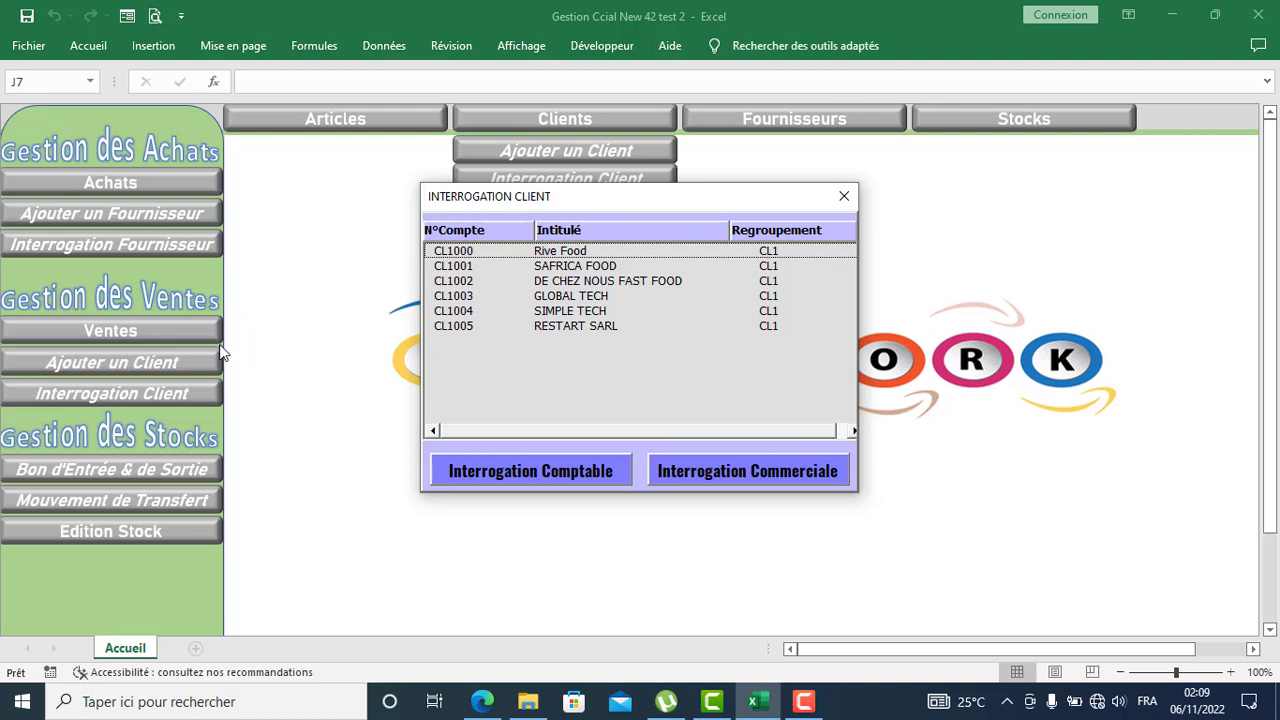
left_click(564, 253)
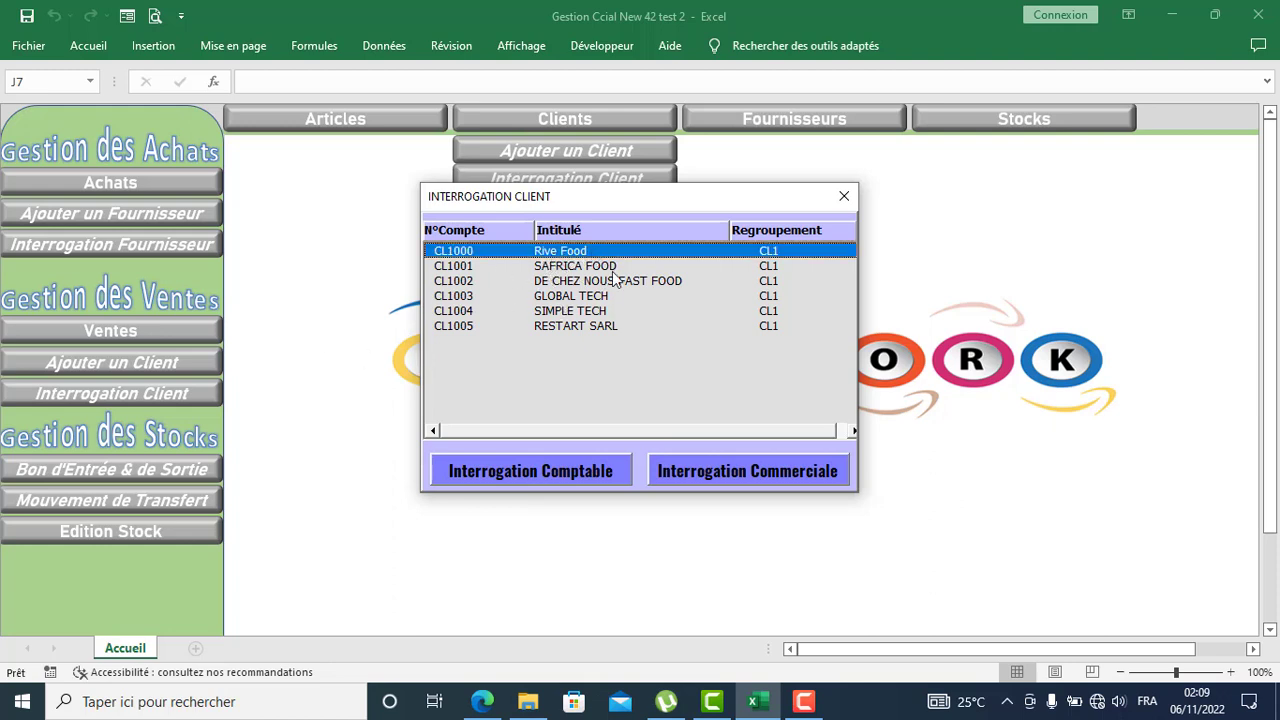
left_click(478, 471)
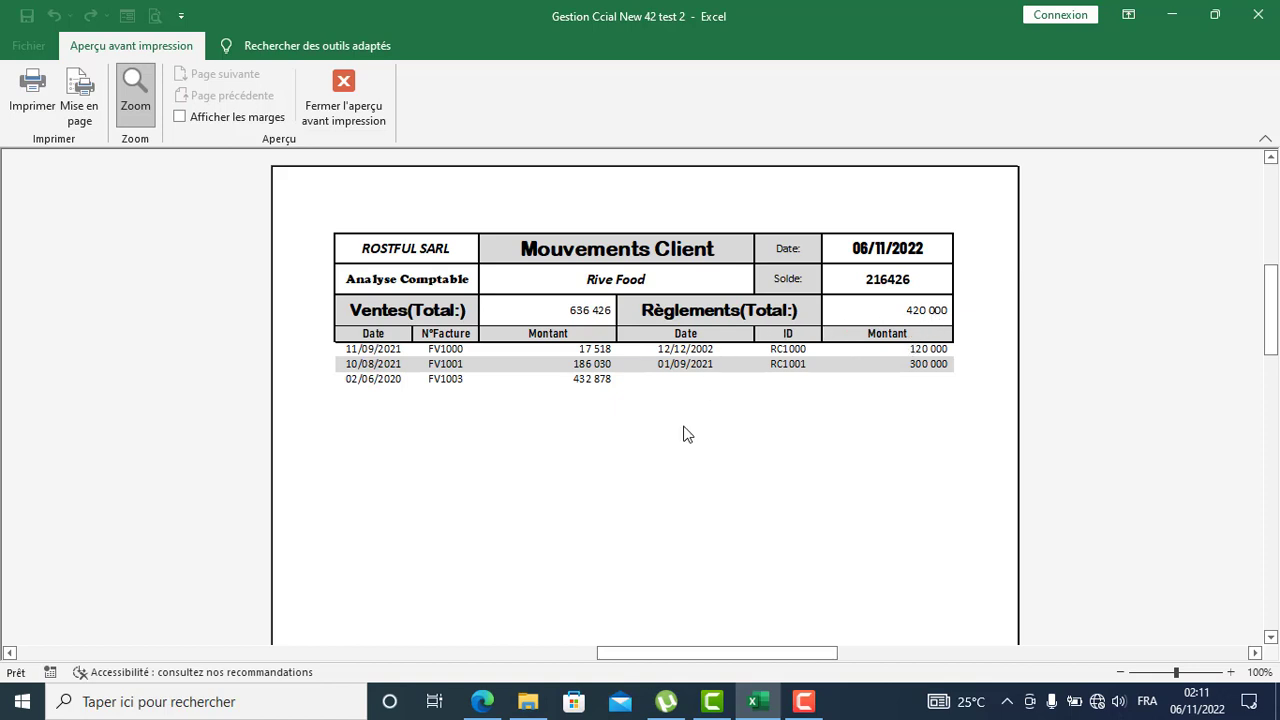
scroll(686, 434, "down", 1)
scroll(688, 431, "up", 2)
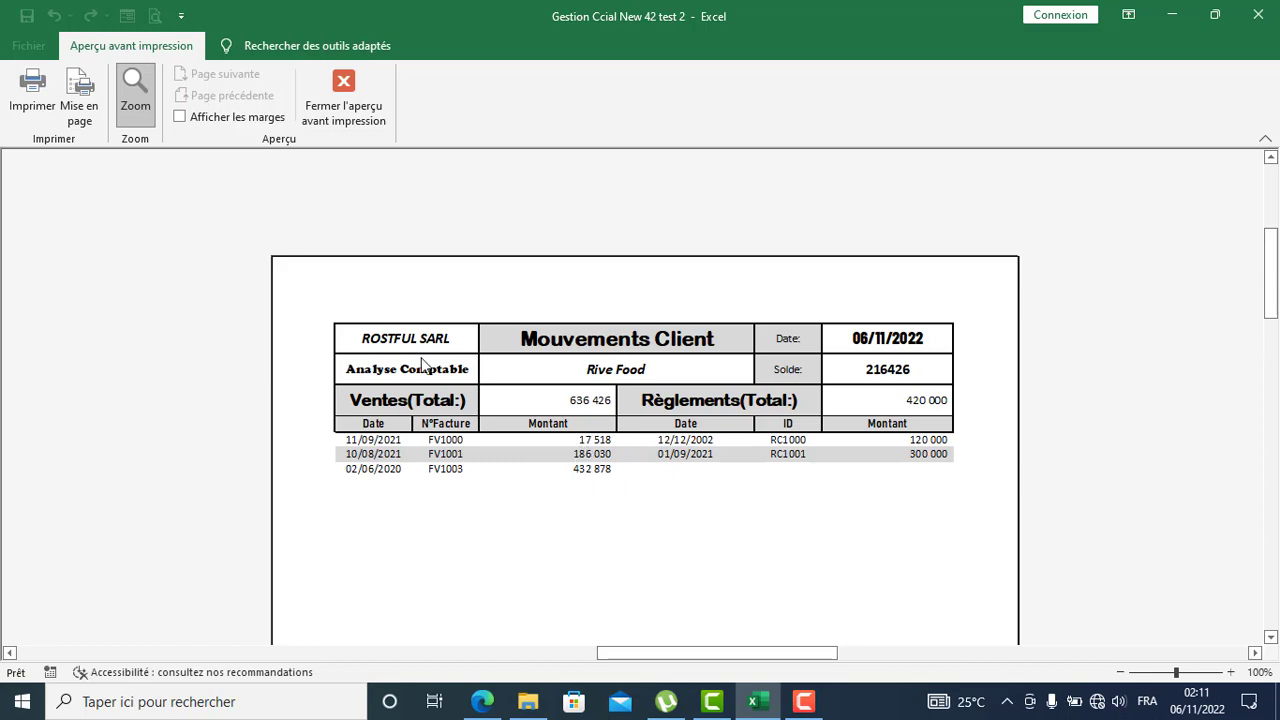
left_click(342, 100)
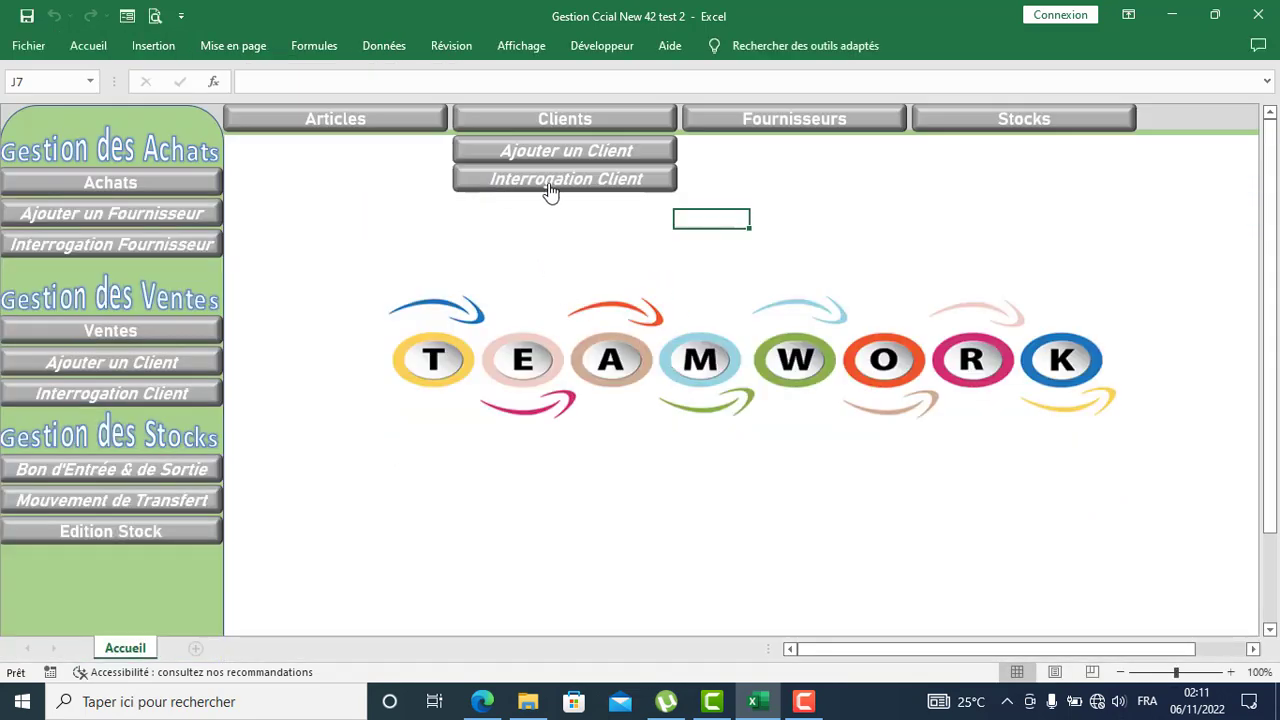
Step: Preview Rive Food's Interrogation Commerciale report listing invoice lines from FV1000, FV1001 and FV1003, then close it
left_click(564, 180)
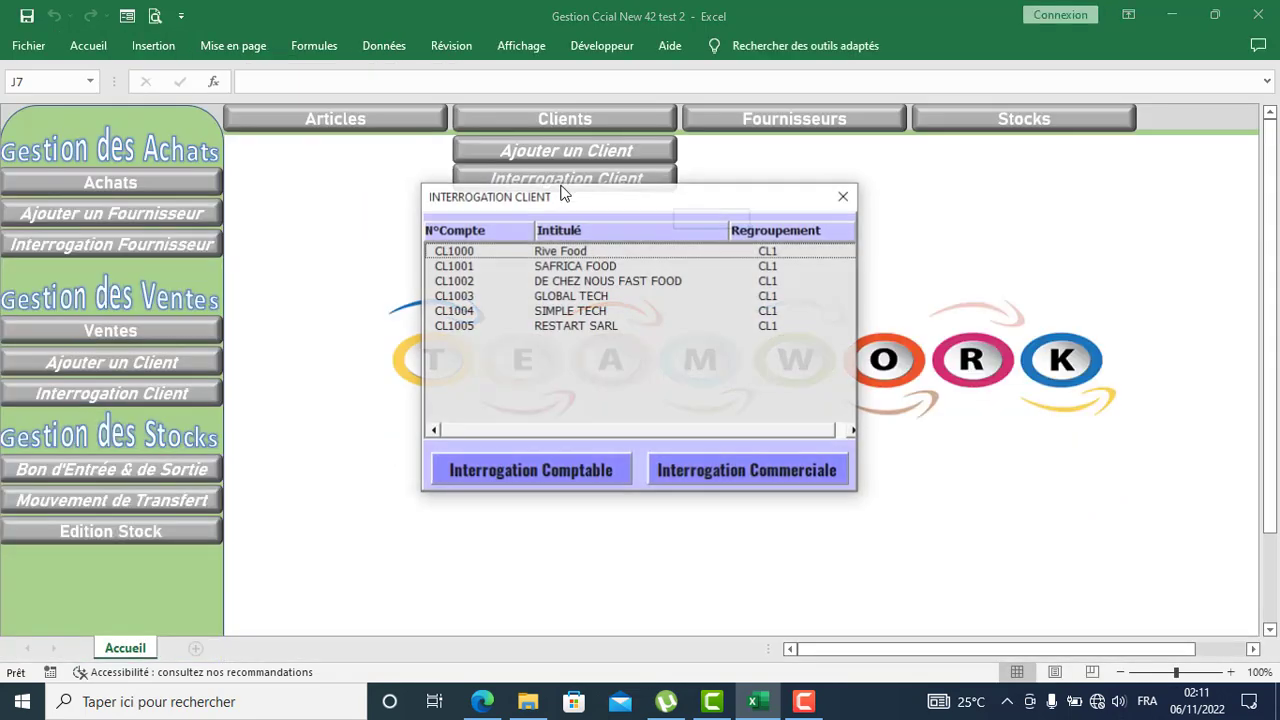
left_click(593, 252)
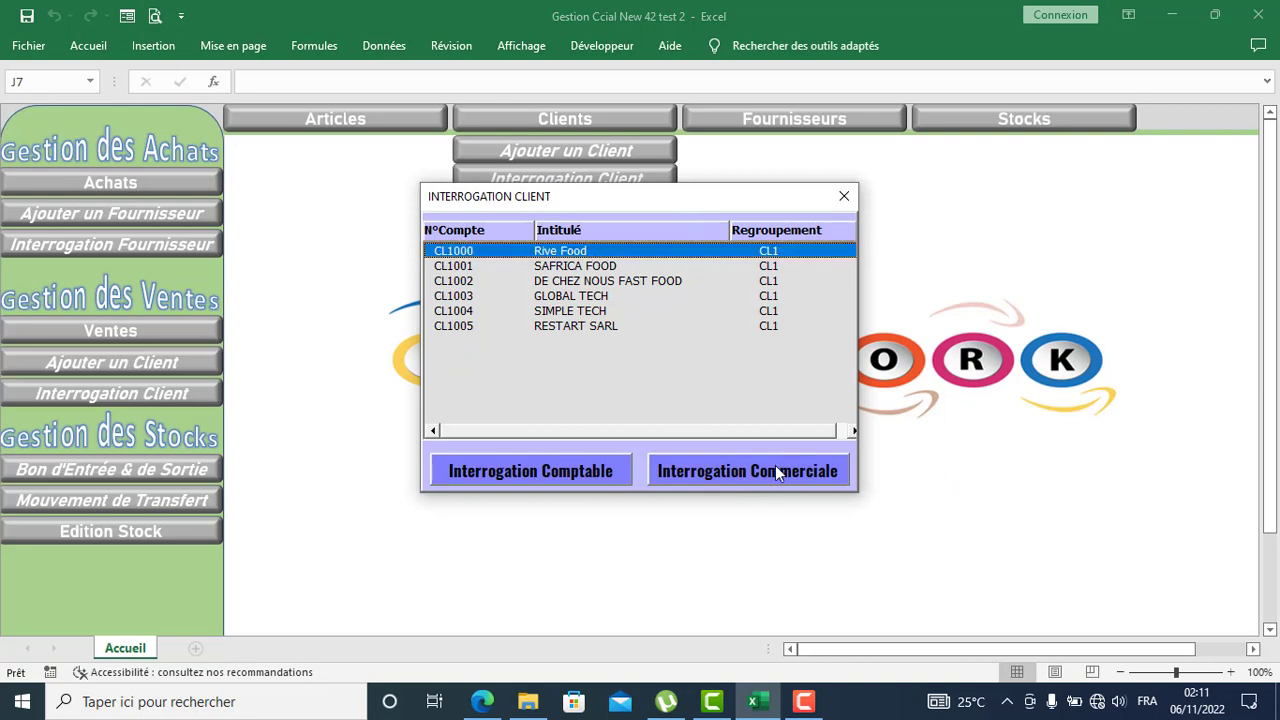
left_click(750, 471)
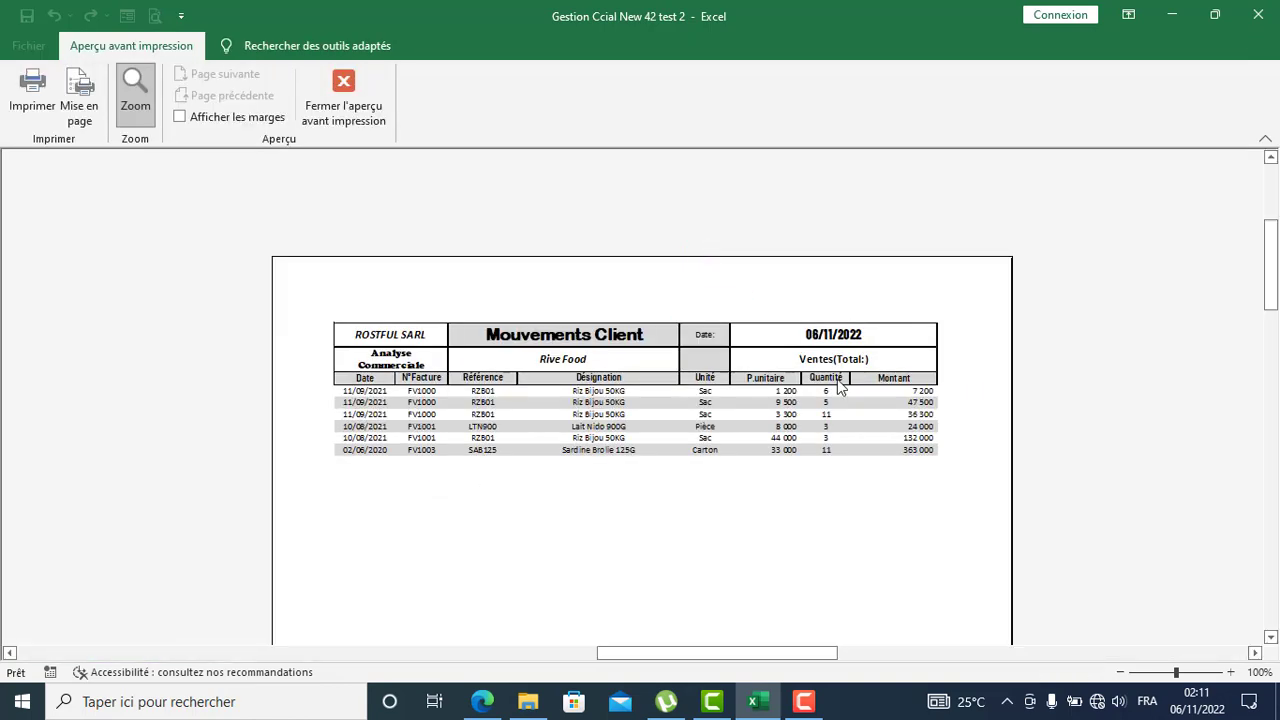
left_click(608, 411)
left_click(608, 249)
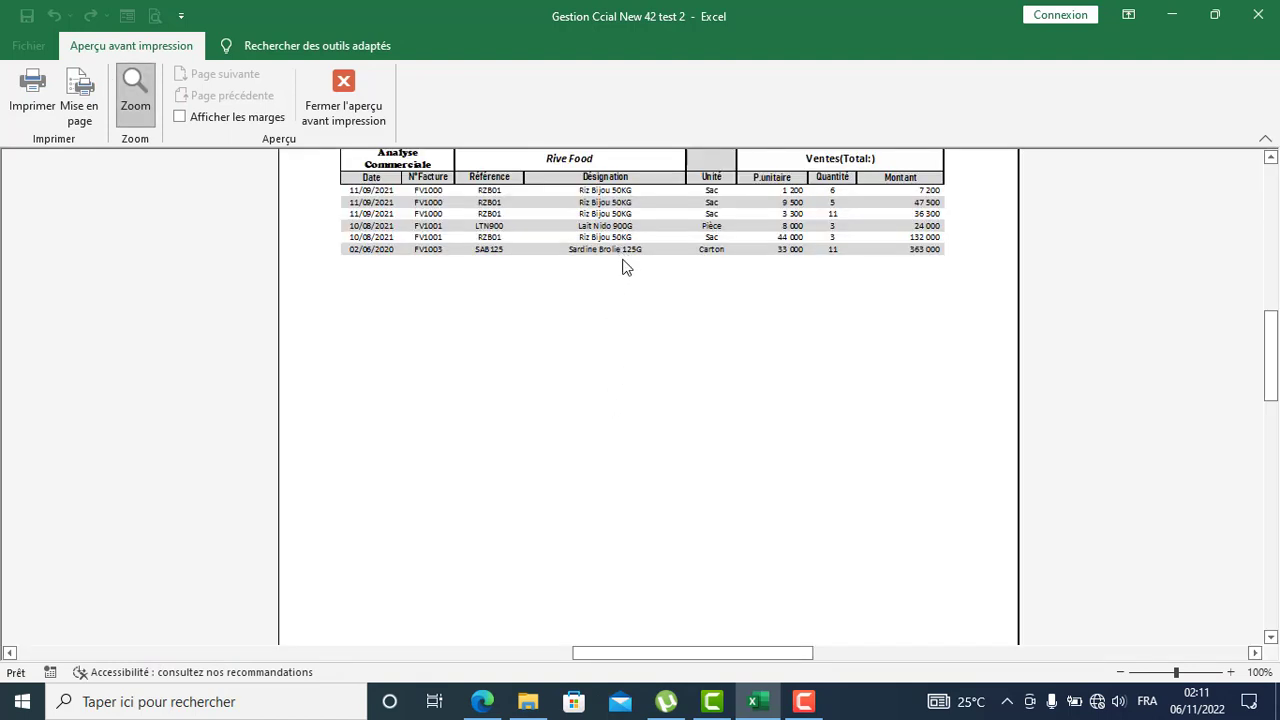
scroll(625, 300, "up", 2)
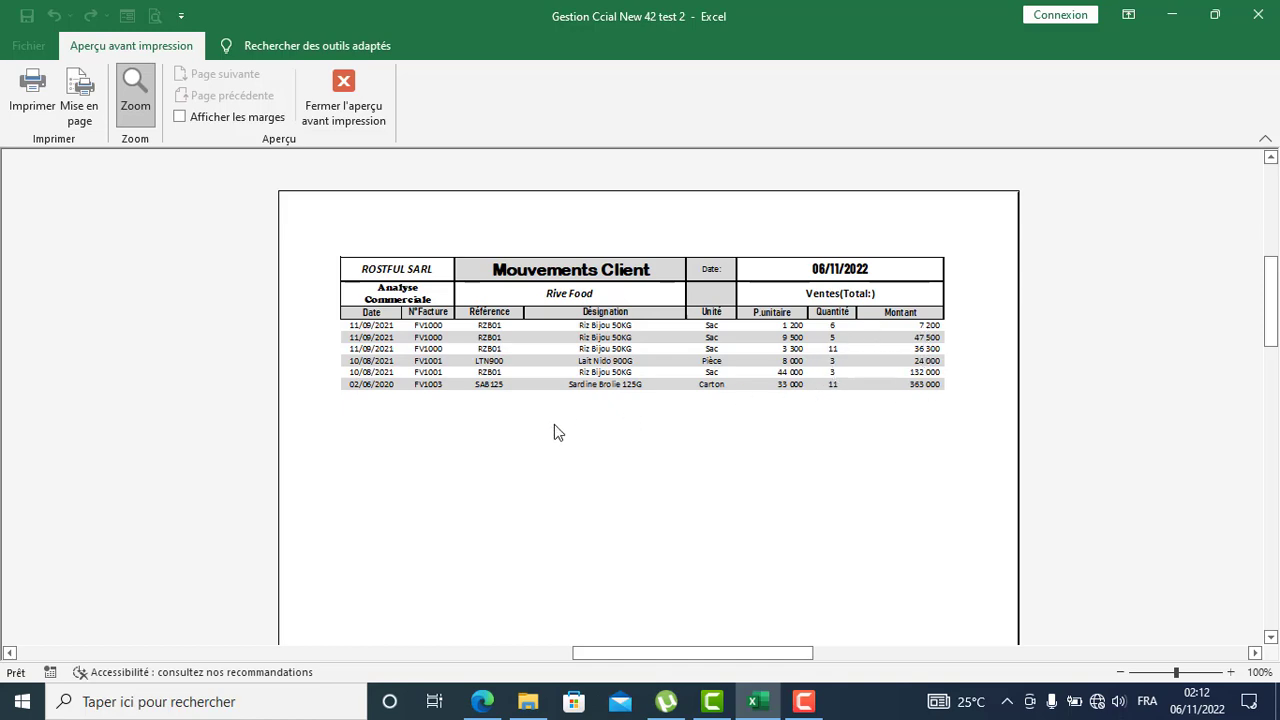
scroll(554, 425, "down", 1)
scroll(420, 211, "up", 2)
left_click(345, 105)
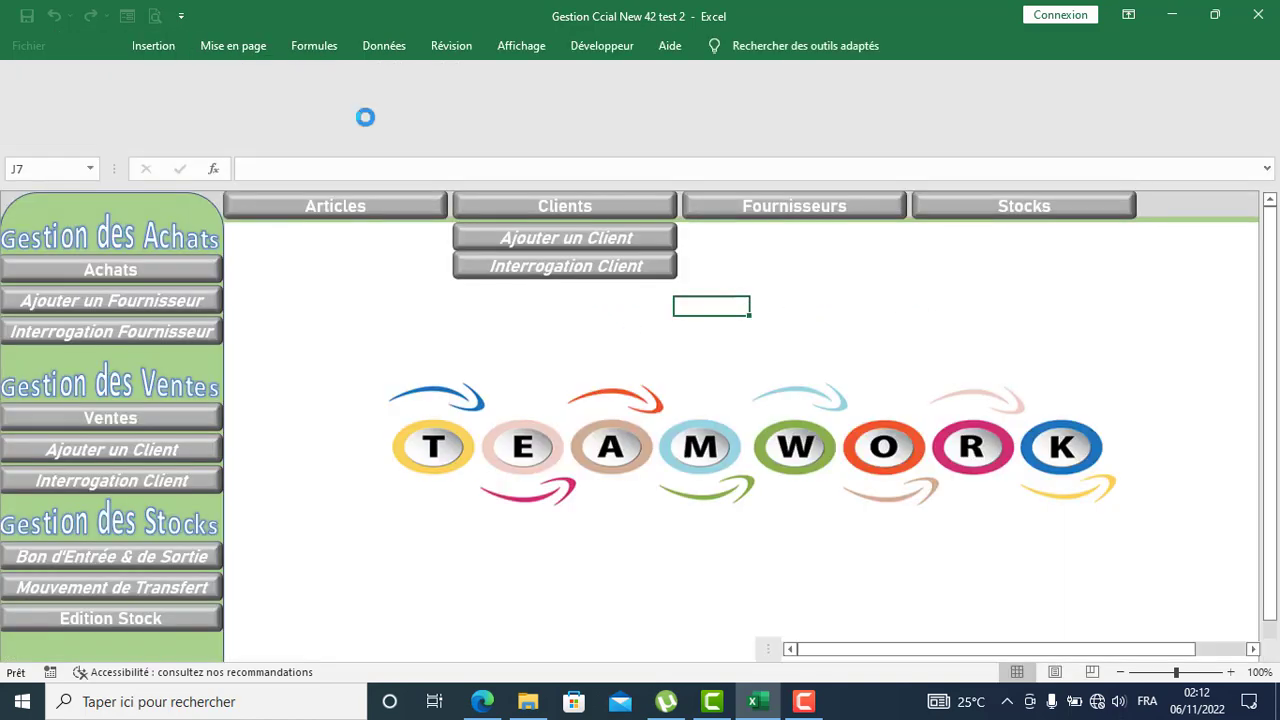
left_click(380, 184)
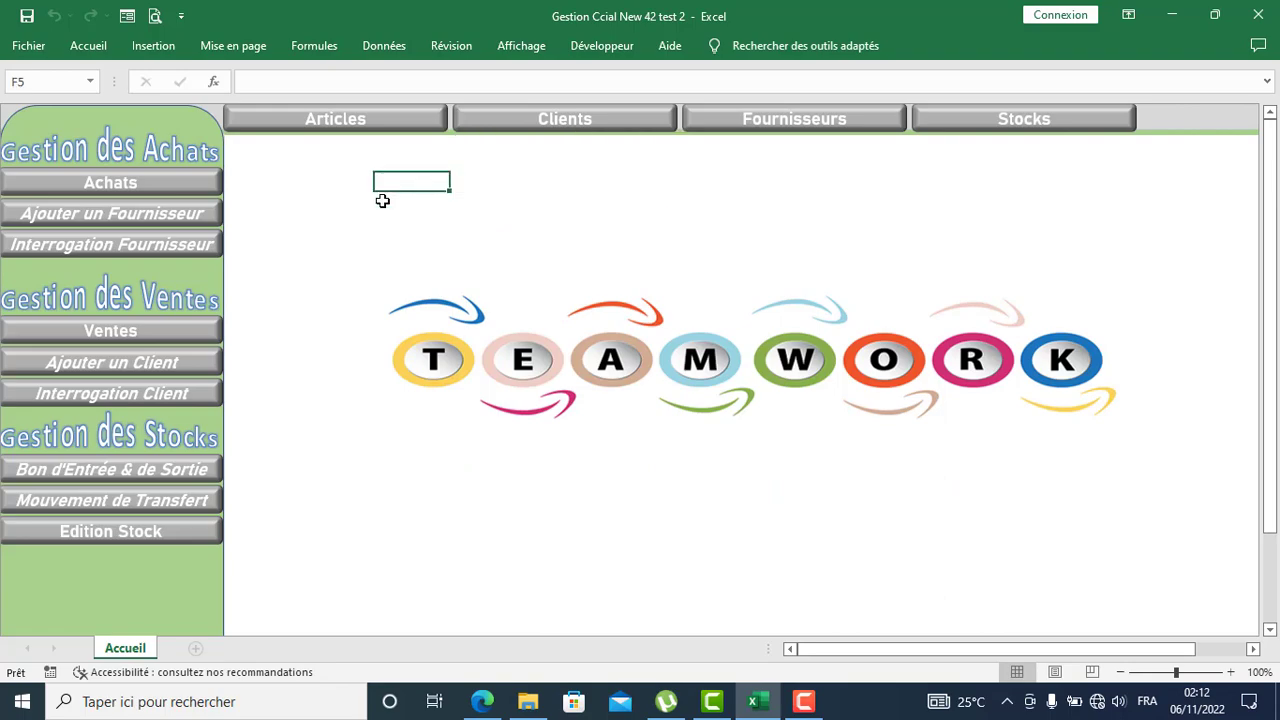